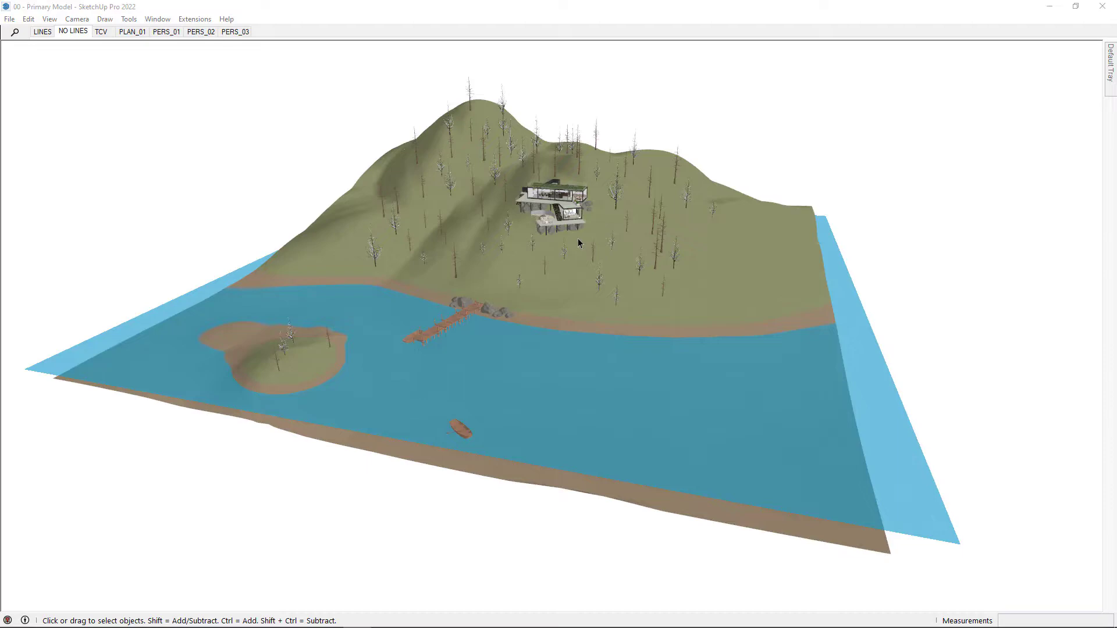
{"action": "middle_click_drag", "start_coordinate": [579, 223], "coordinate": [587, 254]}
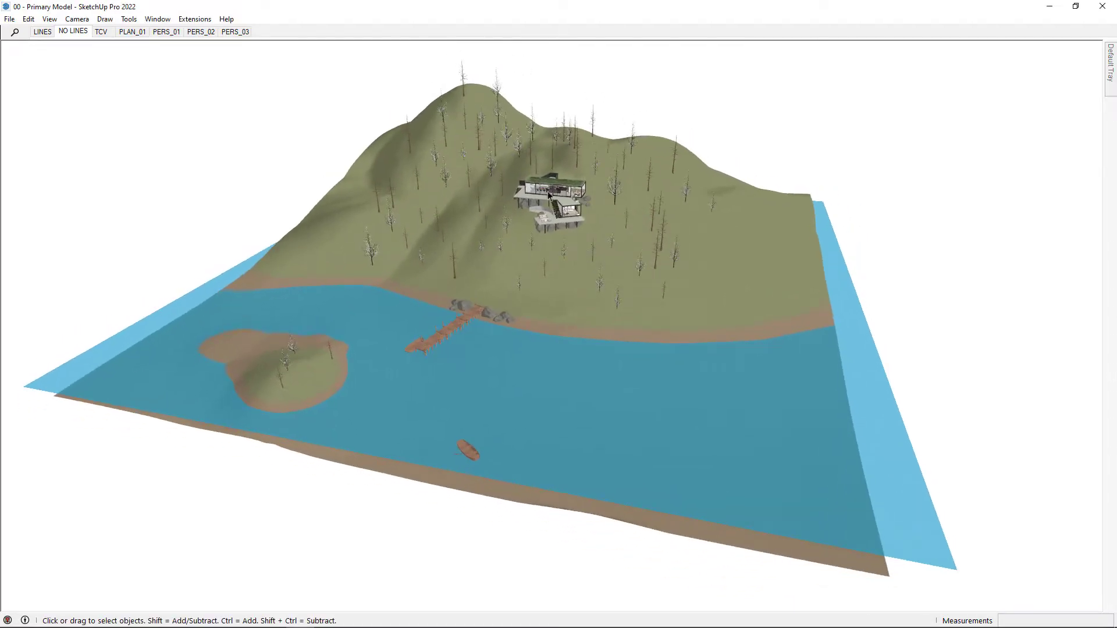
{"action": "scroll", "coordinate": [554, 215], "scroll_direction": "up", "scroll_amount": 5}
{"action": "scroll", "coordinate": [584, 259], "scroll_direction": "up", "scroll_amount": 6}
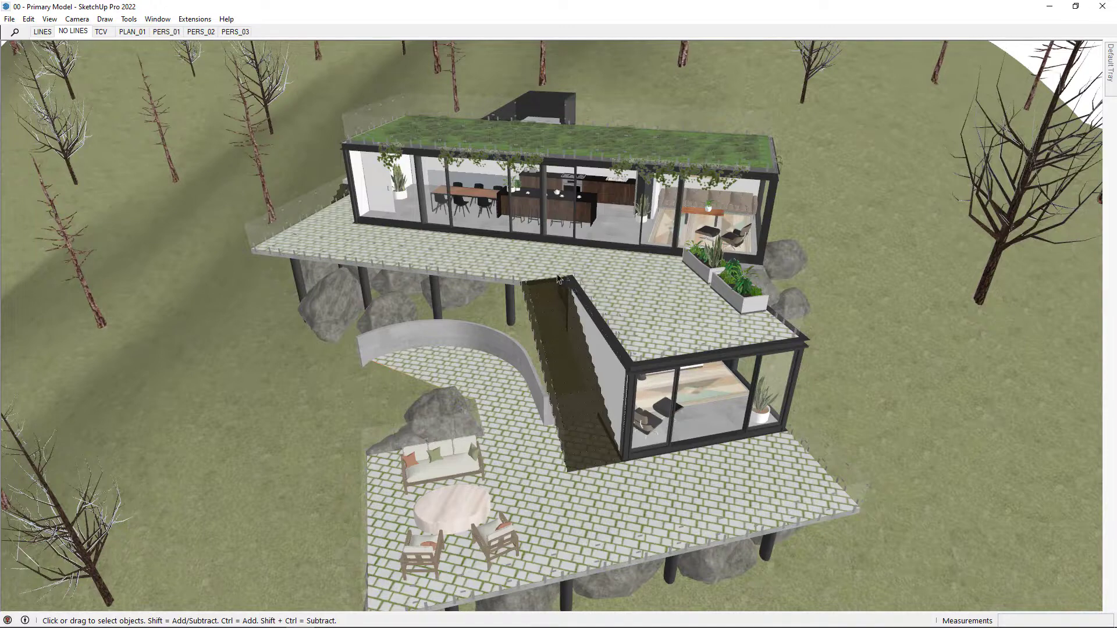
{"action": "left_click", "coordinate": [9, 20]}
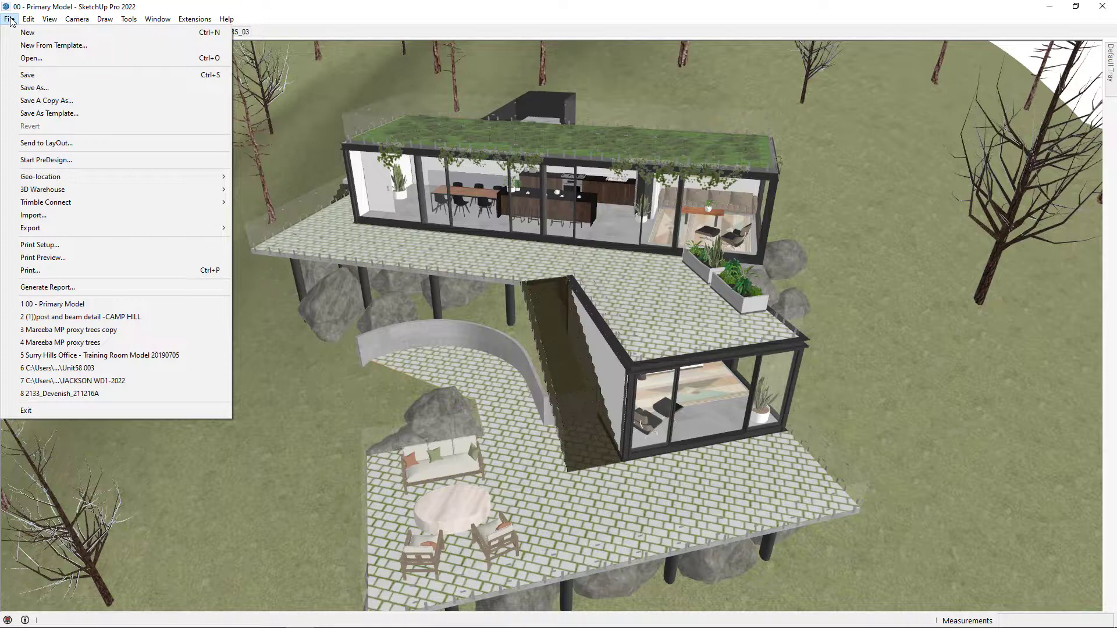
{"action": "left_click", "coordinate": [429, 22]}
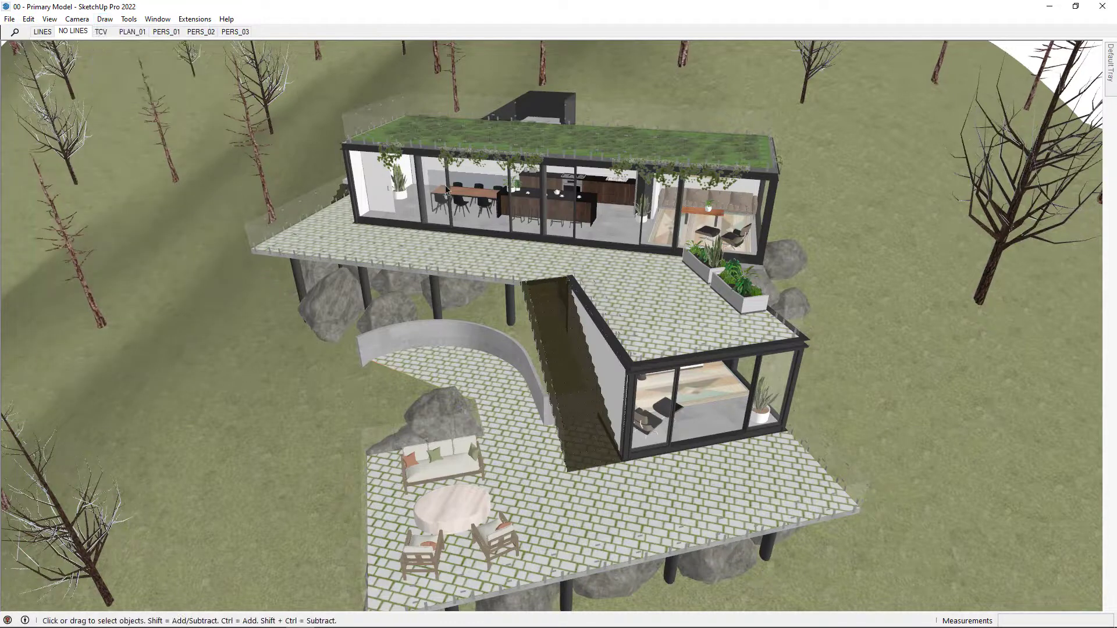
Launch Trimble Connect from SketchUp and sign in with the account's username and password
{"action": "left_click", "coordinate": [11, 20]}
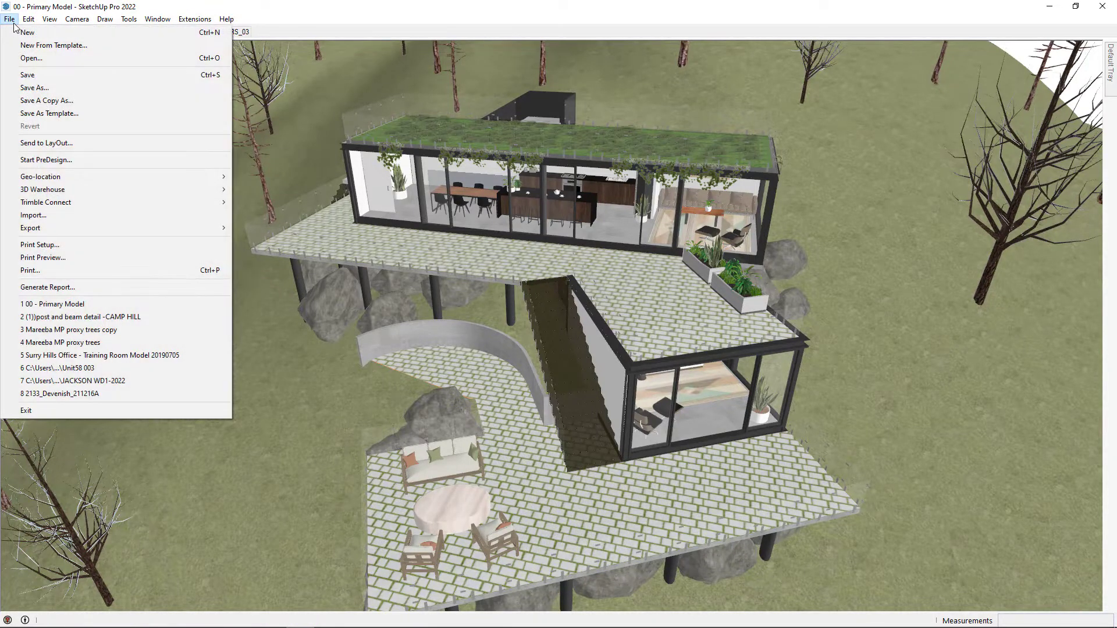
{"action": "mouse_move", "coordinate": [147, 204]}
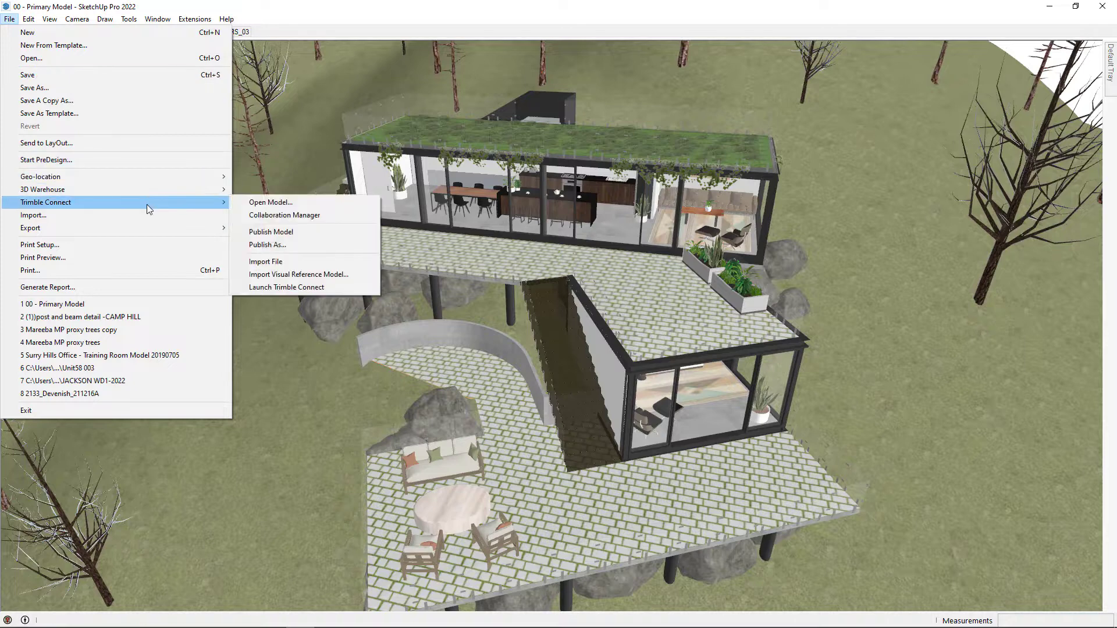
{"action": "left_click", "coordinate": [316, 288]}
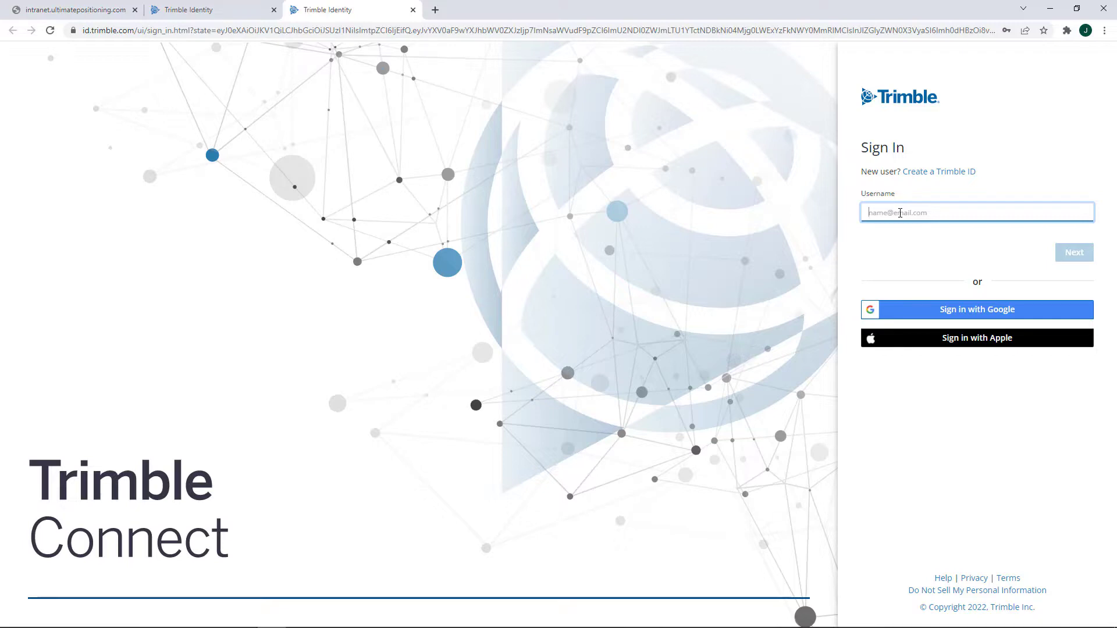
{"action": "key", "text": "ctrl+v"}
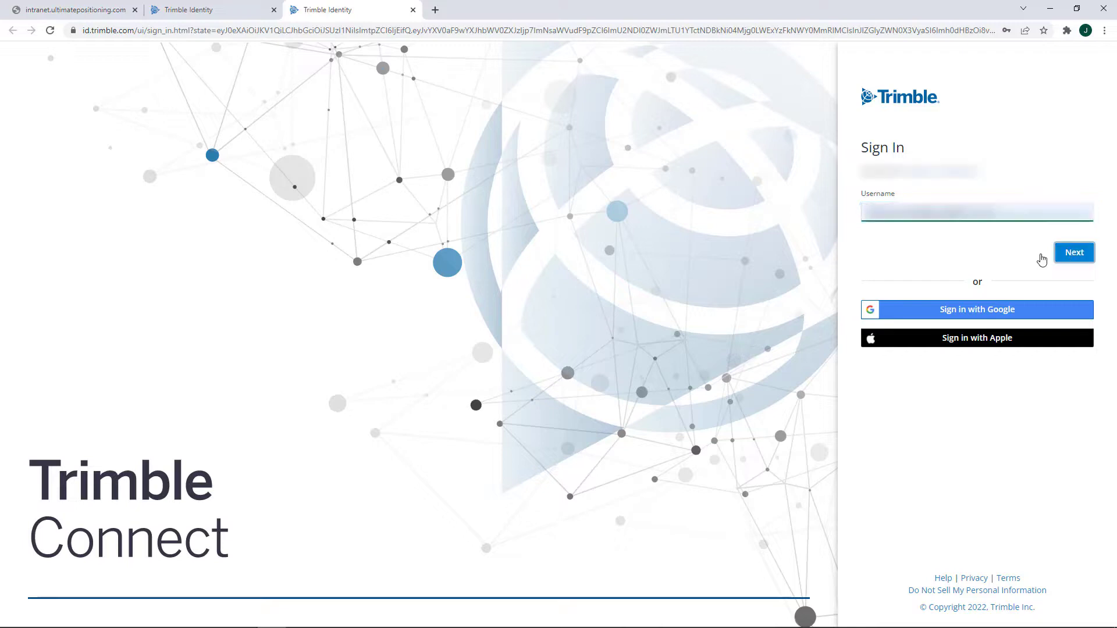
{"action": "key", "text": "Return"}
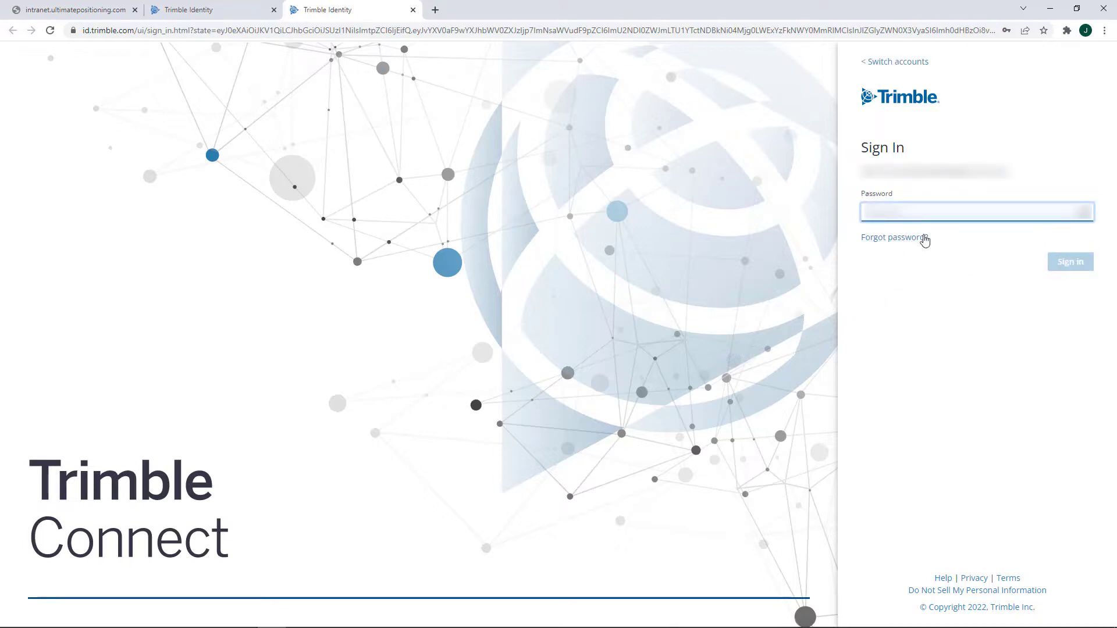
{"action": "key", "text": "ctrl+v"}
{"action": "left_click", "coordinate": [1070, 265]}
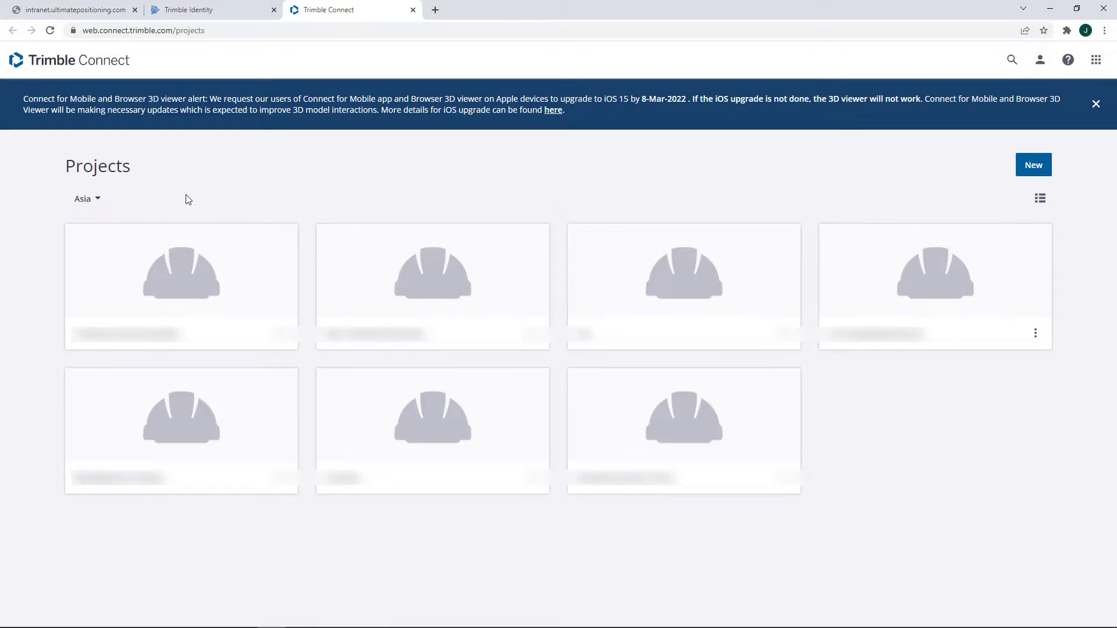
Create a new project named "TC Viz Demo" on the Asia server
{"action": "left_click", "coordinate": [96, 201]}
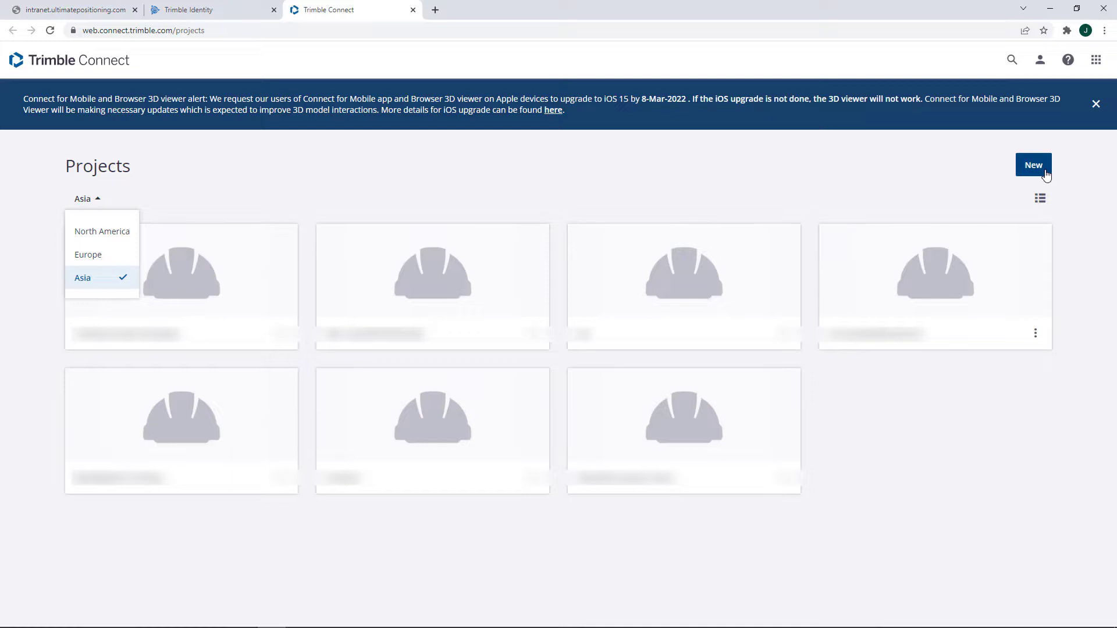
{"action": "left_click", "coordinate": [1045, 175]}
{"action": "left_click", "coordinate": [553, 248]}
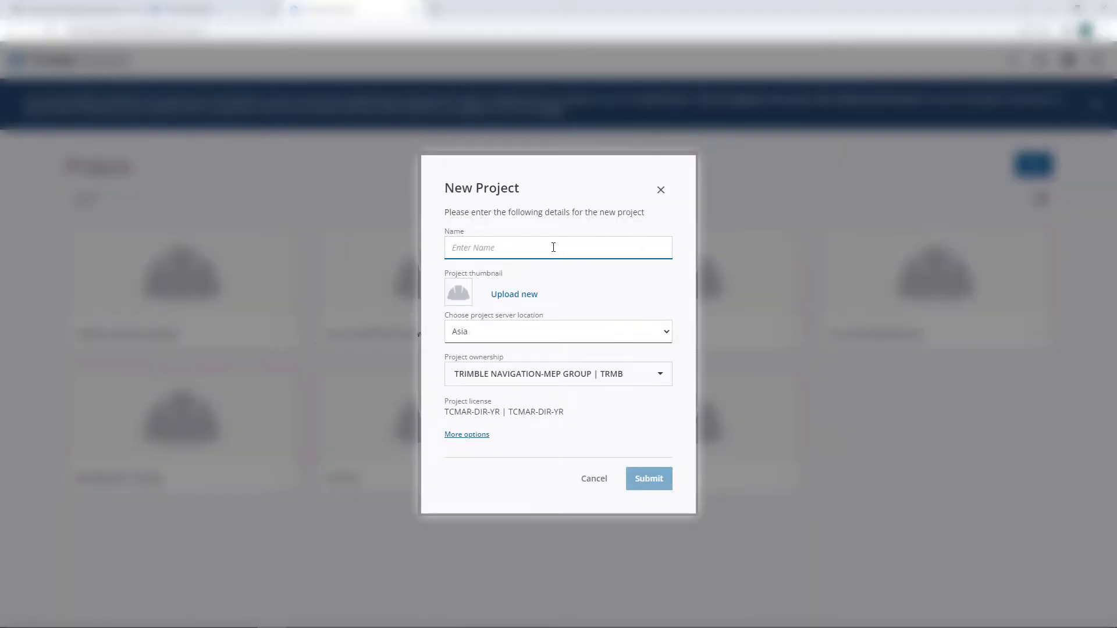
{"action": "type", "text": "TC "}
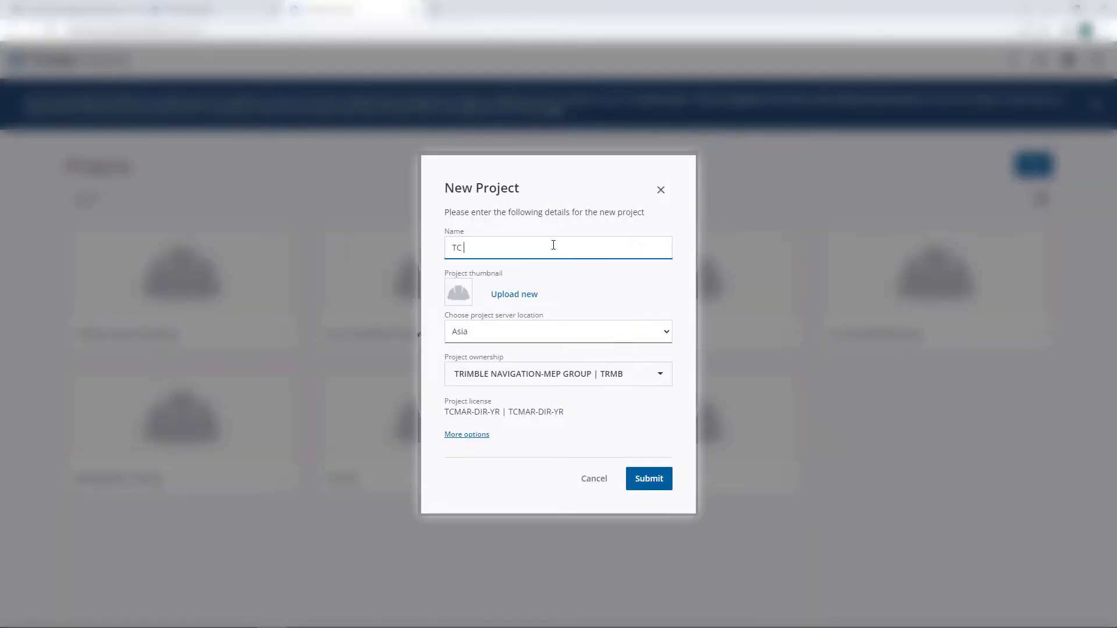
{"action": "type", "text": "Viz Demo"}
{"action": "left_click", "coordinate": [647, 383]}
{"action": "left_click", "coordinate": [649, 479]}
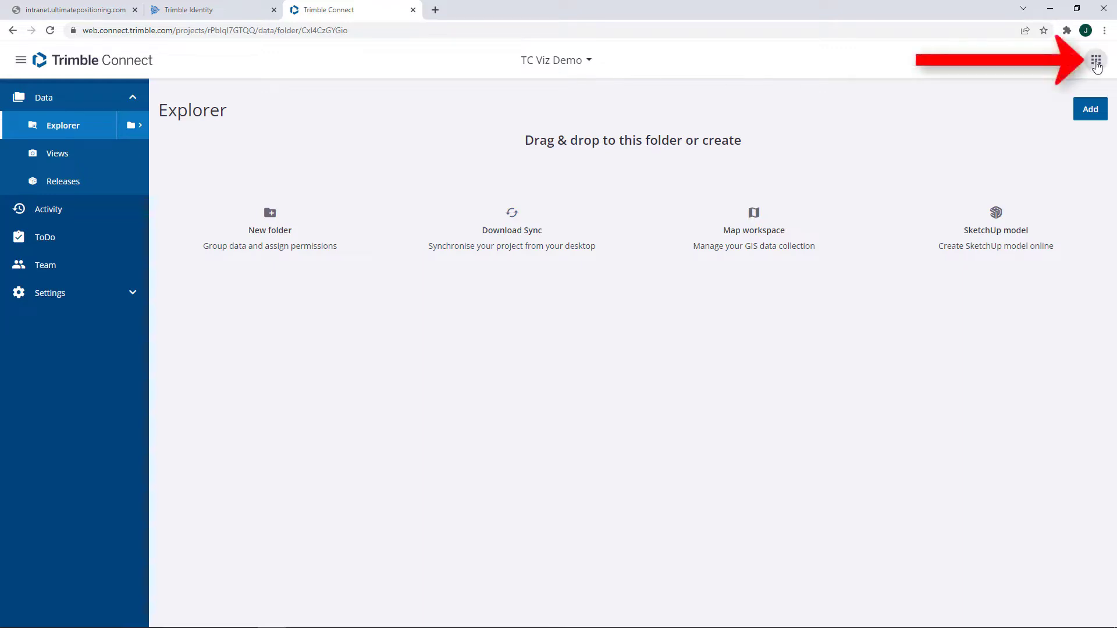
Download the 64-bit Trimble Connect for Windows and the Trimble Connect Visualizer installers, and show them in their download folder
{"action": "left_click", "coordinate": [1096, 61]}
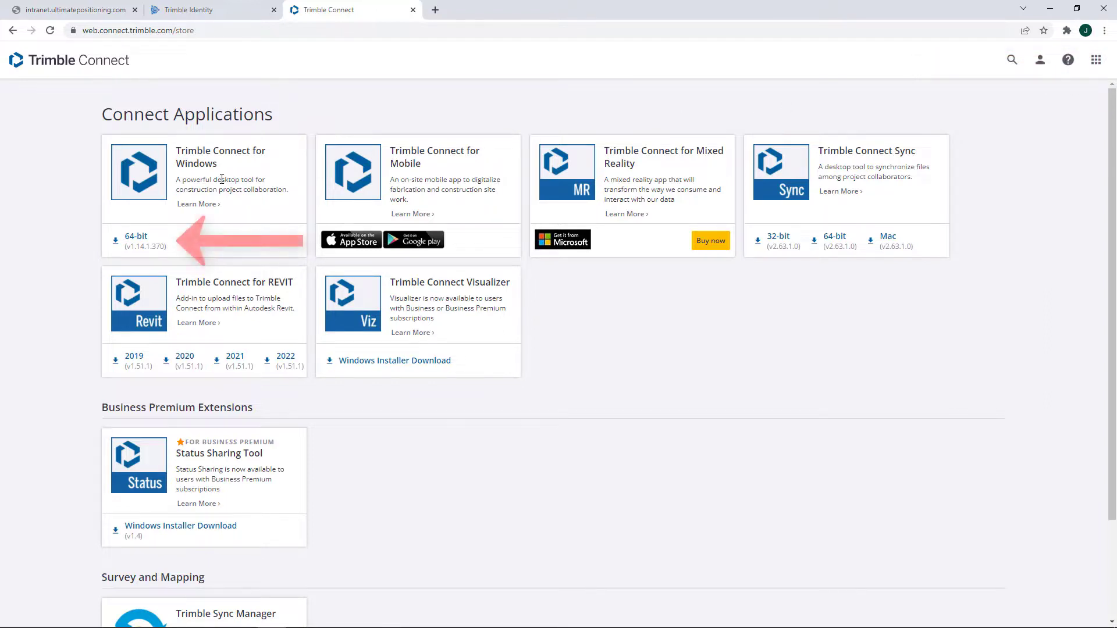
{"action": "left_click", "coordinate": [132, 244]}
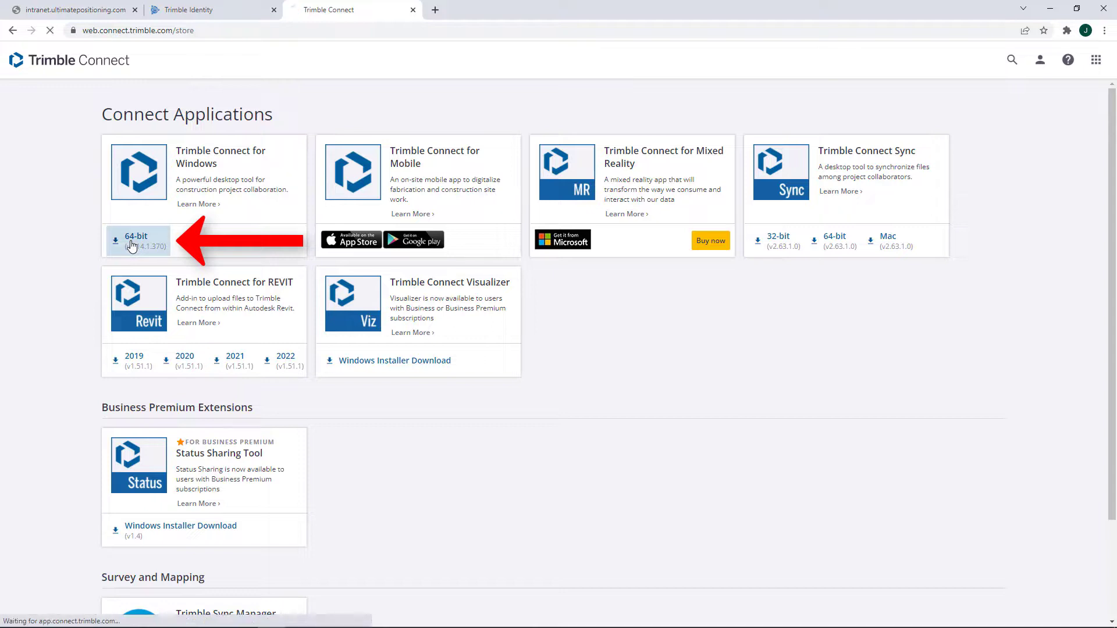
{"action": "left_click", "coordinate": [434, 364]}
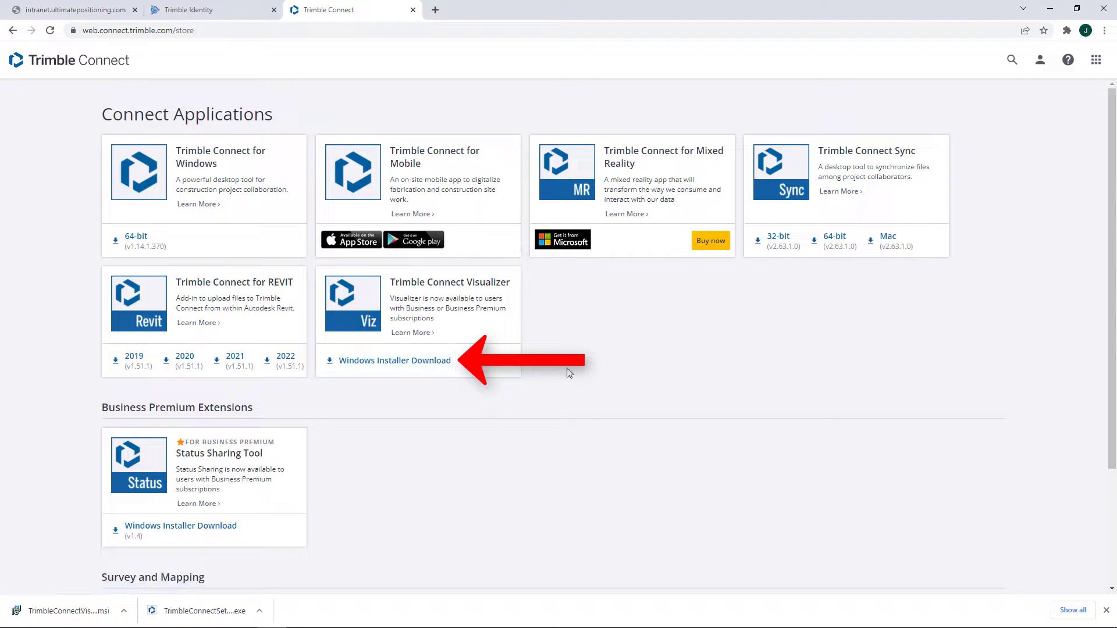
{"action": "left_click", "coordinate": [124, 611]}
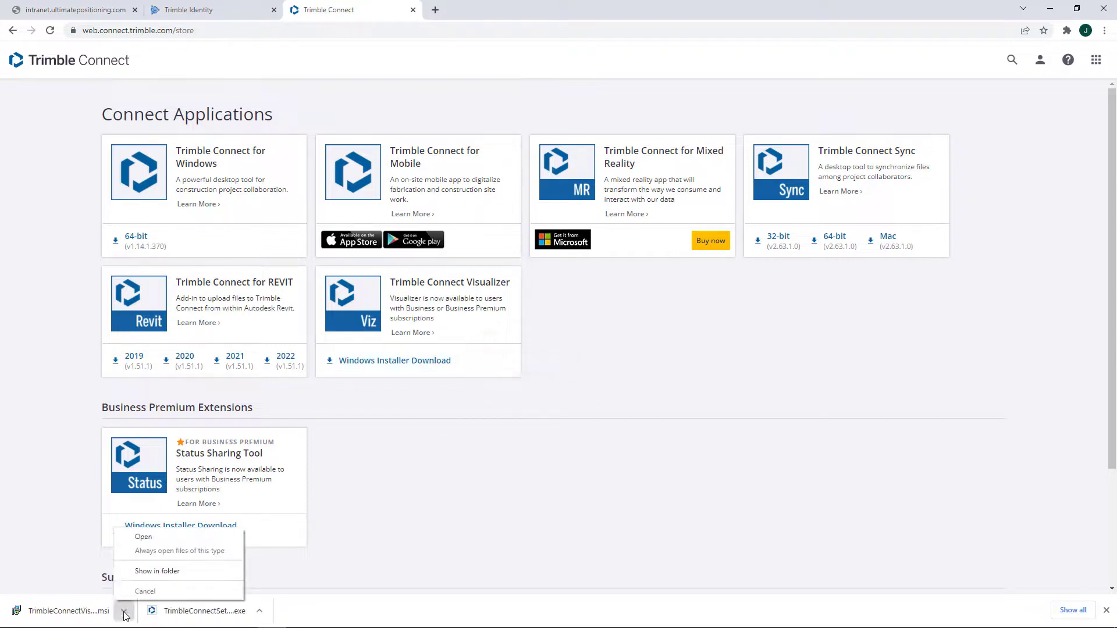
{"action": "left_click", "coordinate": [172, 572]}
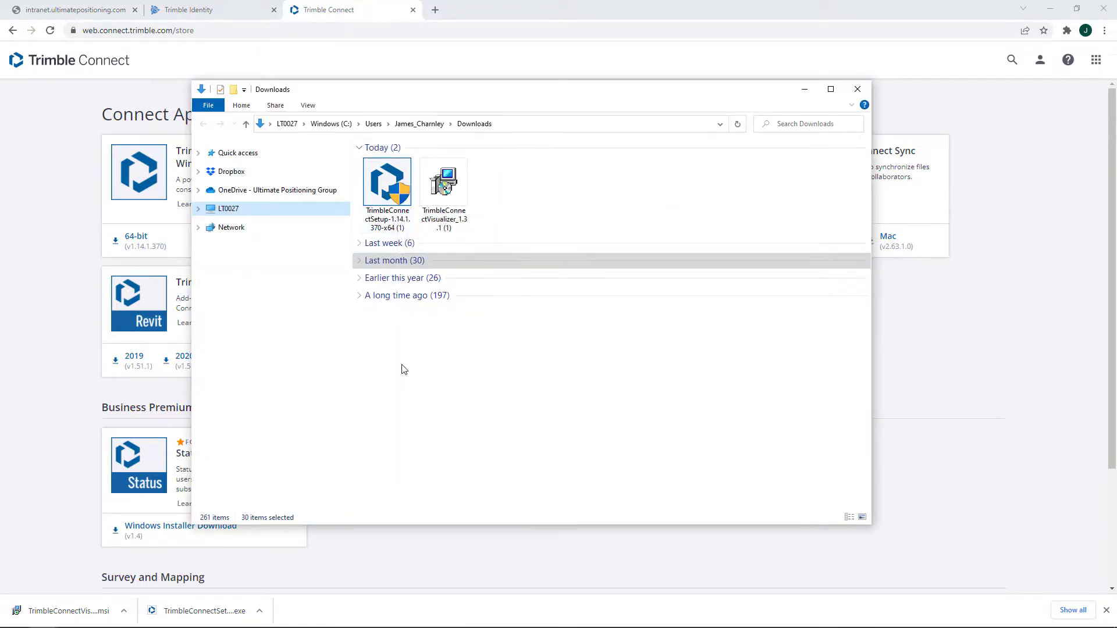
Run the TrimbleConnectSetup file as administrator and install the required plugins
{"action": "right_click", "coordinate": [404, 183]}
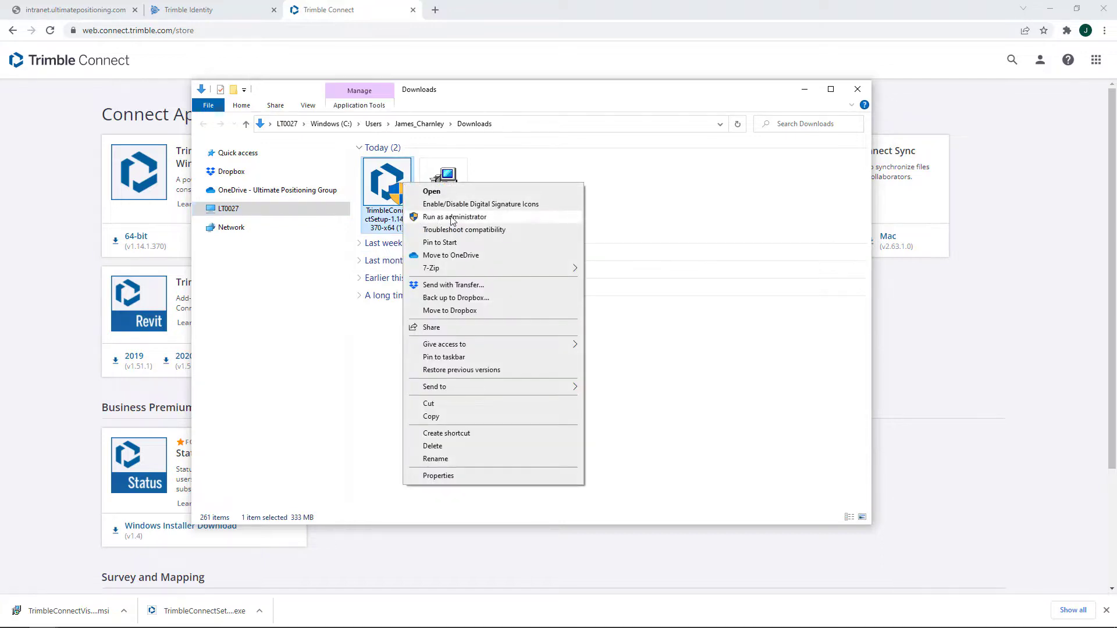
{"action": "left_click", "coordinate": [454, 217]}
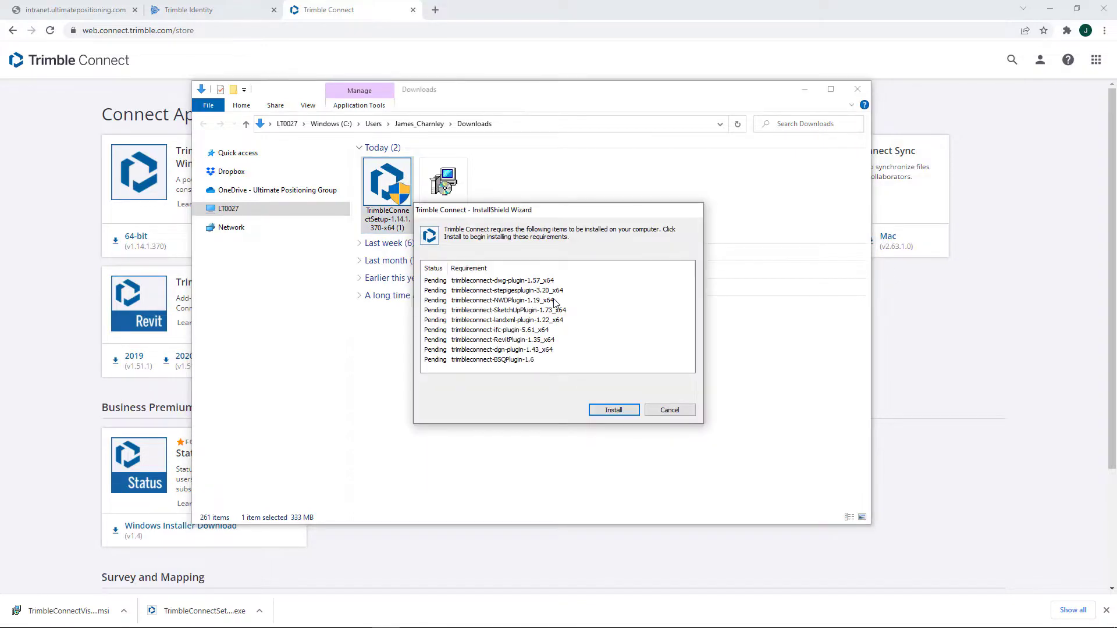
{"action": "left_click", "coordinate": [619, 411]}
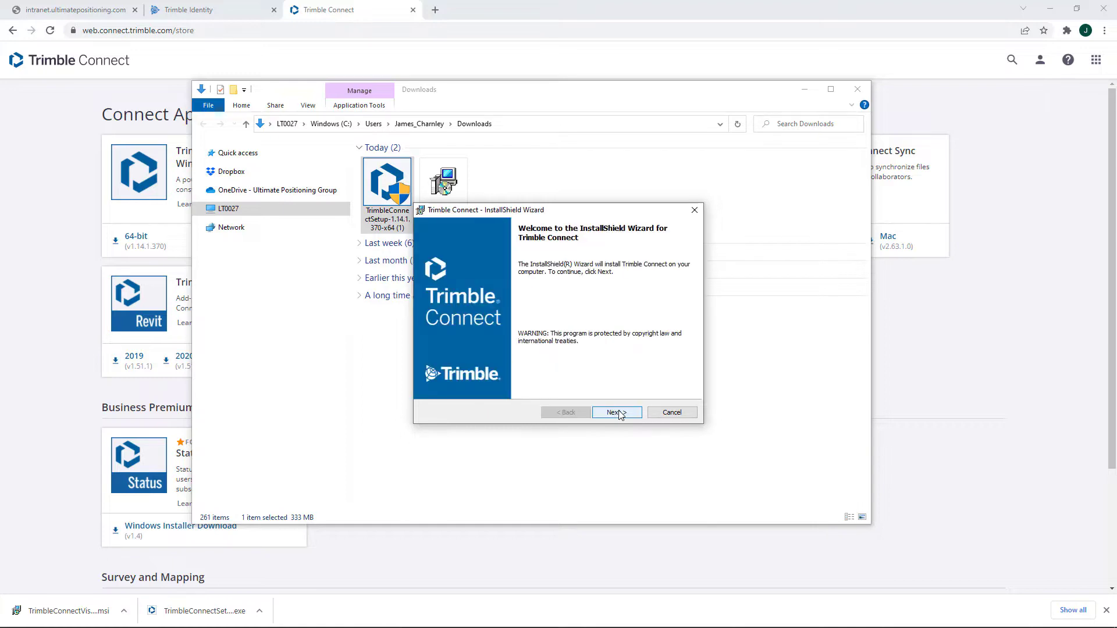
Complete the Trimble Connect installation, accepting the license agreement and keeping the default destination folder with no file associations
{"action": "left_click", "coordinate": [617, 412]}
{"action": "left_click_drag", "start_coordinate": [691, 292], "coordinate": [693, 351]}
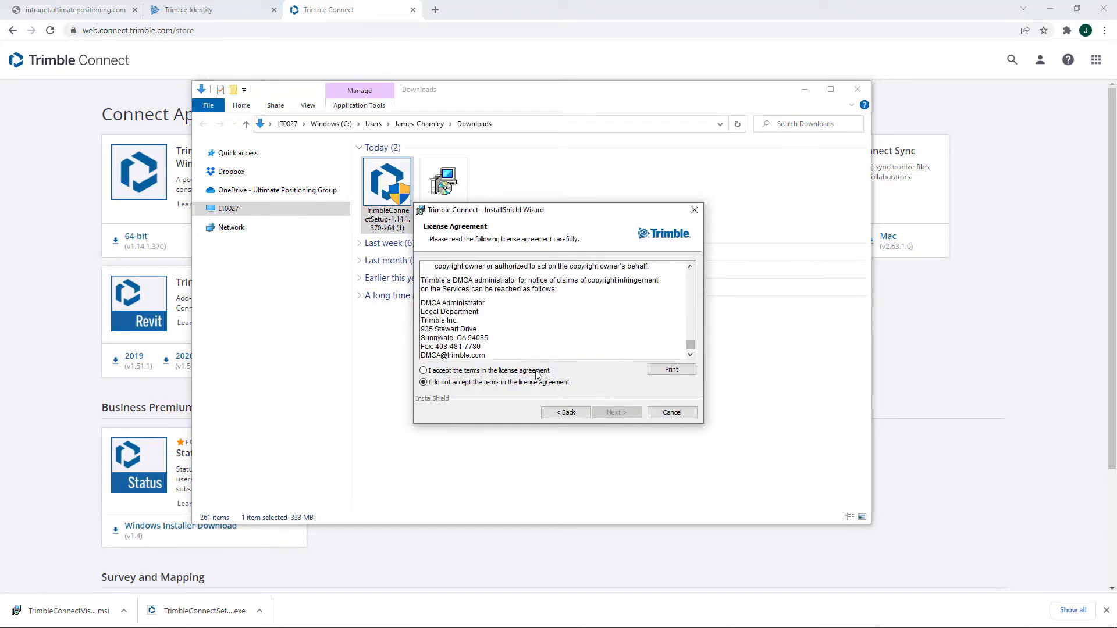
{"action": "left_click", "coordinate": [558, 371]}
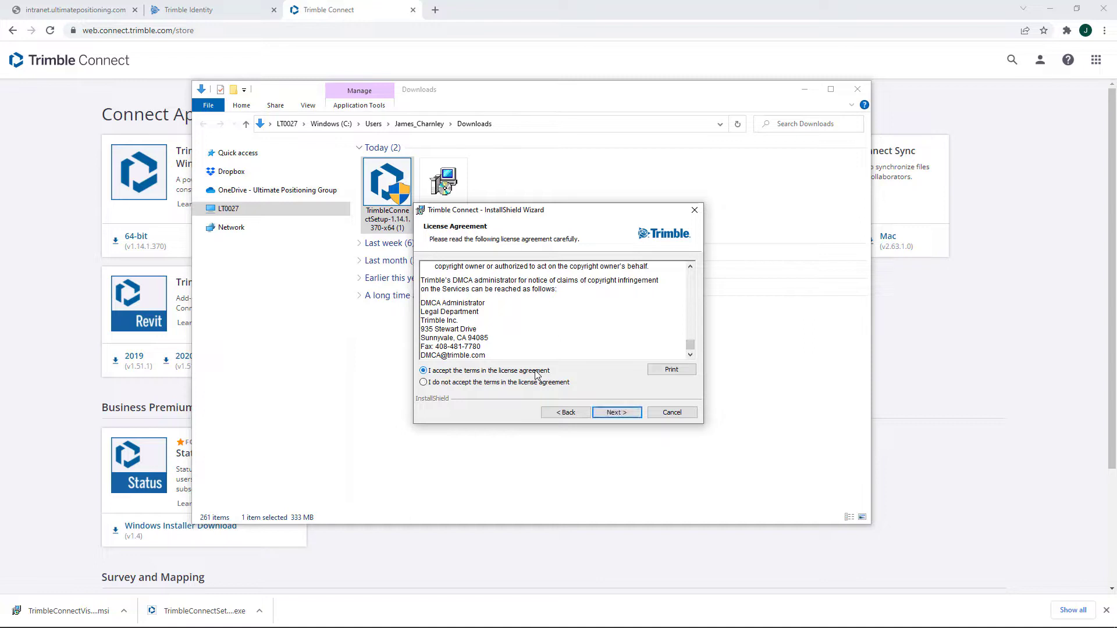
{"action": "left_click", "coordinate": [635, 420]}
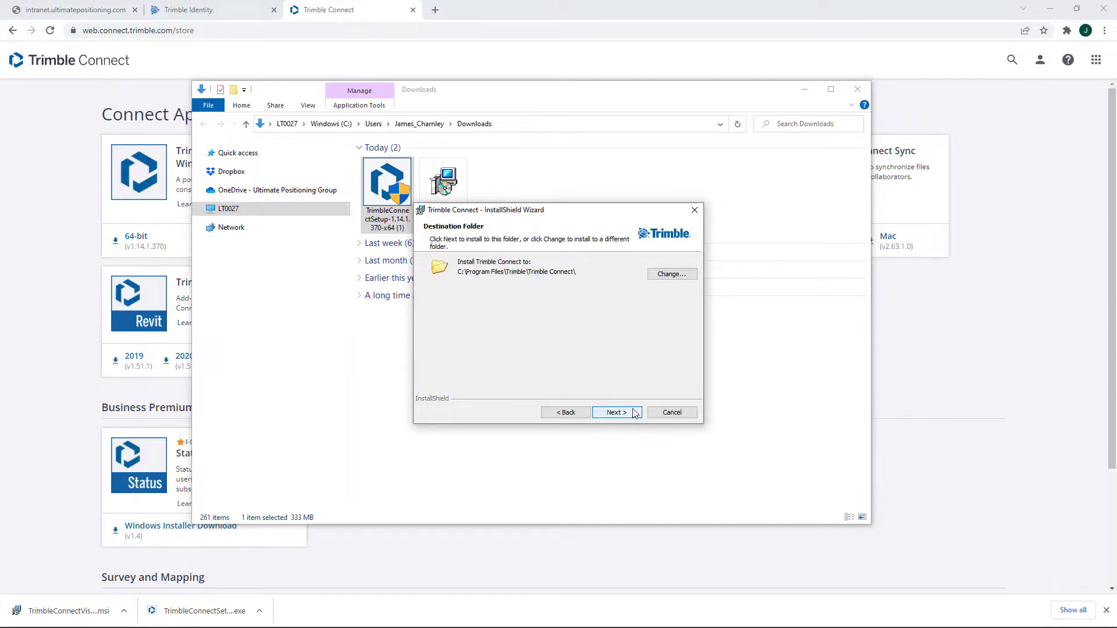
{"action": "left_click", "coordinate": [617, 413]}
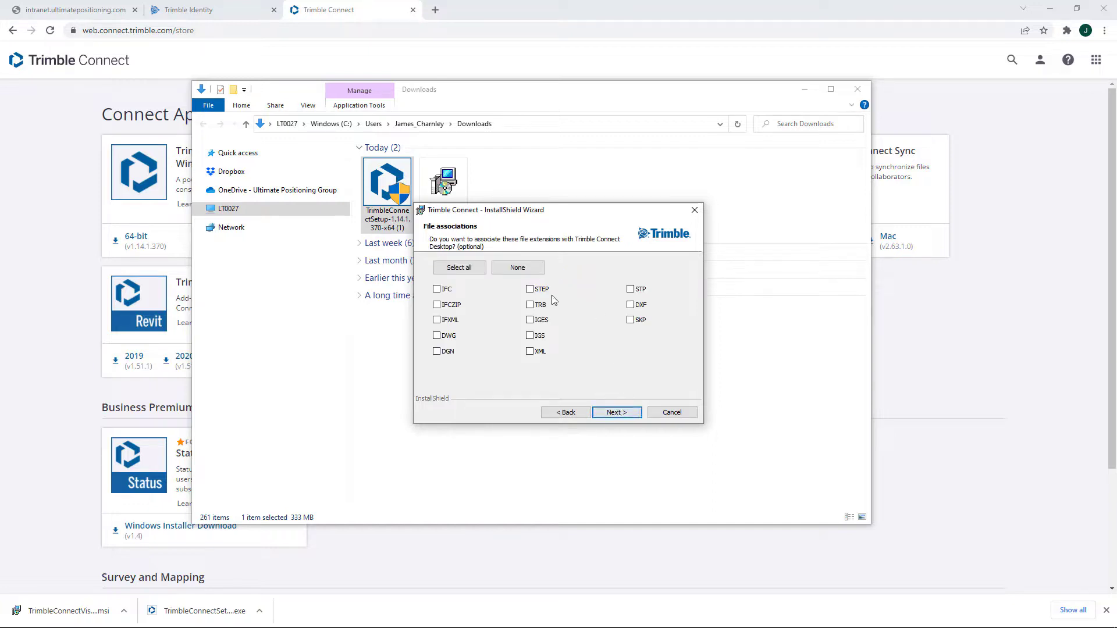
{"action": "left_click", "coordinate": [634, 416]}
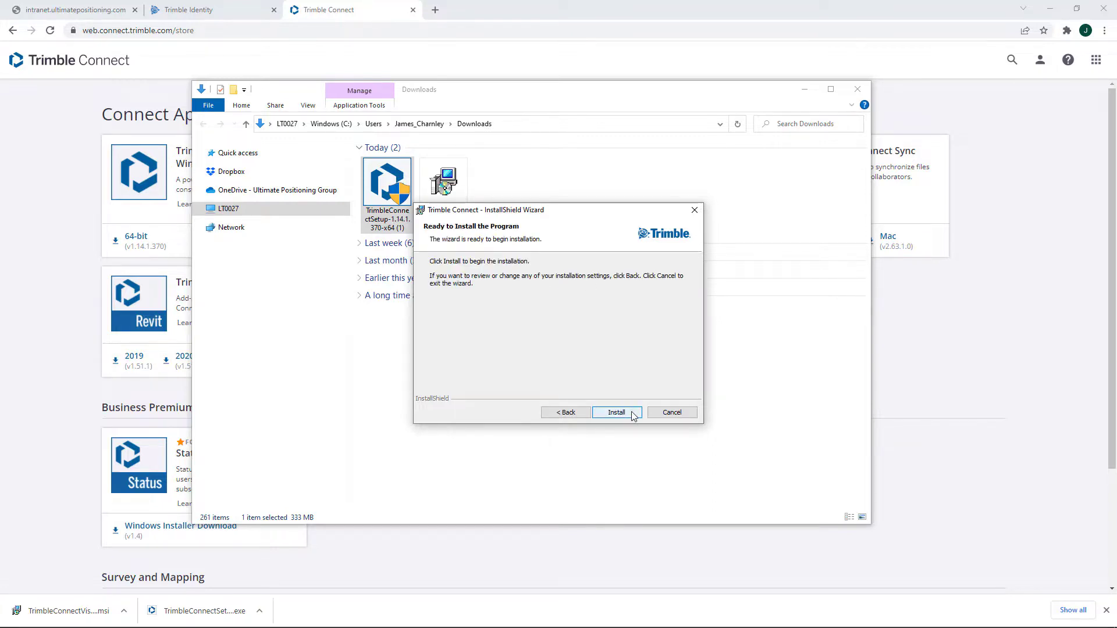
{"action": "left_click", "coordinate": [617, 413]}
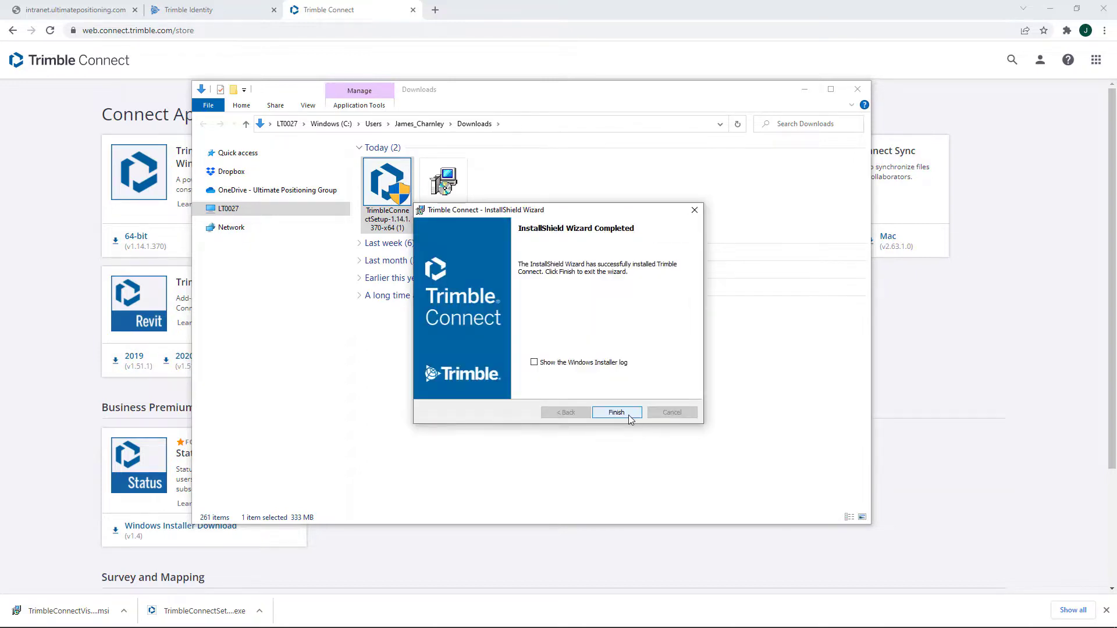
{"action": "left_click", "coordinate": [617, 412]}
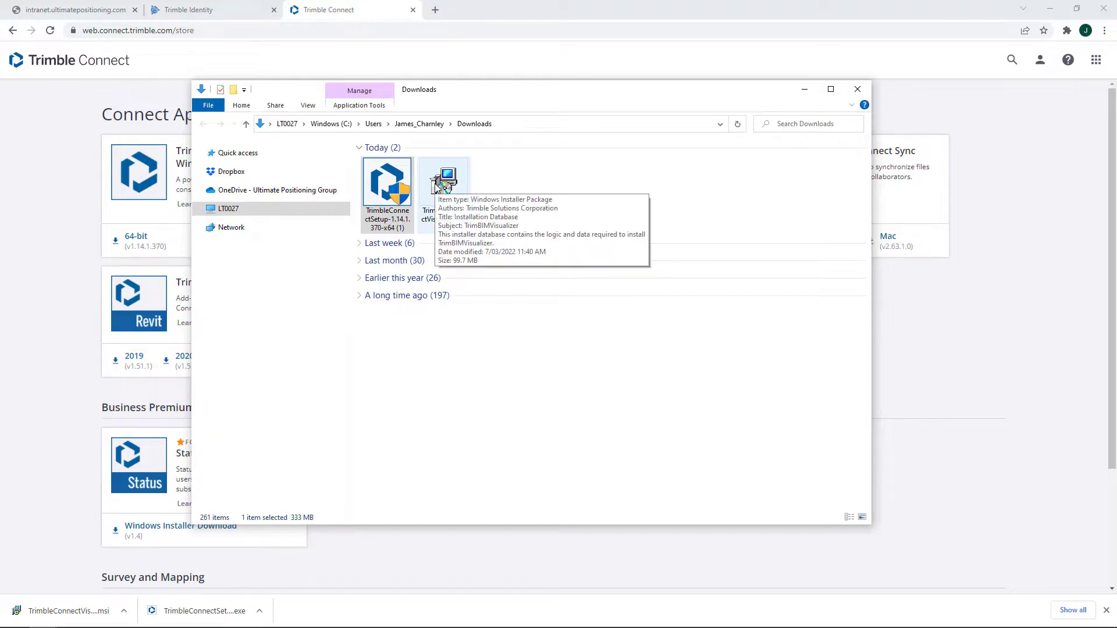
Install Trimble Connect Visualizer from its downloaded installer package
{"action": "right_click", "coordinate": [438, 185]}
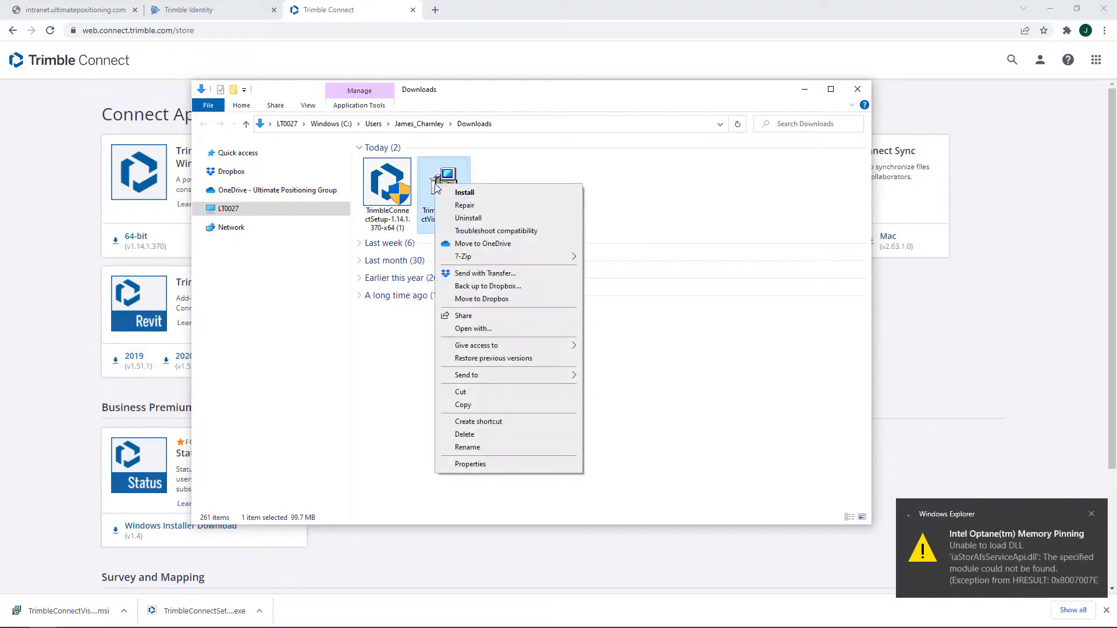
{"action": "left_click", "coordinate": [486, 198]}
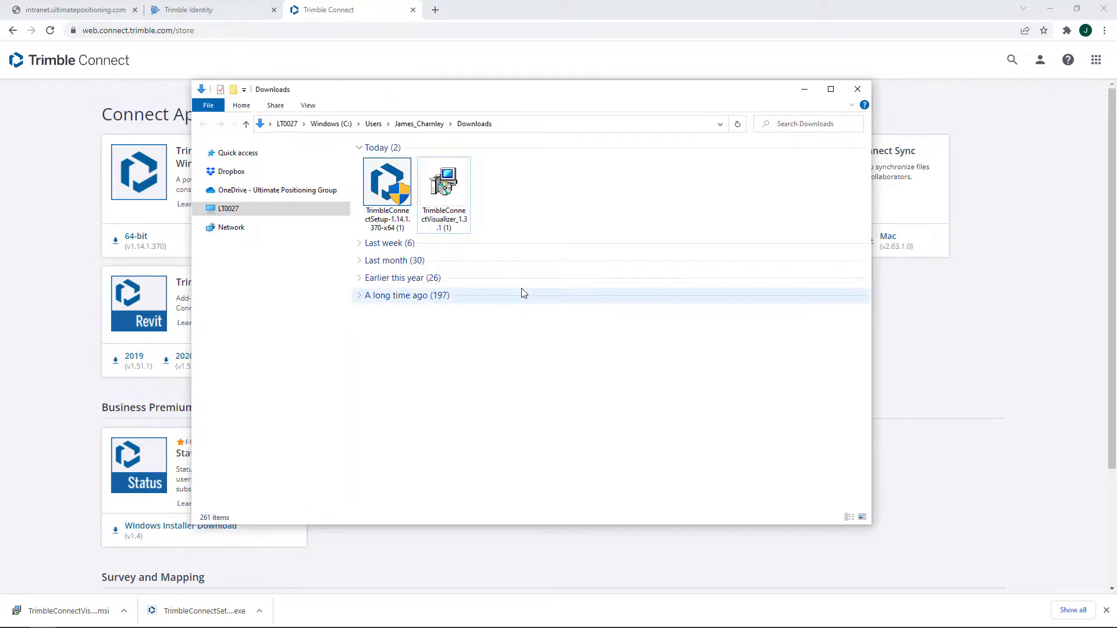
Switch to SketchUp and publish the house model to the TC Viz Demo project as 00 - Primary Model.skp
{"action": "key", "text": "alt+Tab"}
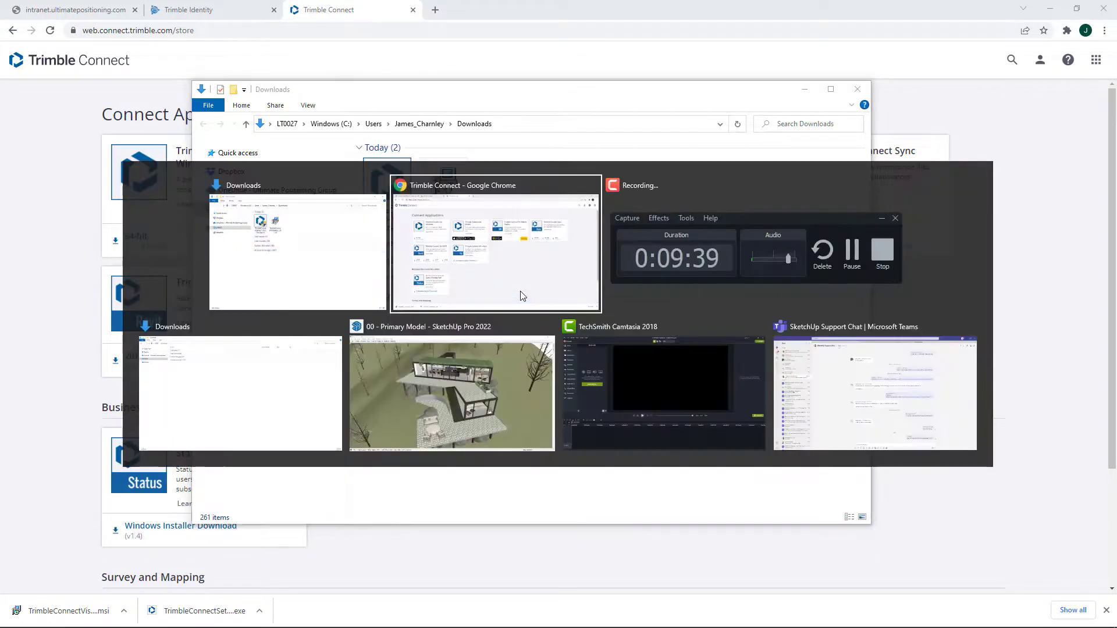
{"action": "left_click", "coordinate": [493, 351]}
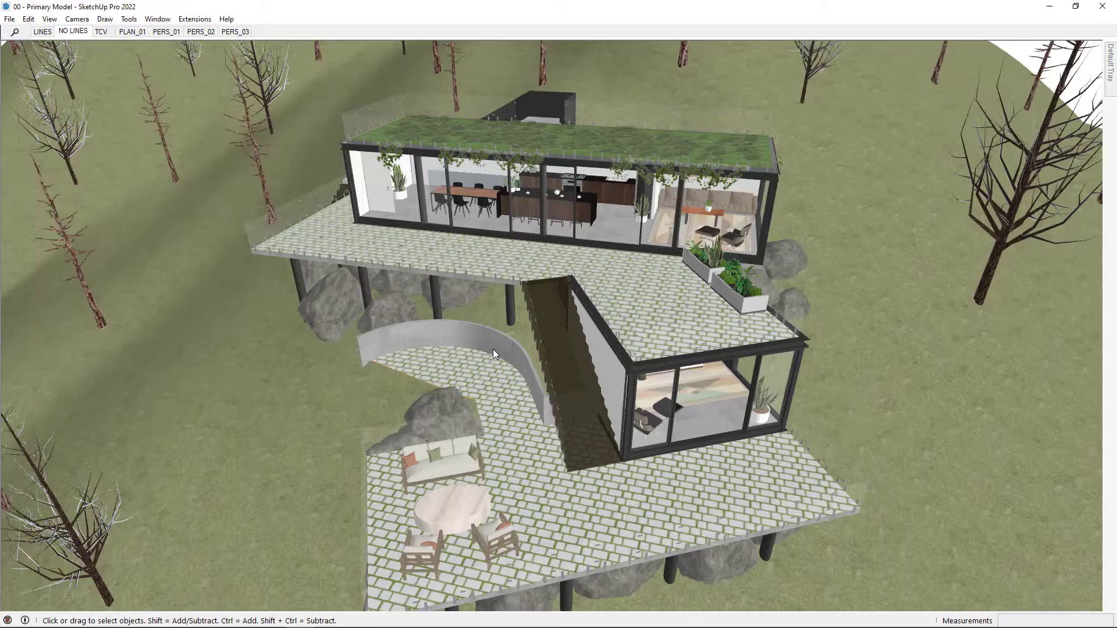
{"action": "left_click", "coordinate": [9, 19]}
{"action": "mouse_move", "coordinate": [171, 204]}
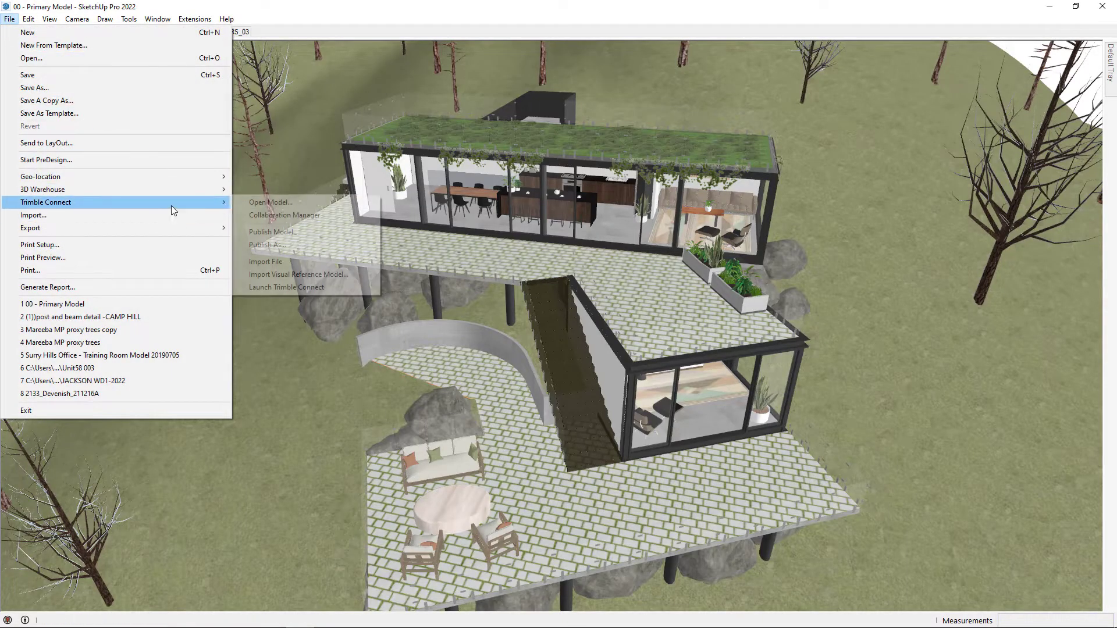
{"action": "left_click", "coordinate": [320, 247]}
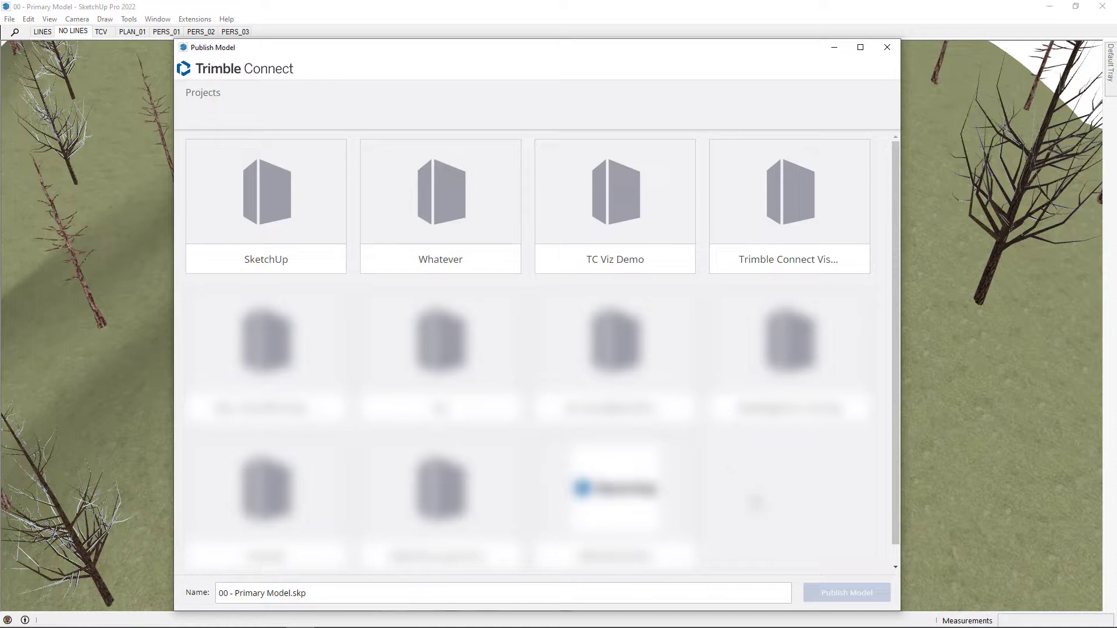
{"action": "left_click", "coordinate": [663, 216]}
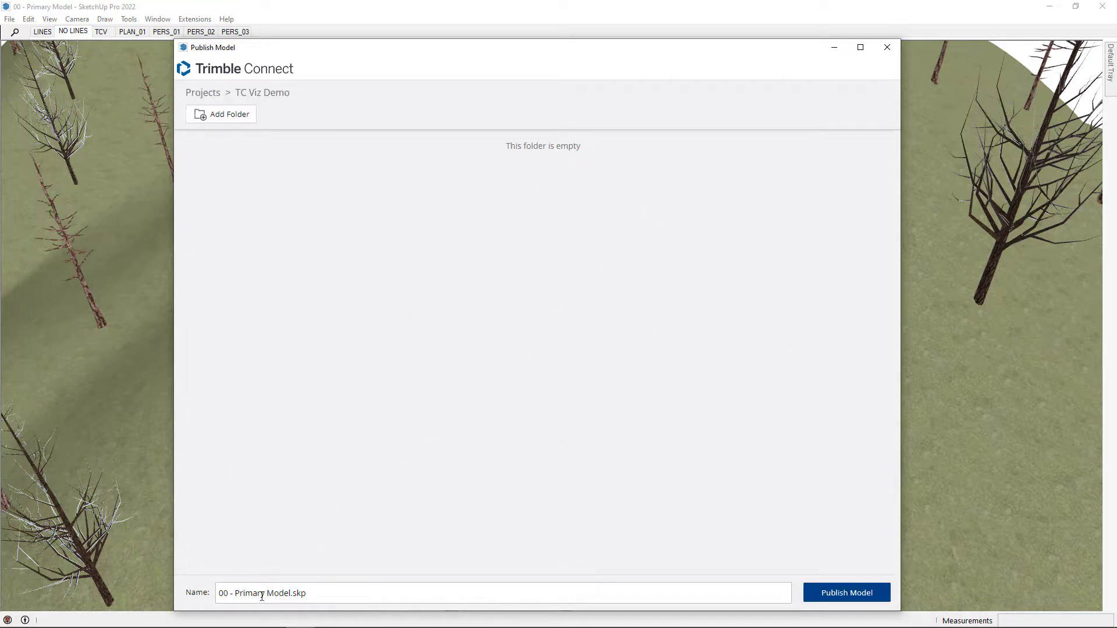
{"action": "left_click", "coordinate": [833, 595]}
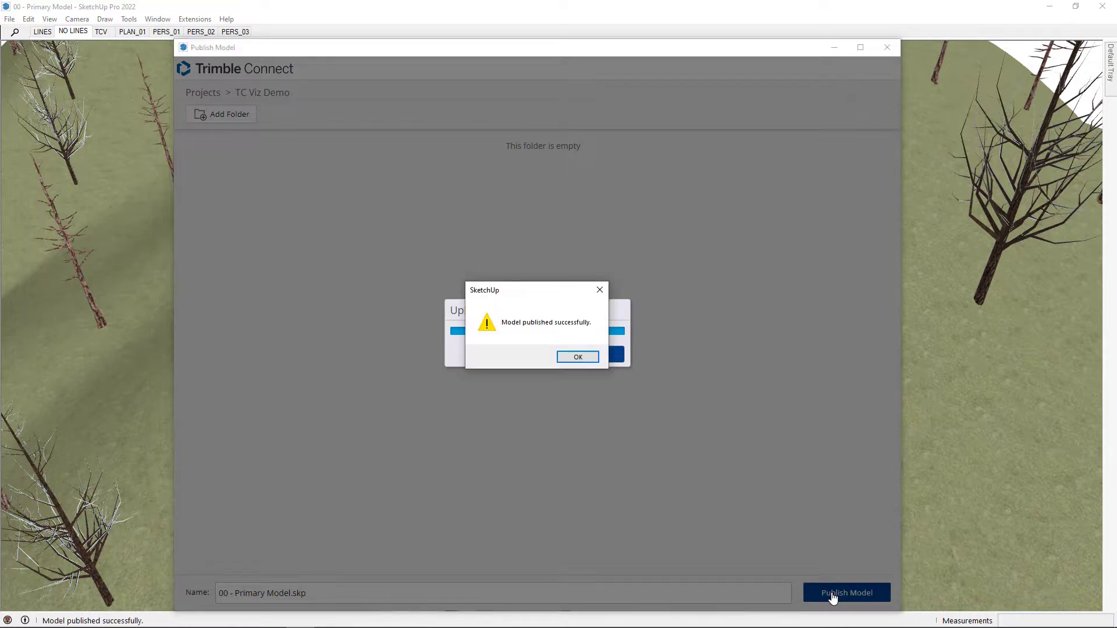
{"action": "left_click", "coordinate": [583, 359]}
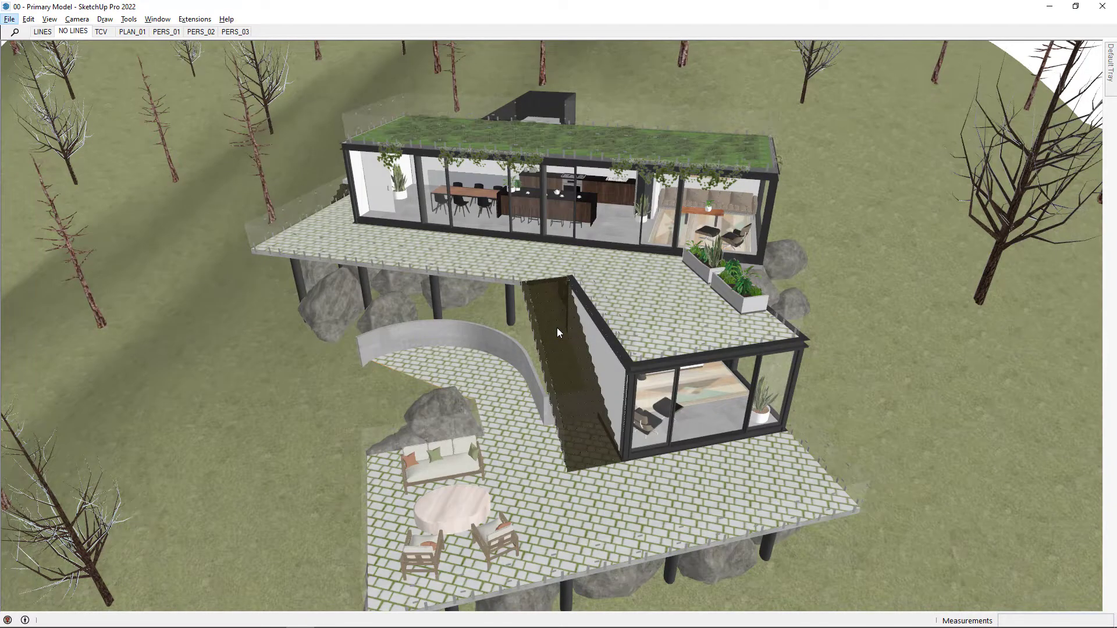
Launch Trimble Connect for Windows, set the project server location to Asia, and open the TC Viz Demo project
{"action": "key", "text": "super"}
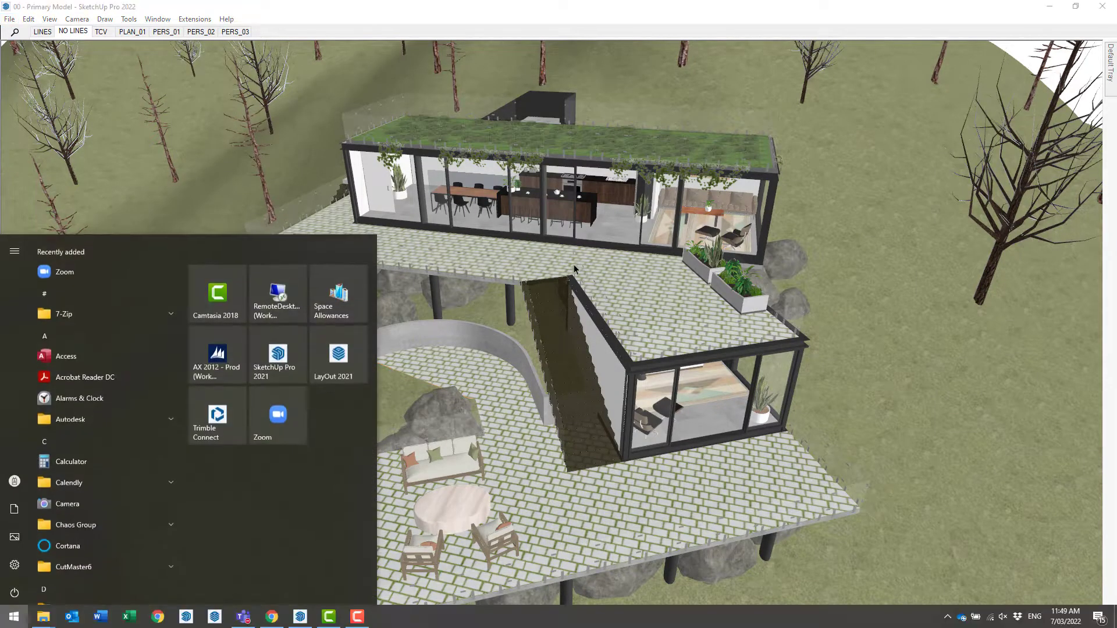
{"action": "type", "text": "connect"}
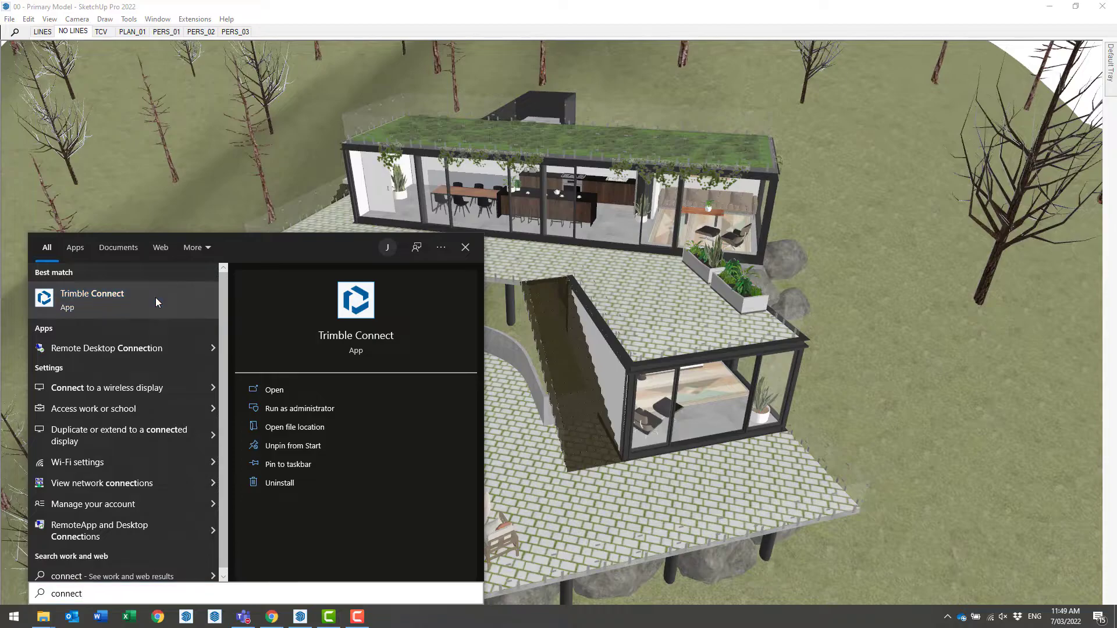
{"action": "left_click", "coordinate": [155, 298]}
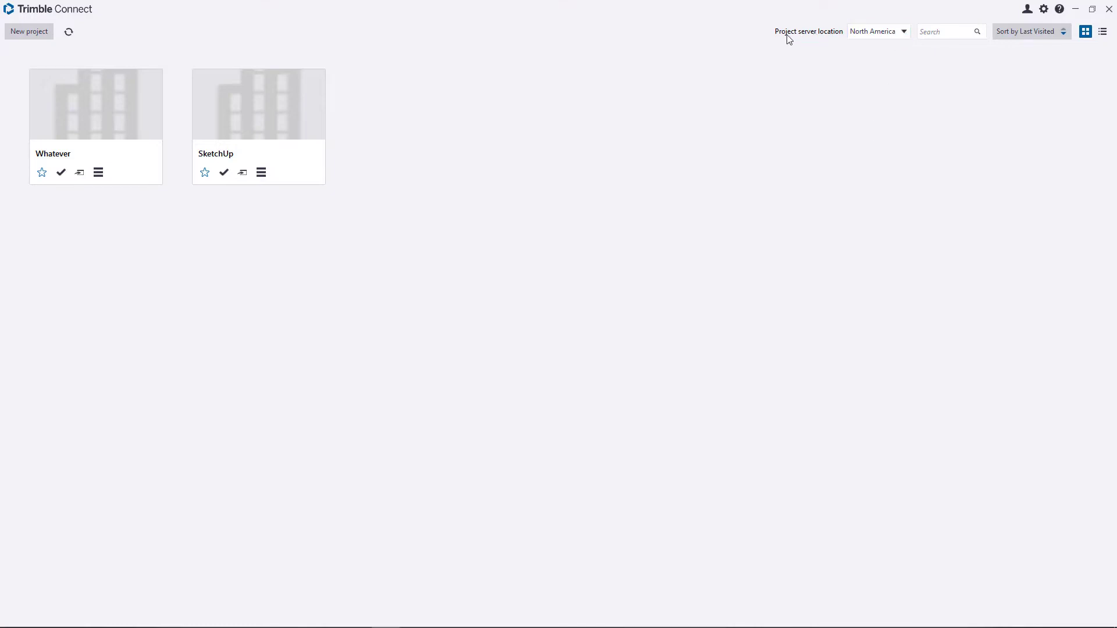
{"action": "left_click", "coordinate": [900, 36]}
{"action": "left_click", "coordinate": [884, 85]}
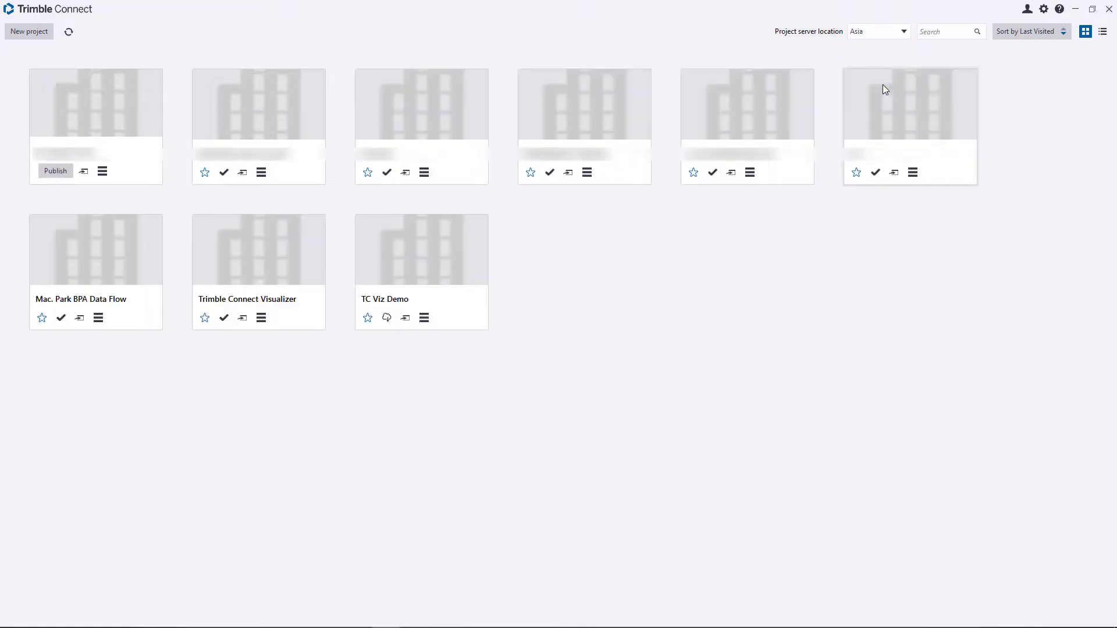
{"action": "left_click", "coordinate": [398, 261]}
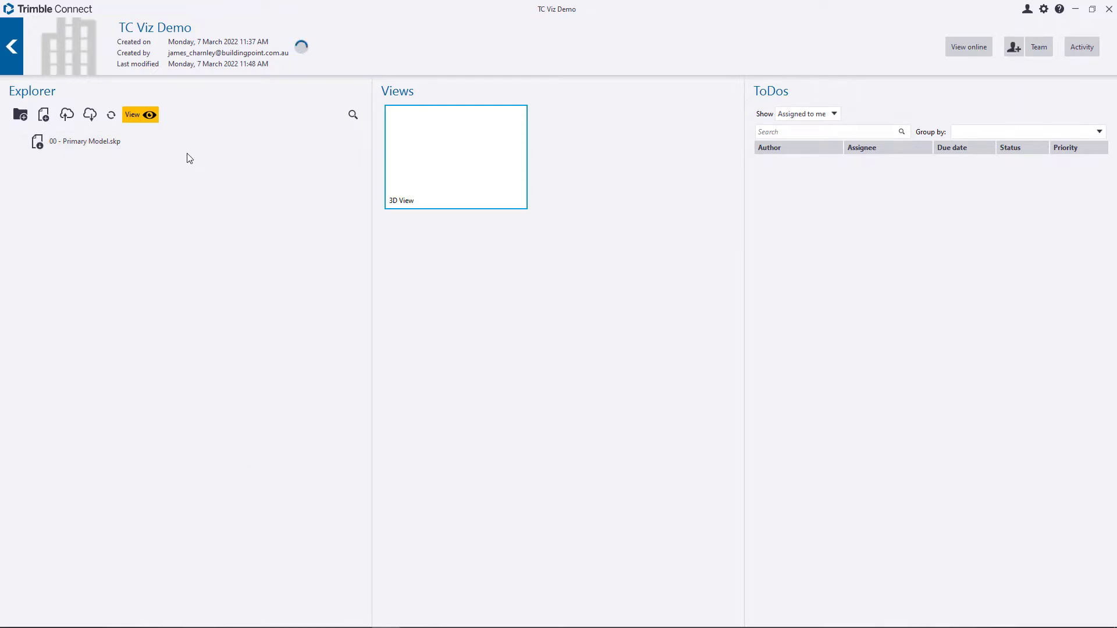
Download 00 - Primary Model.skp from the project and open it in the 3D view
{"action": "left_click", "coordinate": [40, 147]}
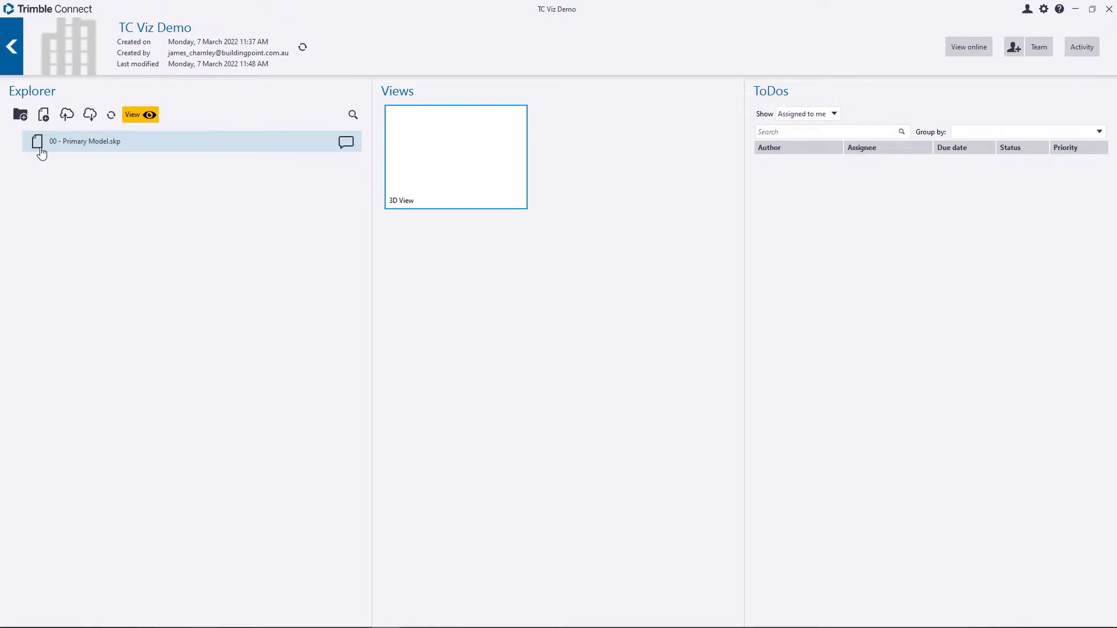
{"action": "left_click", "coordinate": [94, 142]}
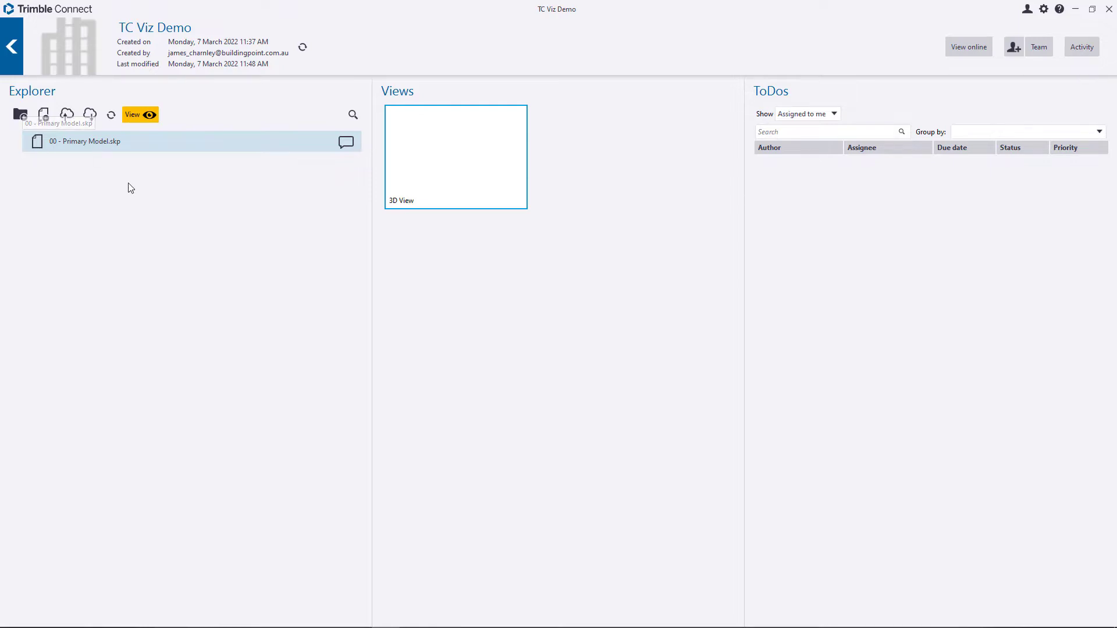
{"action": "left_click", "coordinate": [146, 118]}
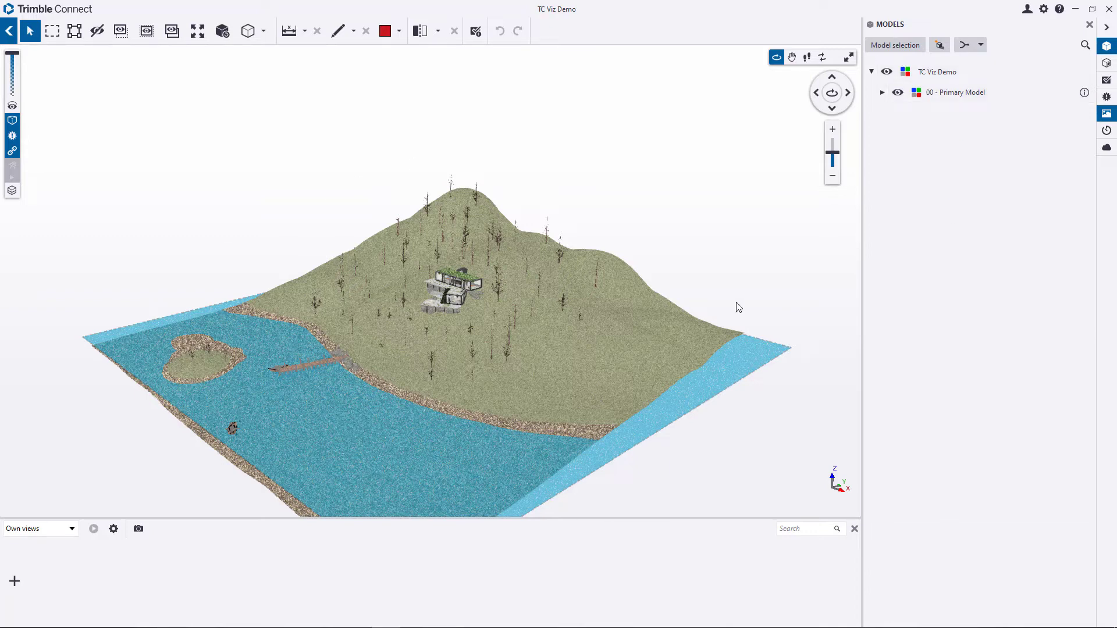
Examine the site, jetty and house in Trimble Connect Visualizer, then close it and return to the project overview
{"action": "left_click", "coordinate": [941, 47]}
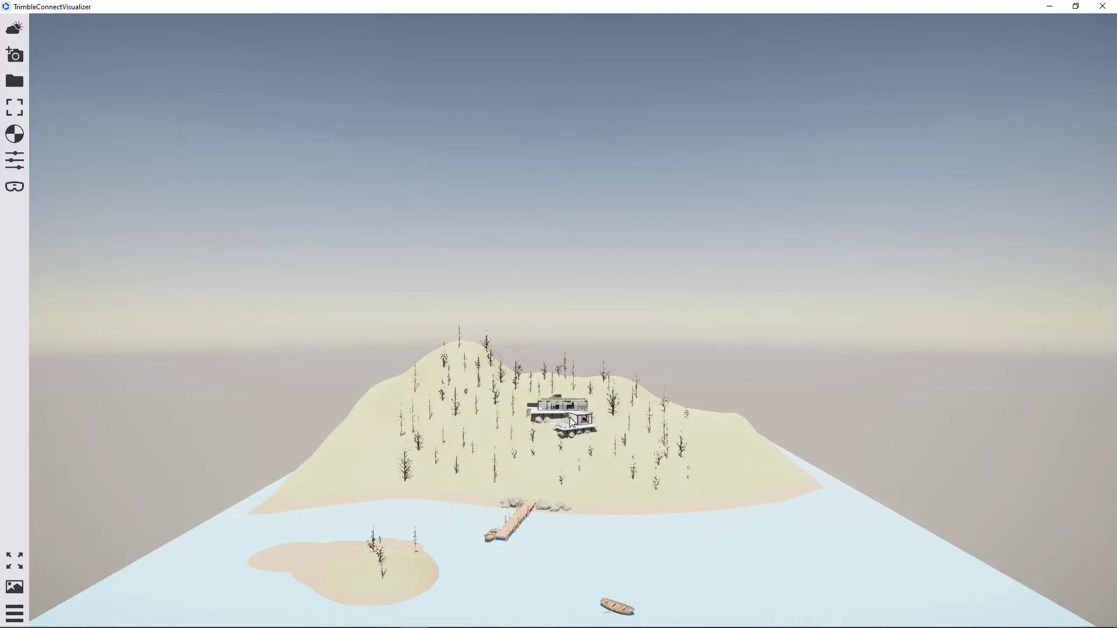
{"action": "left_click_drag", "start_coordinate": [570, 417], "coordinate": [591, 600]}
{"action": "scroll", "coordinate": [465, 591], "scroll_direction": "up", "scroll_amount": 10}
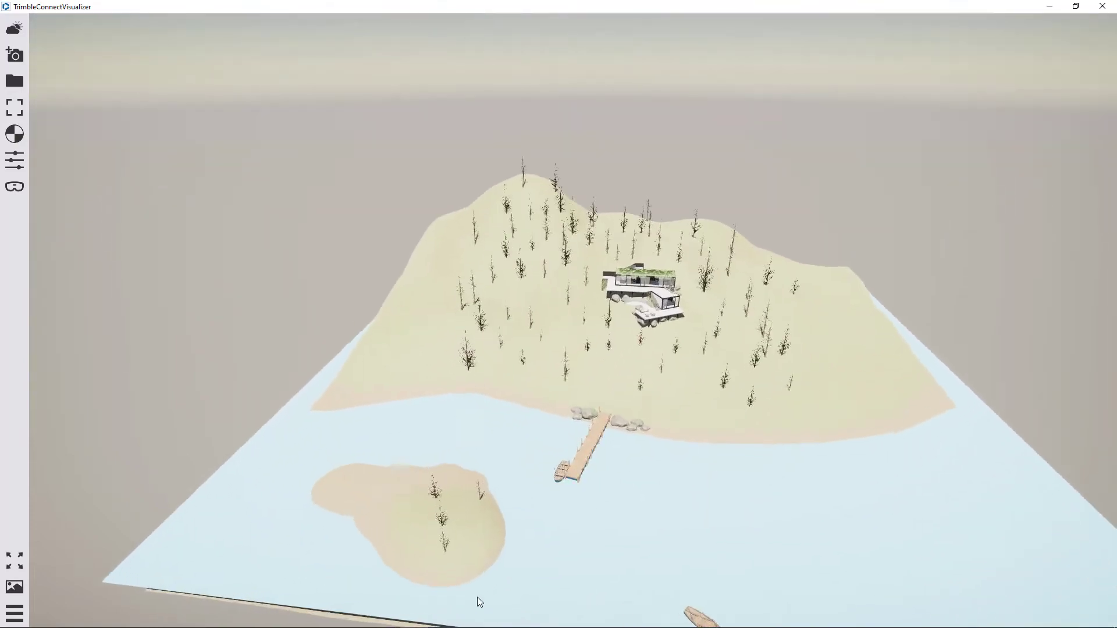
{"action": "left_click_drag", "start_coordinate": [557, 467], "coordinate": [623, 107]}
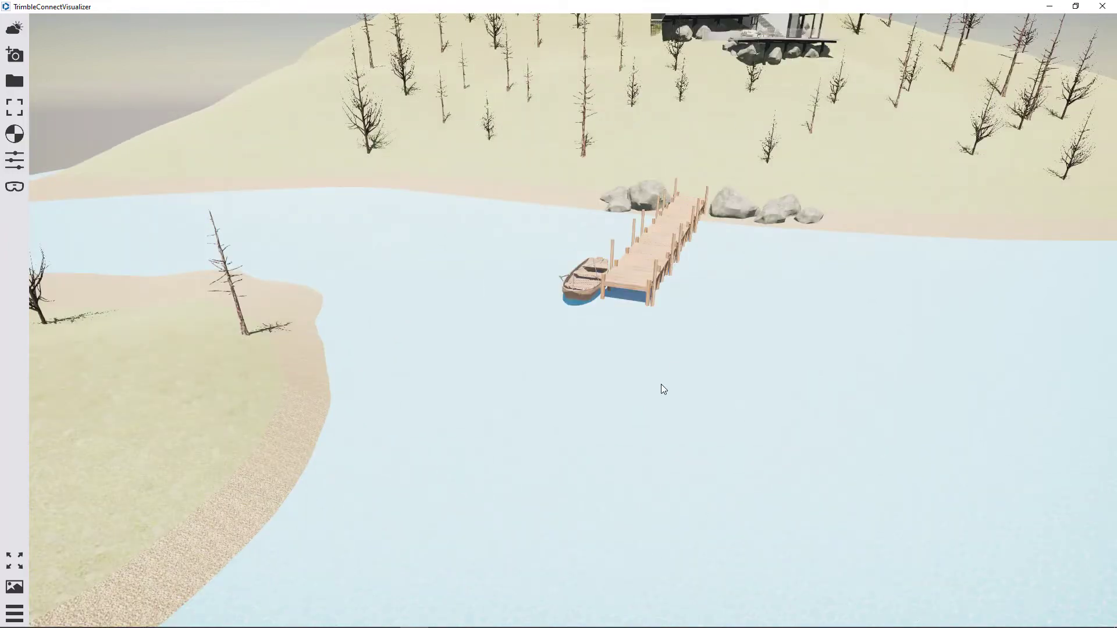
{"action": "scroll", "coordinate": [654, 397], "scroll_direction": "up", "scroll_amount": 10}
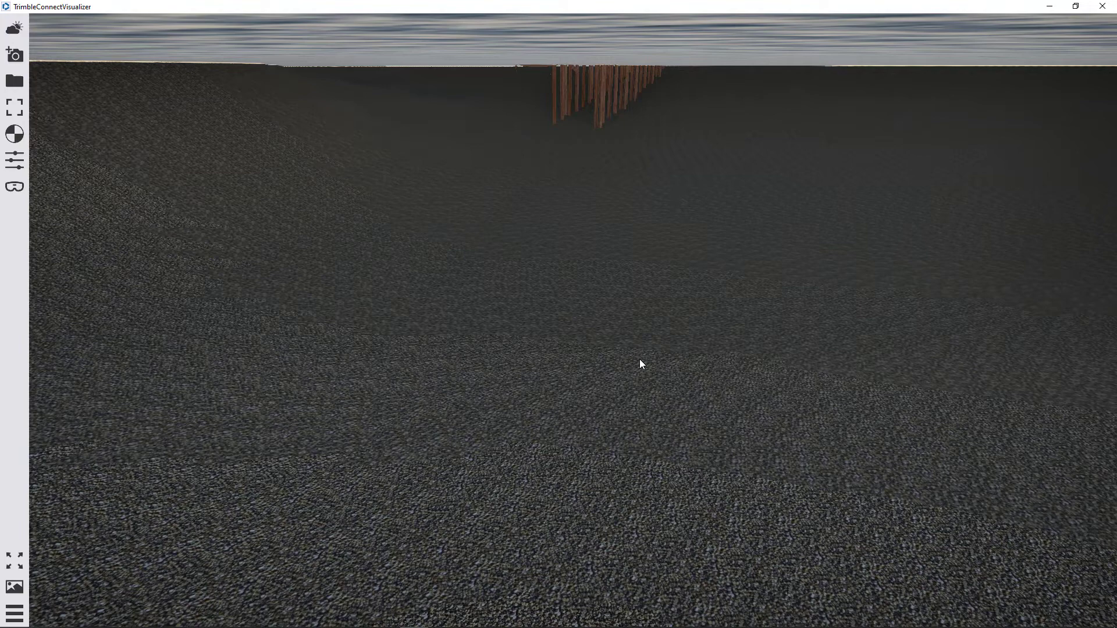
{"action": "scroll", "coordinate": [640, 364], "scroll_direction": "down", "scroll_amount": 10}
{"action": "left_click_drag", "start_coordinate": [637, 384], "coordinate": [638, 269]}
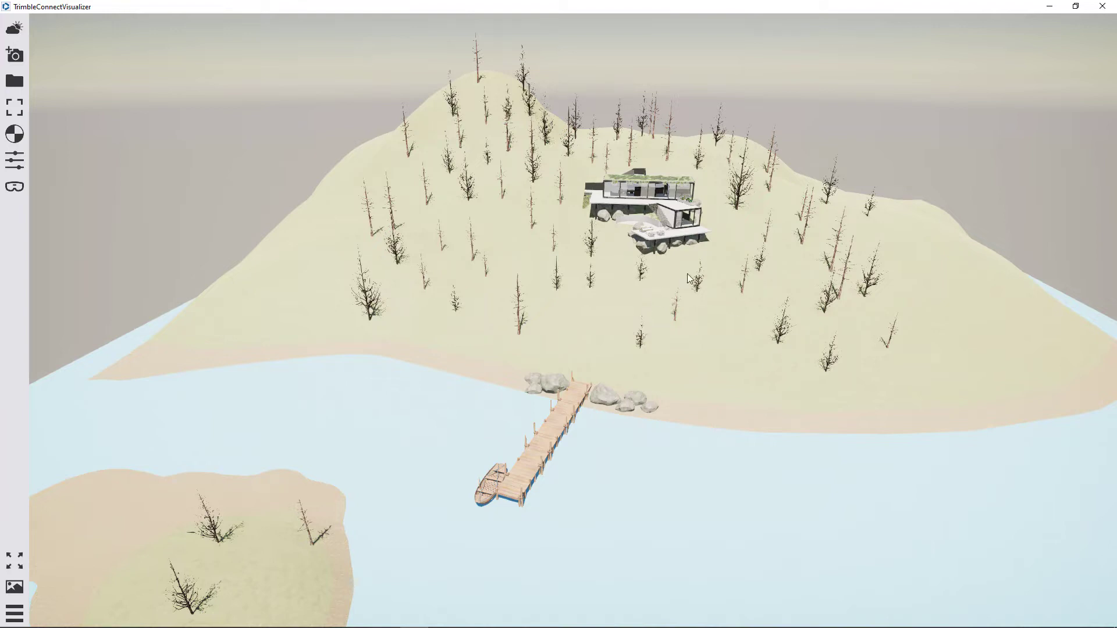
{"action": "left_click", "coordinate": [1103, 6]}
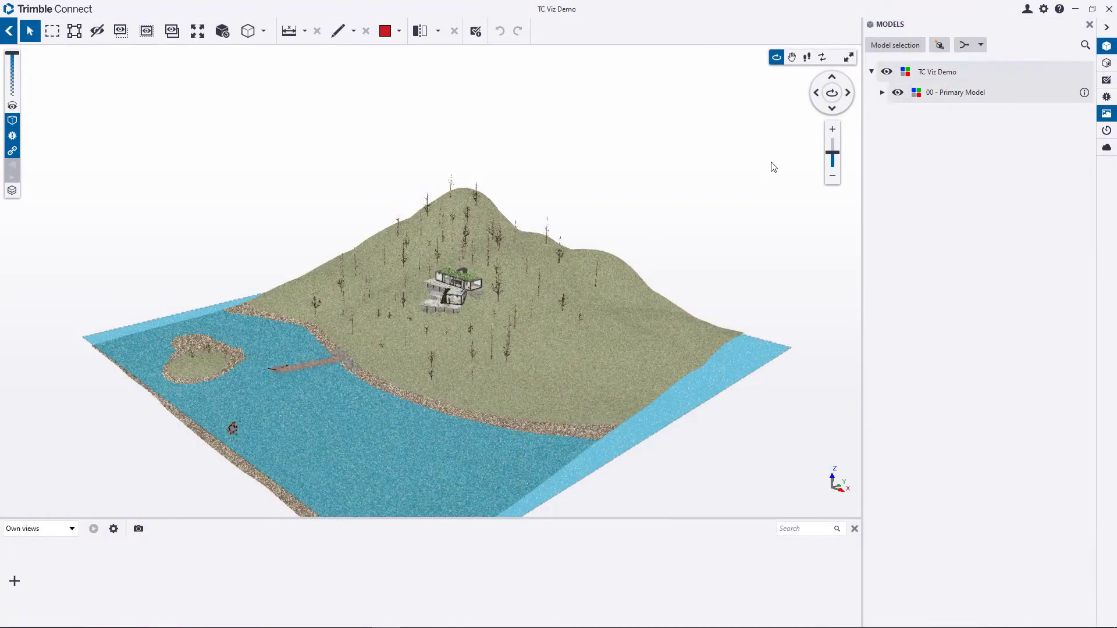
{"action": "left_click", "coordinate": [9, 32]}
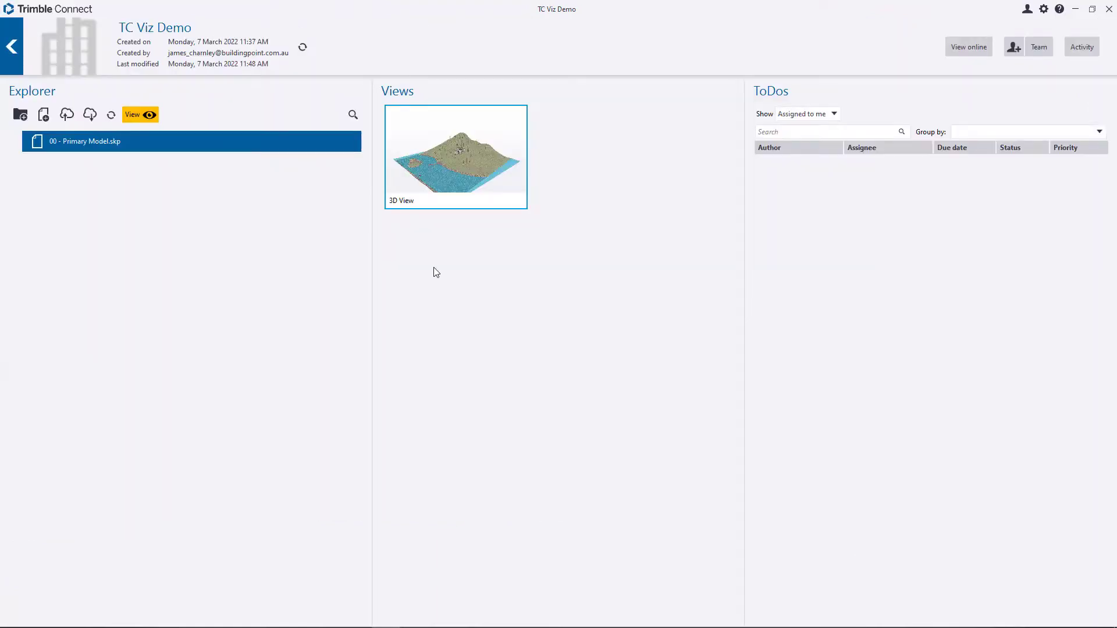
Switch to SketchUp and activate the TCV scene, framing the whole site with its leafy trees
{"action": "key", "text": "alt+Tab"}
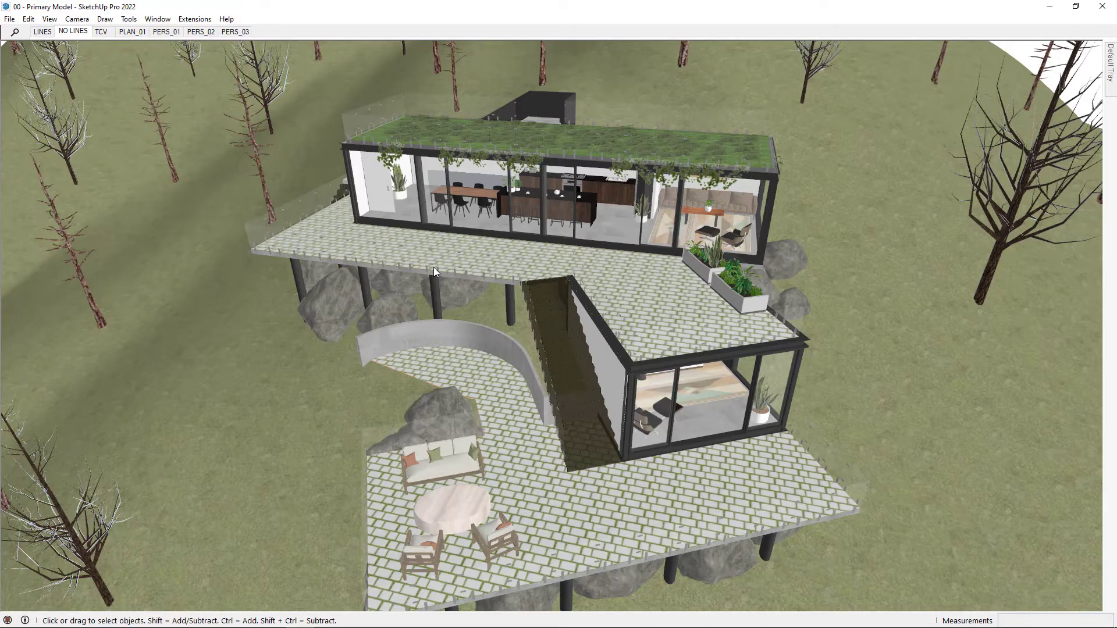
{"action": "left_click", "coordinate": [101, 32]}
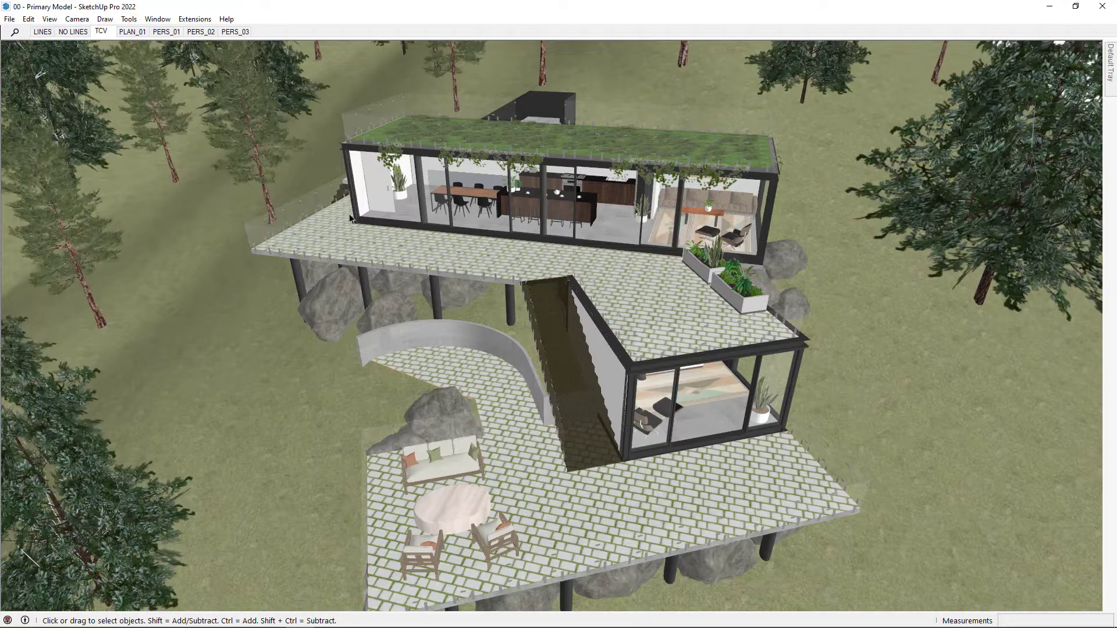
{"action": "scroll", "coordinate": [570, 273], "scroll_direction": "down", "scroll_amount": 4}
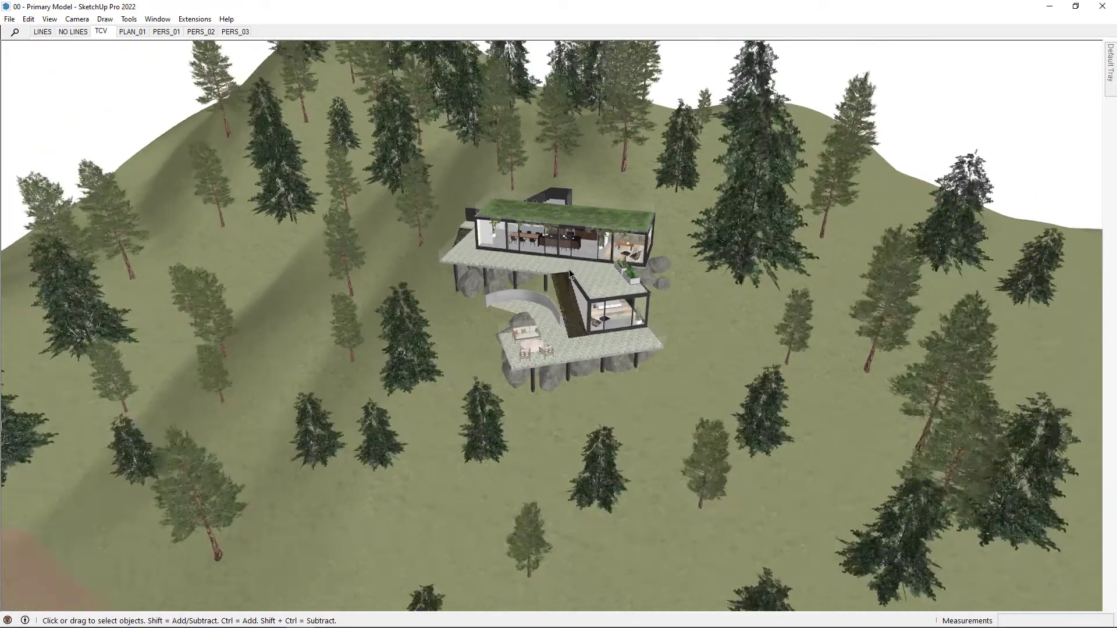
{"action": "scroll", "coordinate": [601, 340], "scroll_direction": "down", "scroll_amount": 5}
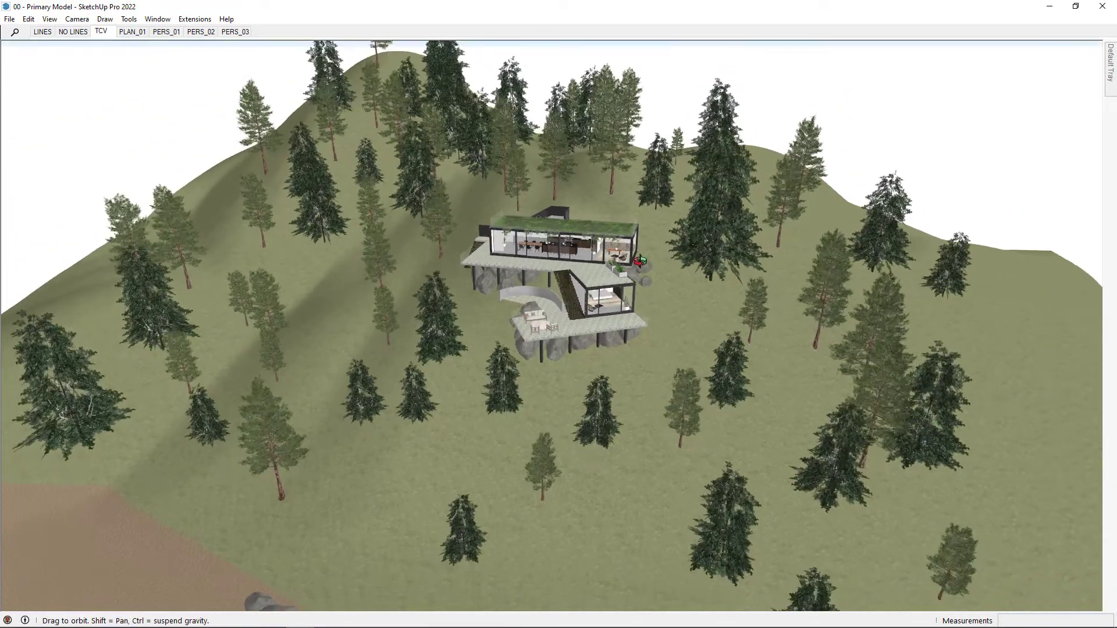
{"action": "middle_click_drag", "start_coordinate": [640, 267], "coordinate": [690, 320]}
{"action": "scroll", "coordinate": [617, 305], "scroll_direction": "down", "scroll_amount": 3}
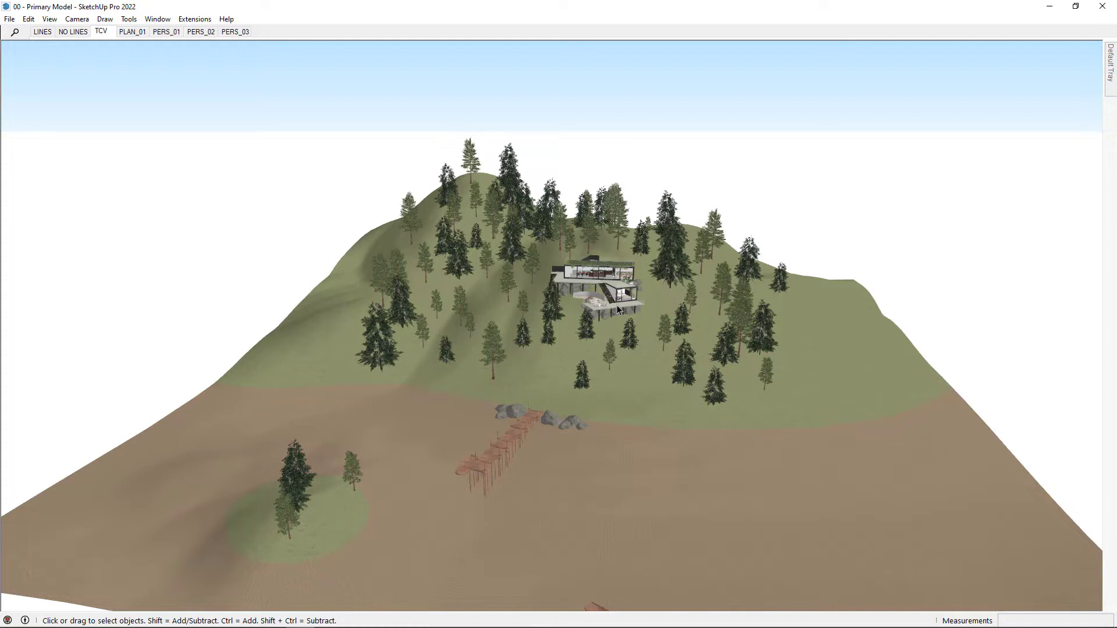
{"action": "mouse_move", "coordinate": [617, 305]}
{"action": "middle_mouse_down"}
{"action": "mouse_move", "coordinate": [654, 299]}
{"action": "mouse_move", "coordinate": [615, 311]}
{"action": "middle_mouse_up"}
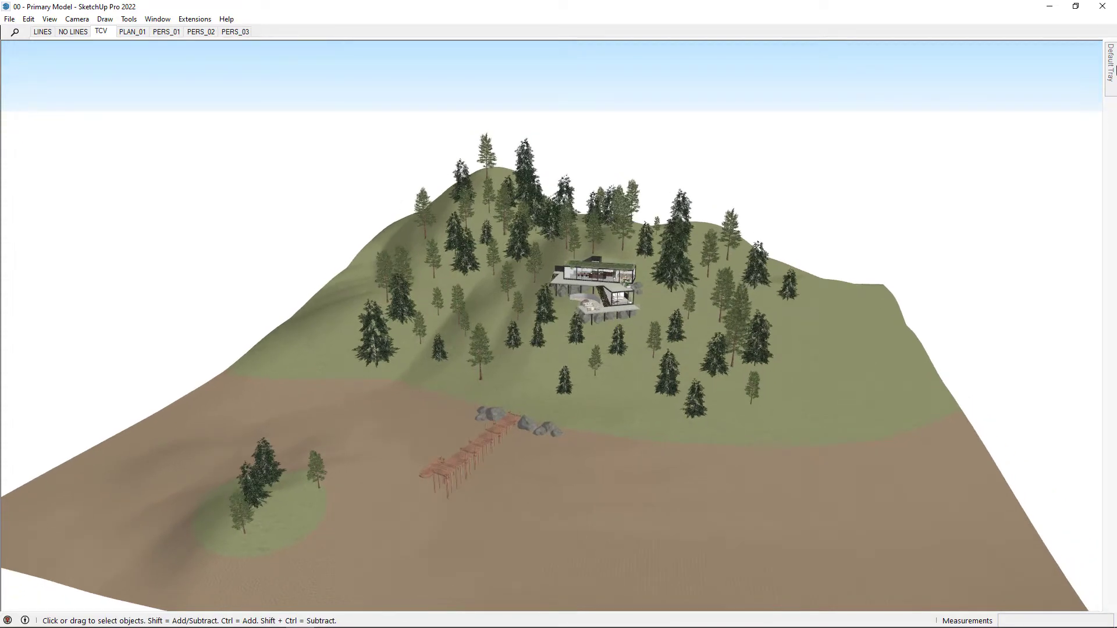
Check the visibility of the model's tags in the TCV scene, including 01_Site_Water and 03_Trees_Leaves
{"action": "mouse_move", "coordinate": [1112, 67]}
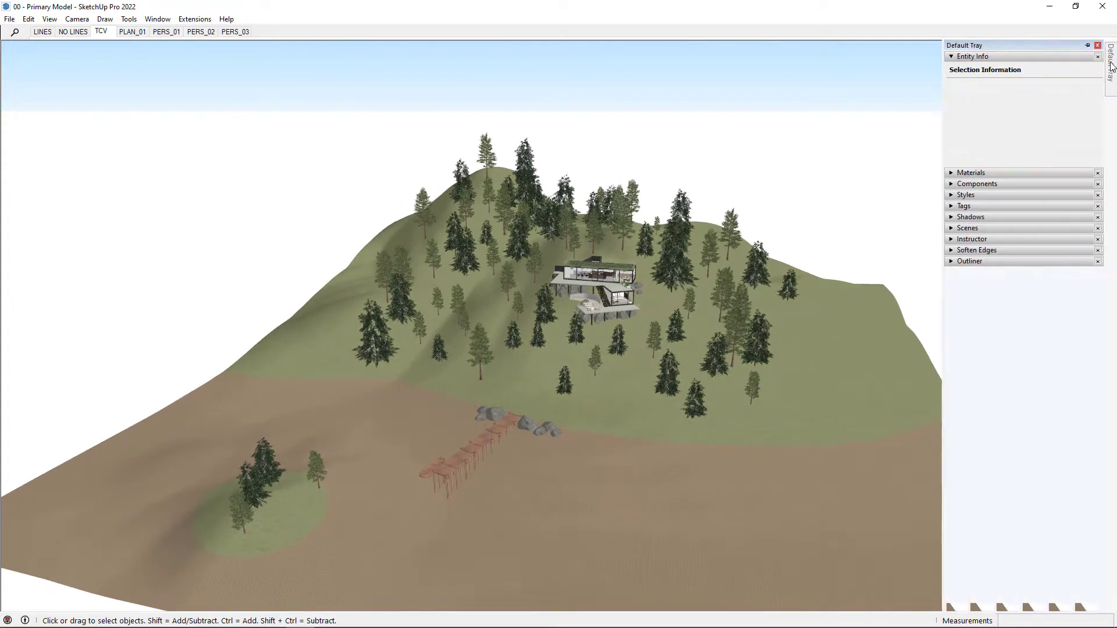
{"action": "left_click", "coordinate": [953, 206]}
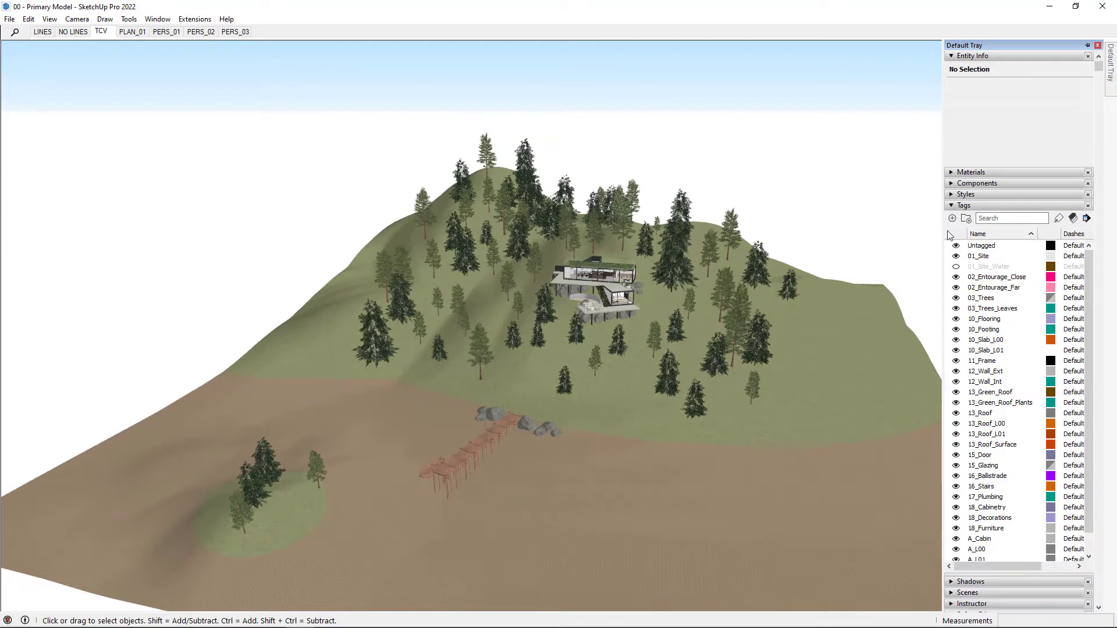
{"action": "left_click", "coordinate": [954, 207]}
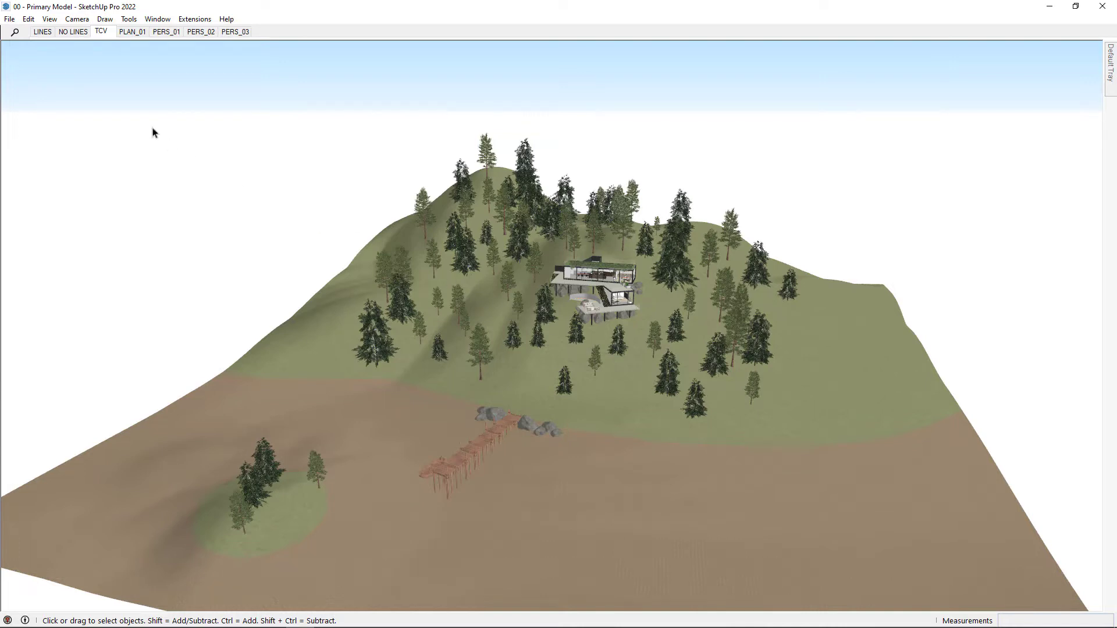
Publish the model to Trimble Connect again with the TCV scene active, and switch back to the Trimble Connect project
{"action": "left_click", "coordinate": [10, 19]}
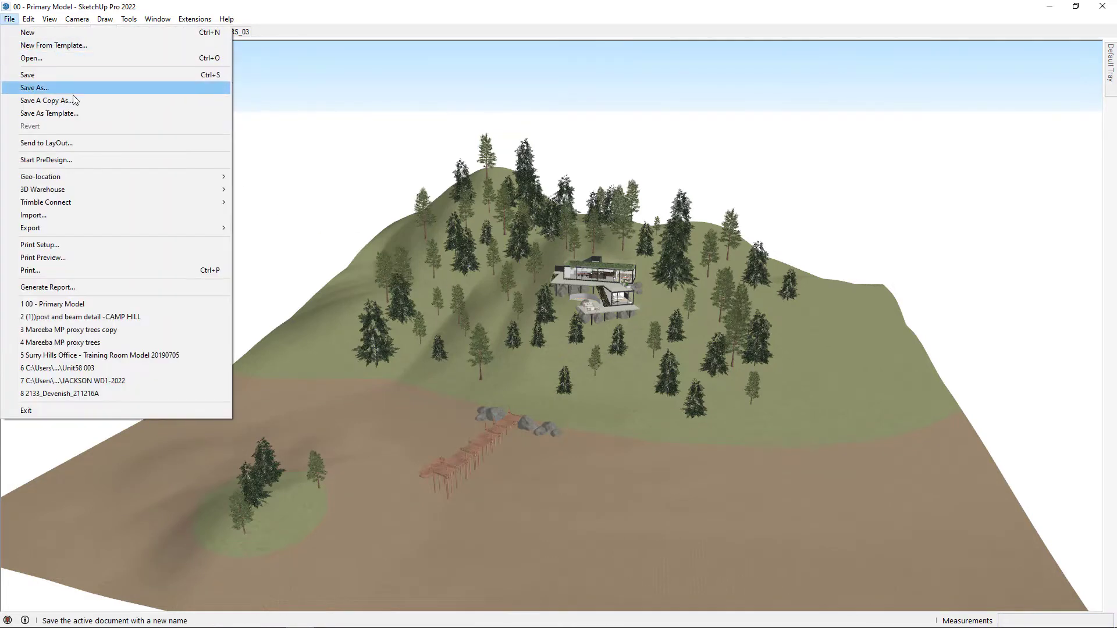
{"action": "mouse_move", "coordinate": [146, 205]}
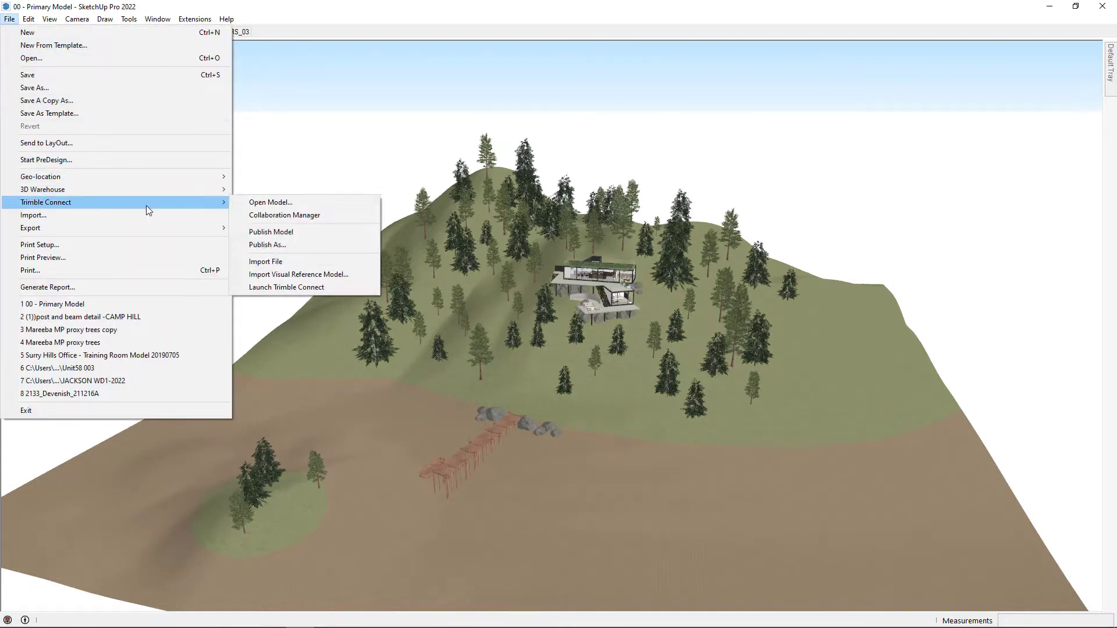
{"action": "left_click", "coordinate": [326, 232]}
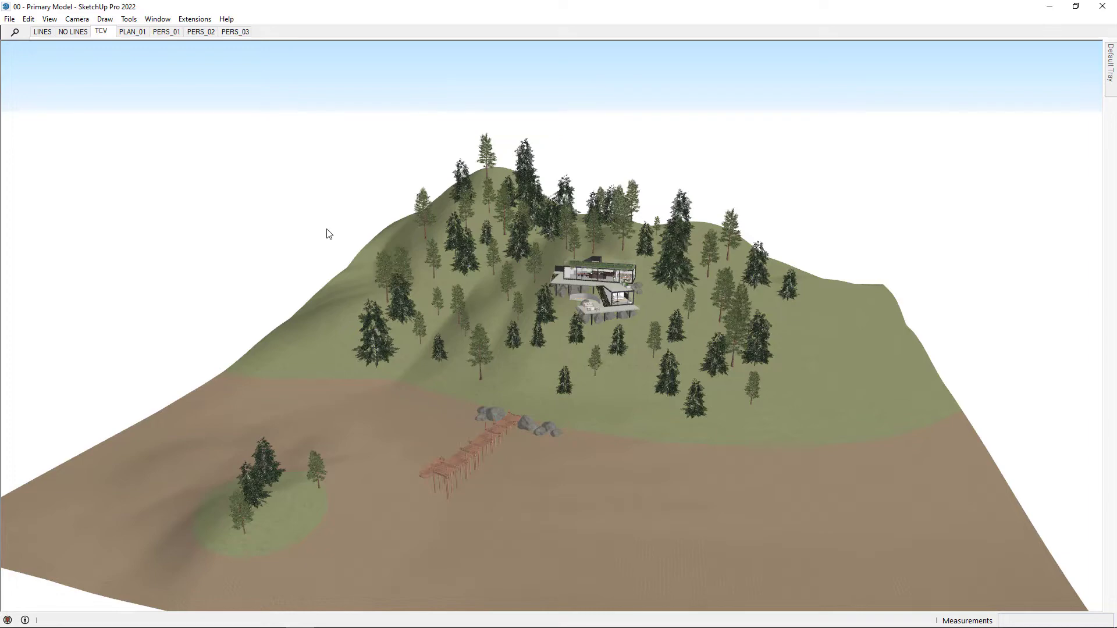
{"action": "key", "text": "alt+Tab"}
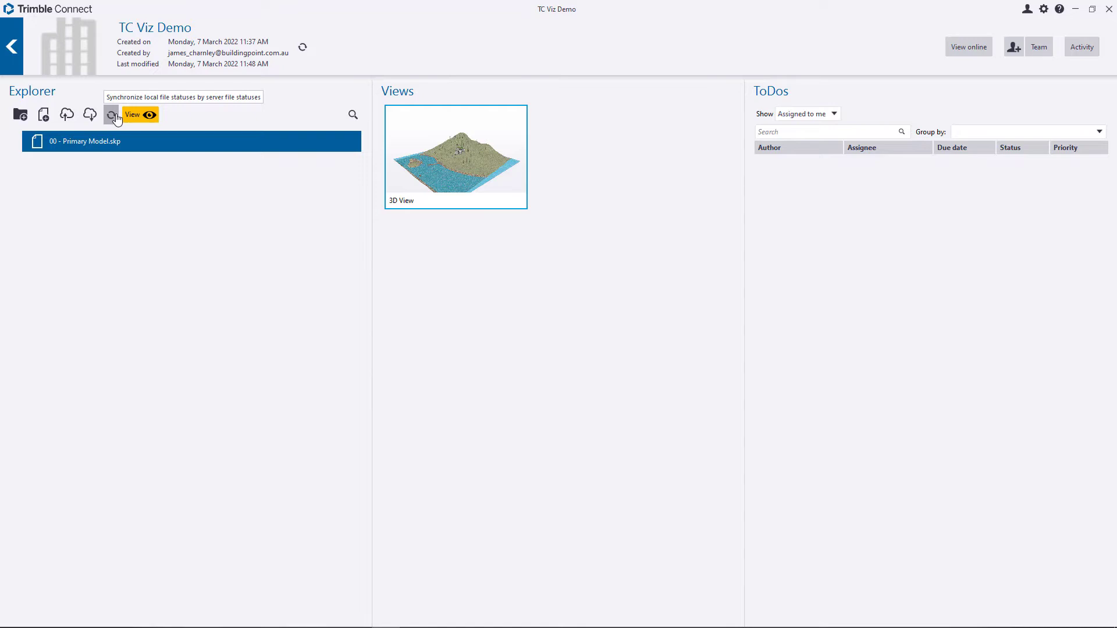
Download the new version of 00 - Primary Model.skp from the server and open it in the 3D viewer
{"action": "left_click", "coordinate": [116, 117]}
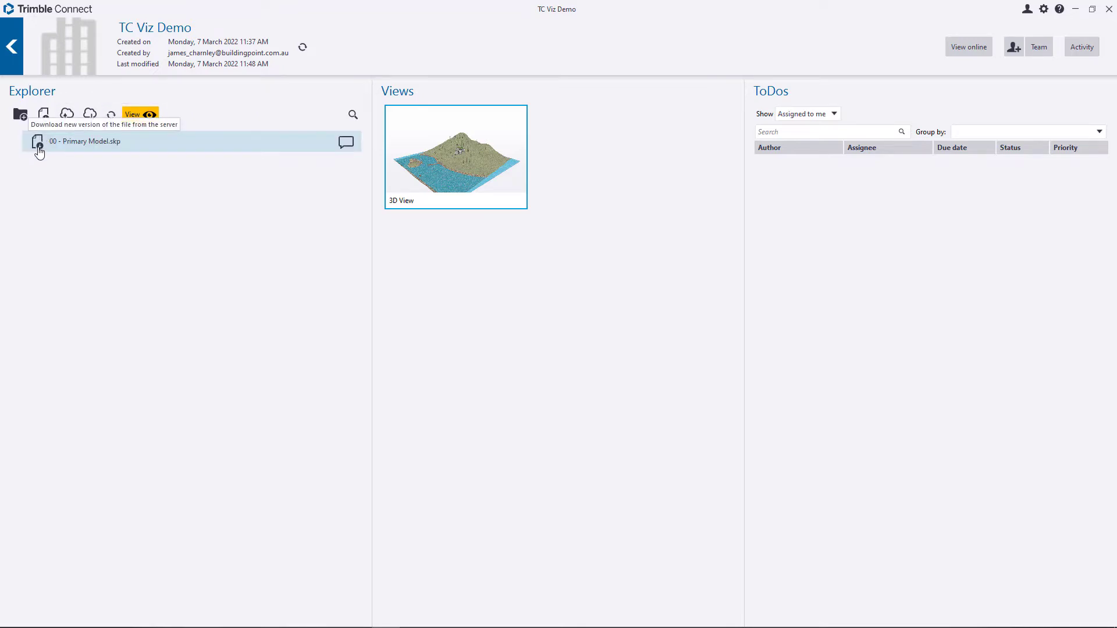
{"action": "left_click", "coordinate": [38, 148]}
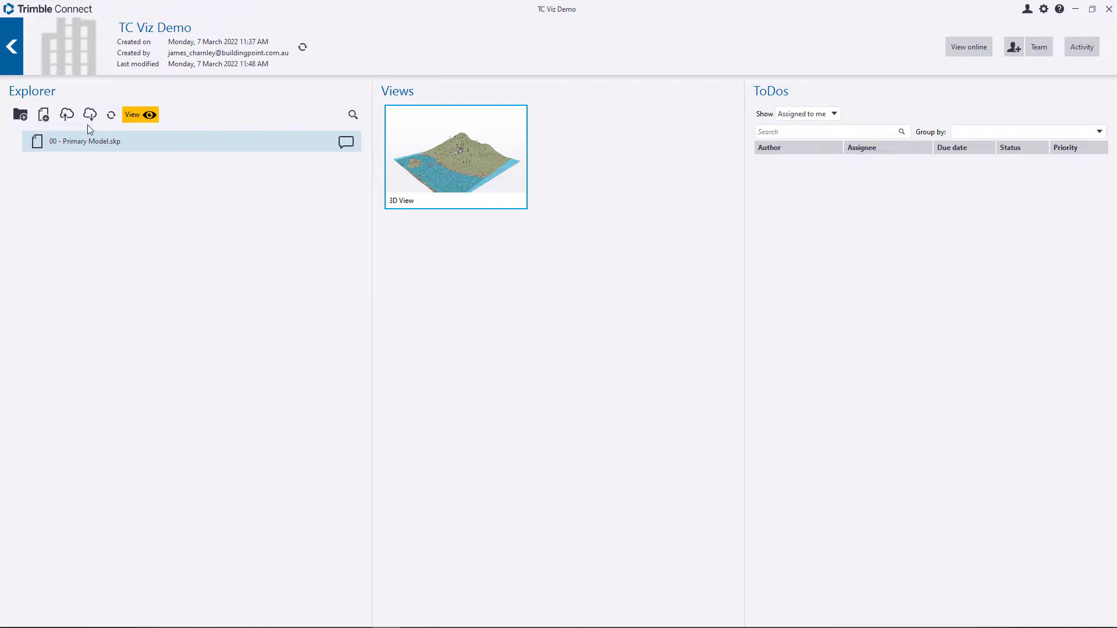
{"action": "left_click", "coordinate": [141, 116]}
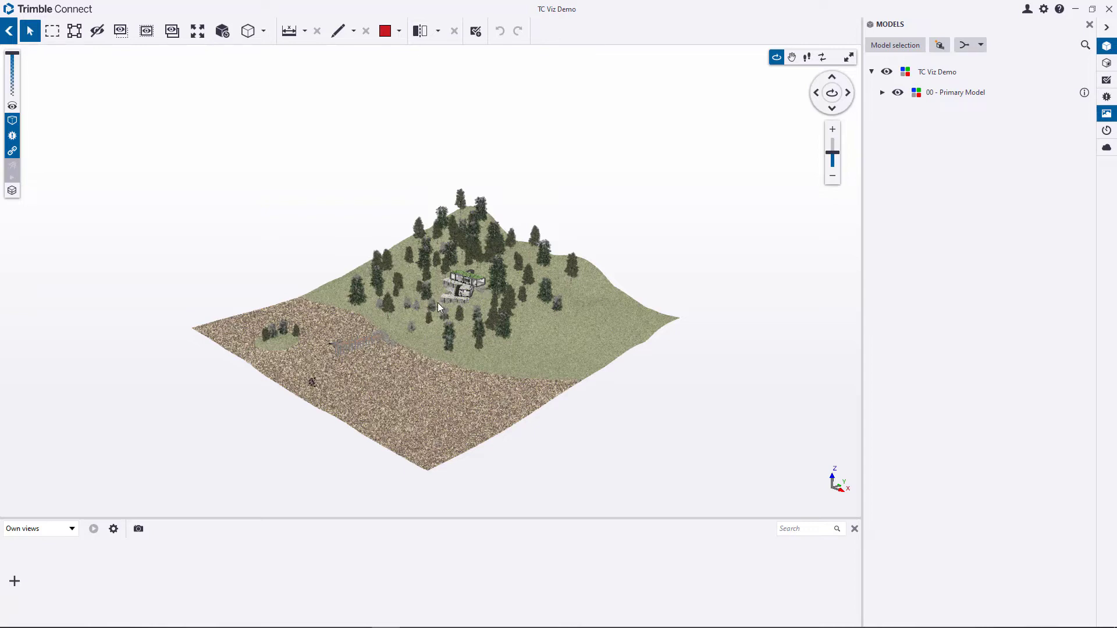
Launch the updated site model in Trimble Connect Visualizer and maximize the visualizer window
{"action": "left_click_drag", "start_coordinate": [437, 304], "coordinate": [479, 308]}
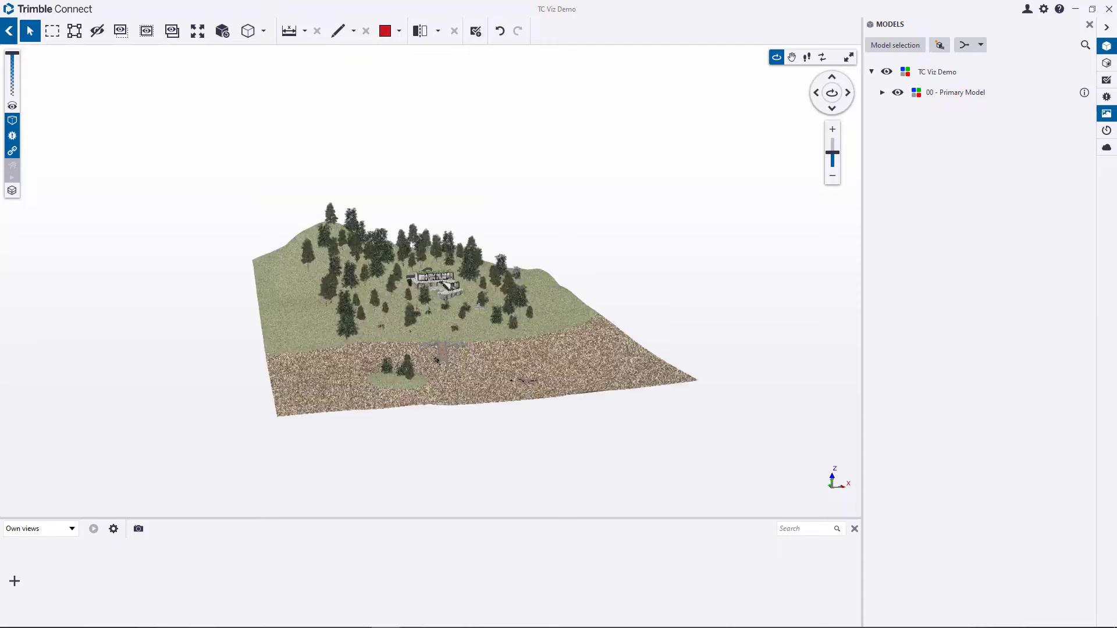
{"action": "scroll", "coordinate": [457, 312], "scroll_direction": "up", "scroll_amount": 5}
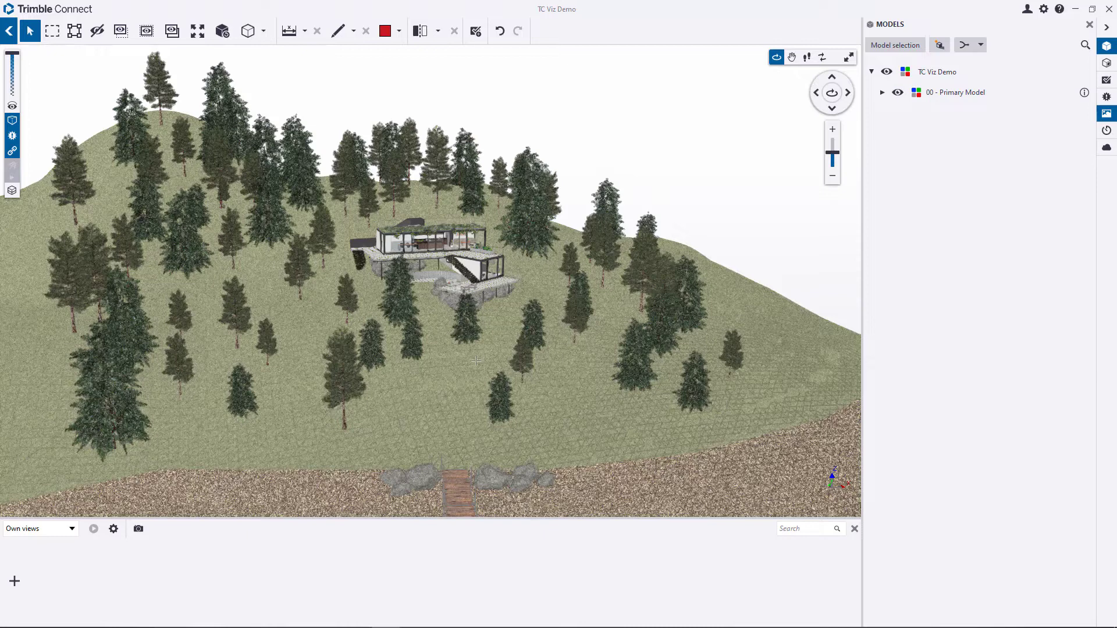
{"action": "left_click", "coordinate": [938, 46]}
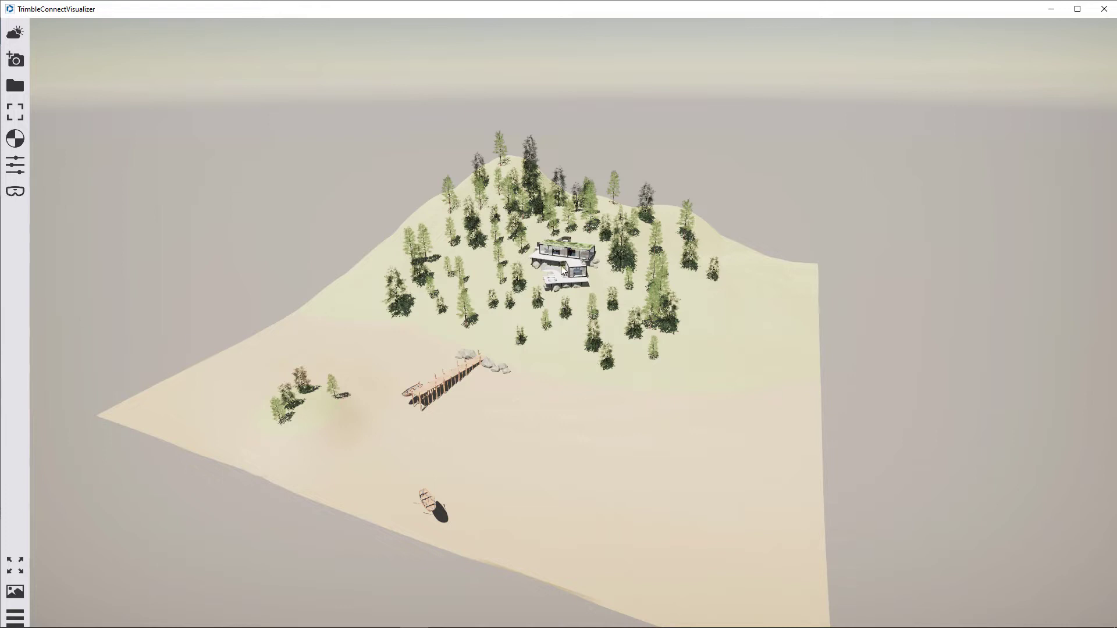
{"action": "left_click", "coordinate": [1077, 9]}
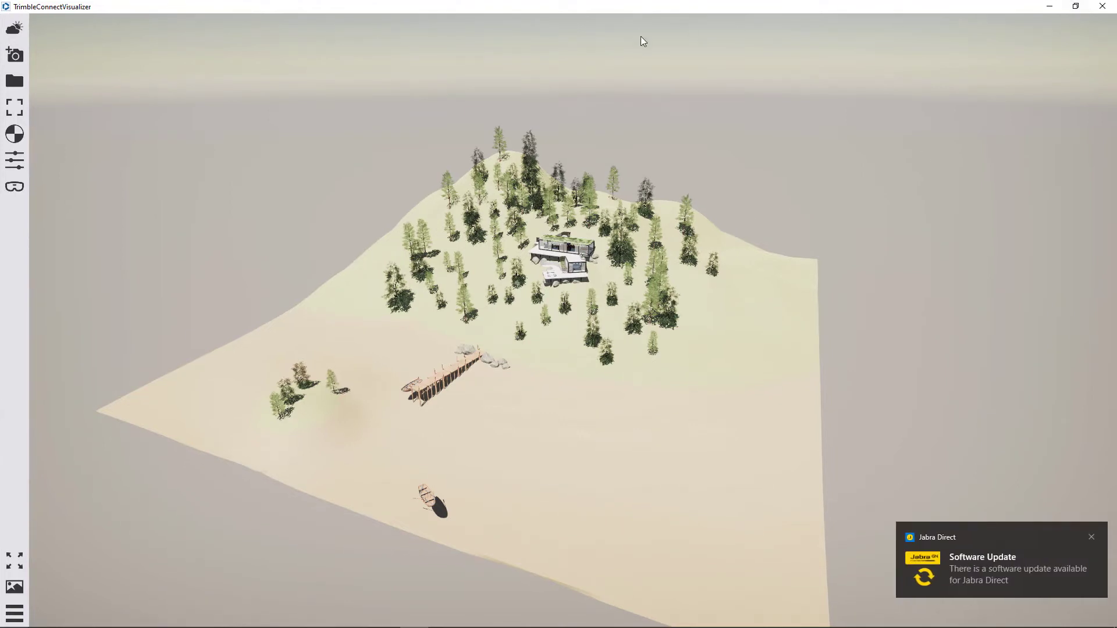
Try the full-screen display and return the visualizer to a maximized window
{"action": "left_click", "coordinate": [17, 108]}
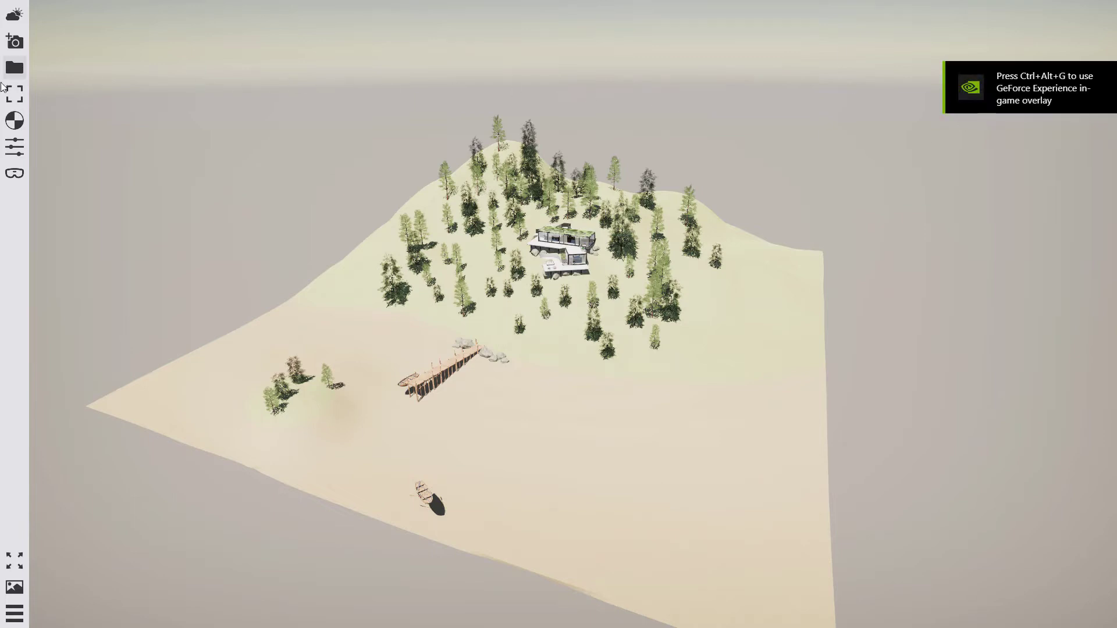
{"action": "left_click", "coordinate": [17, 100]}
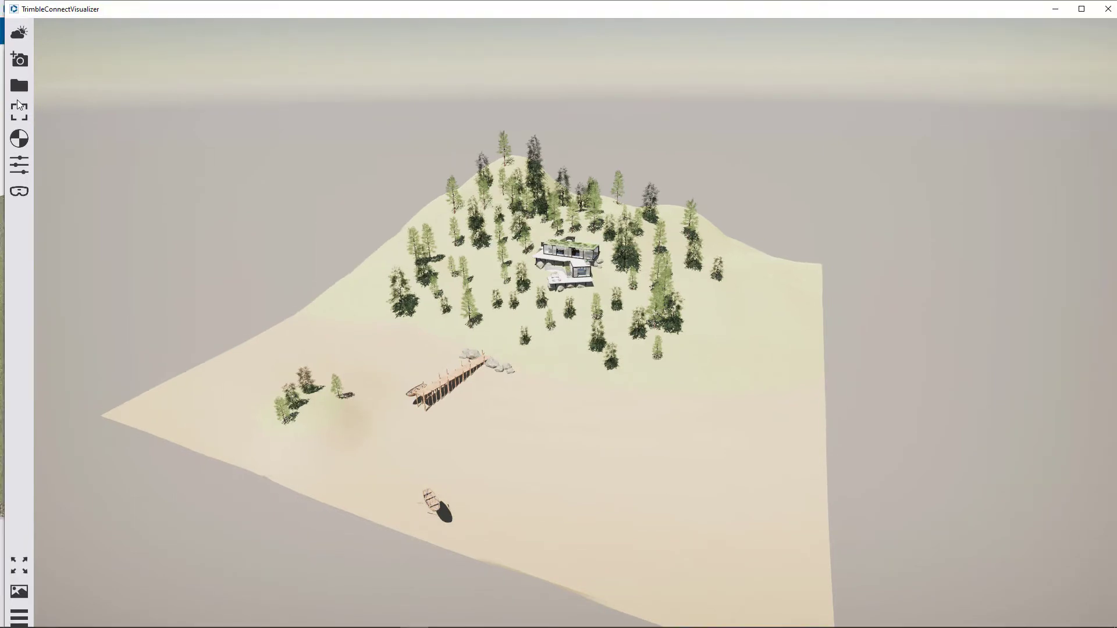
{"action": "left_click", "coordinate": [1081, 9]}
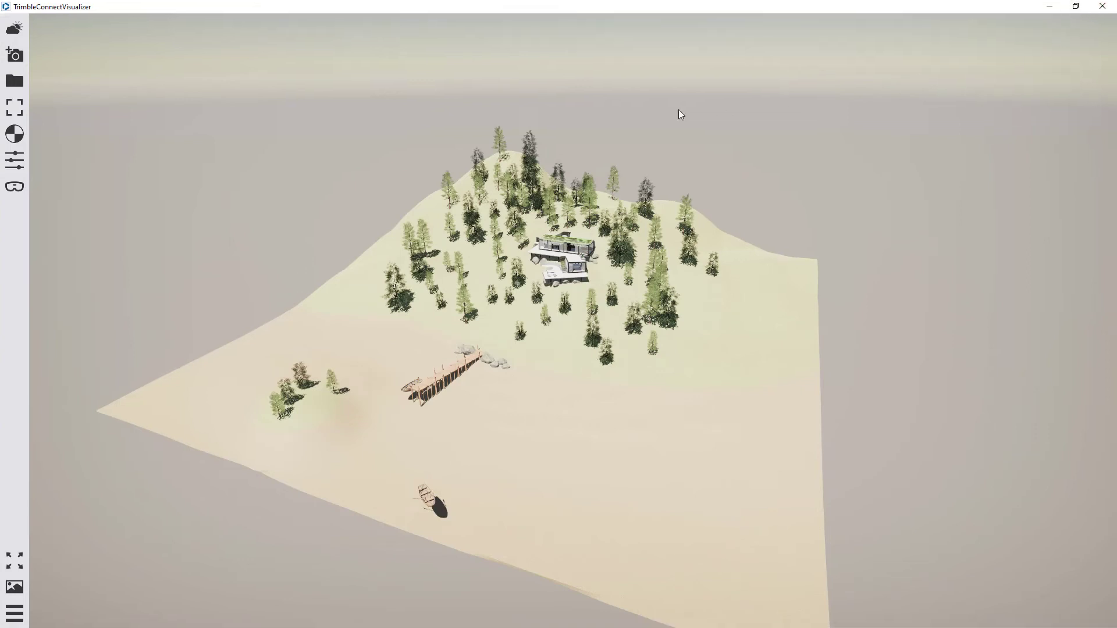
Open the environment settings and compare the plain grey sky with the sunny sky, keeping the sunny one
{"action": "left_click", "coordinate": [15, 29]}
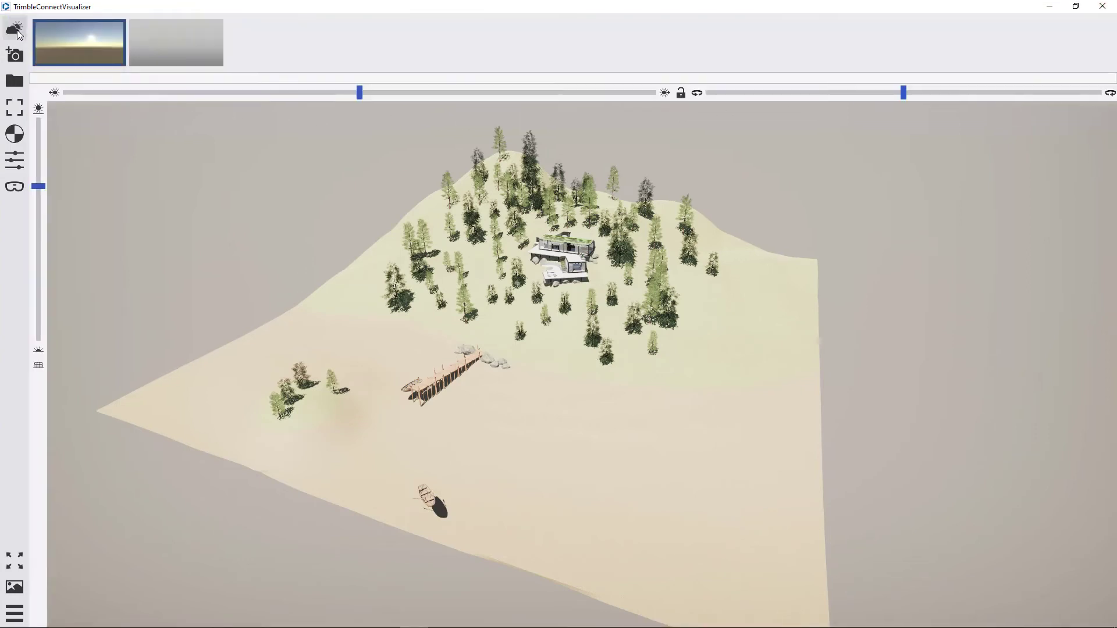
{"action": "left_click", "coordinate": [183, 48]}
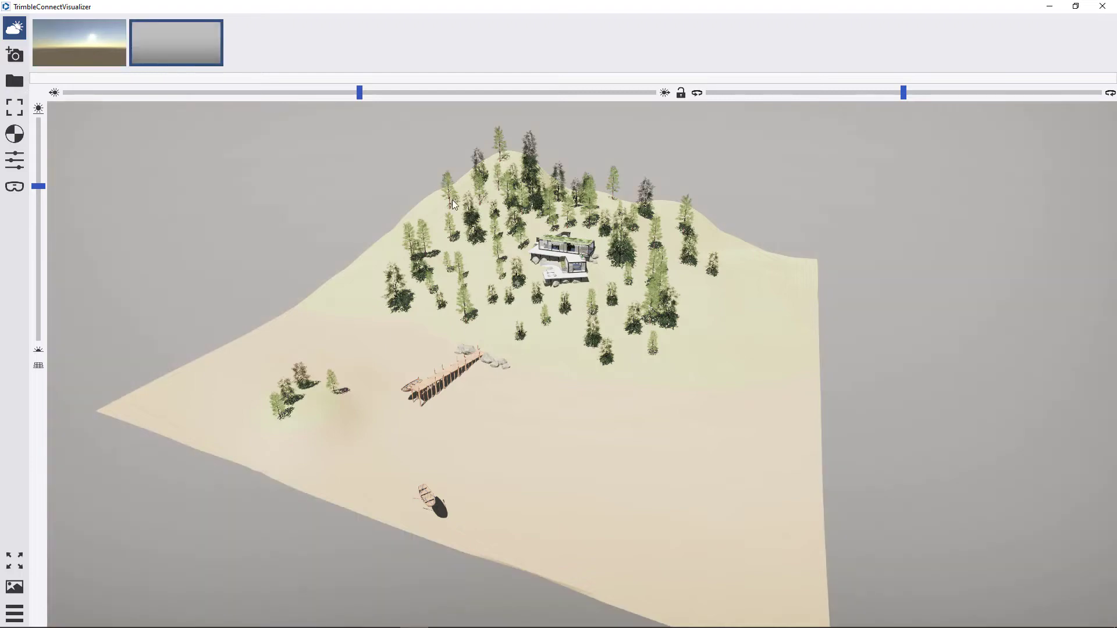
{"action": "right_click_drag", "start_coordinate": [557, 233], "coordinate": [553, 357]}
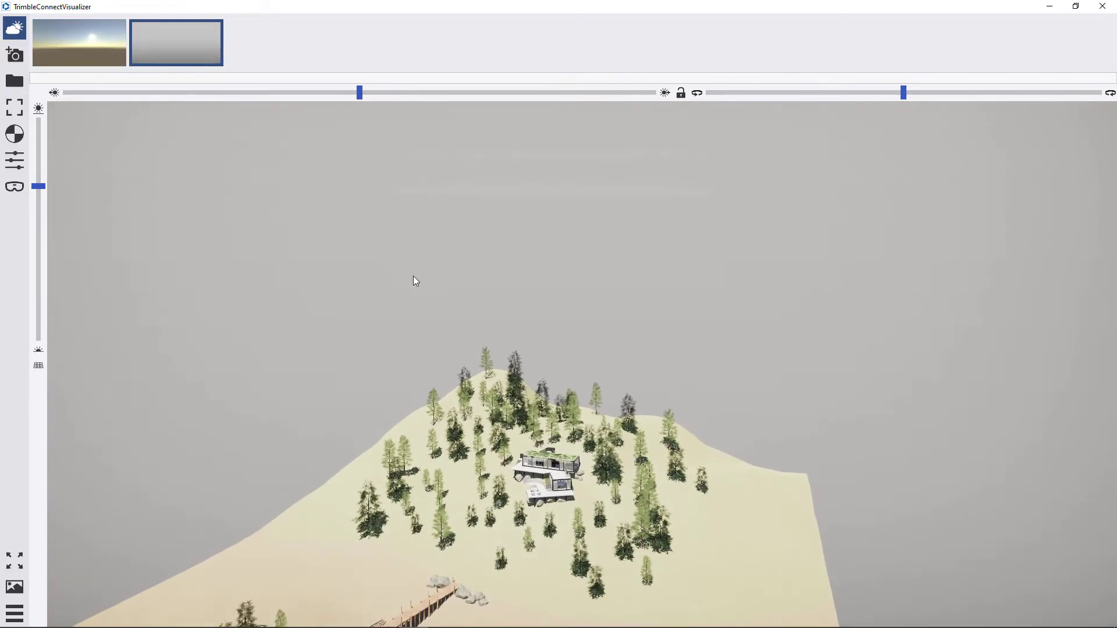
{"action": "left_click", "coordinate": [81, 35]}
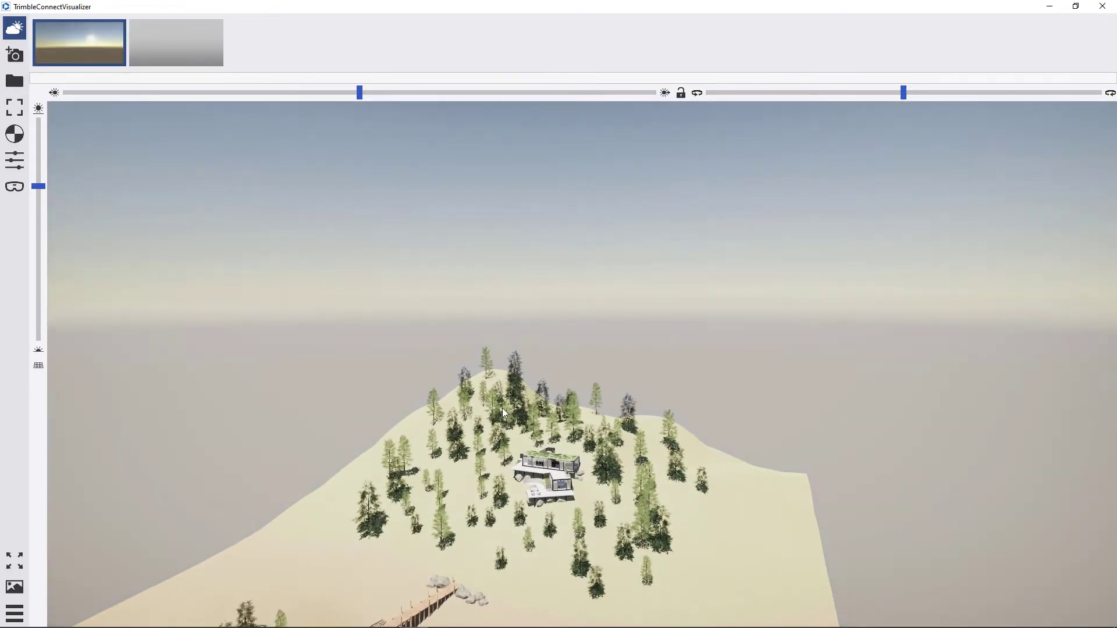
Rotate the sun direction and lower the sun to cast long tree shadows across the hillside
{"action": "left_click_drag", "start_coordinate": [589, 448], "coordinate": [603, 415]}
{"action": "left_click_drag", "start_coordinate": [352, 96], "coordinate": [241, 101]}
{"action": "scroll", "coordinate": [571, 491], "scroll_direction": "up", "scroll_amount": 5}
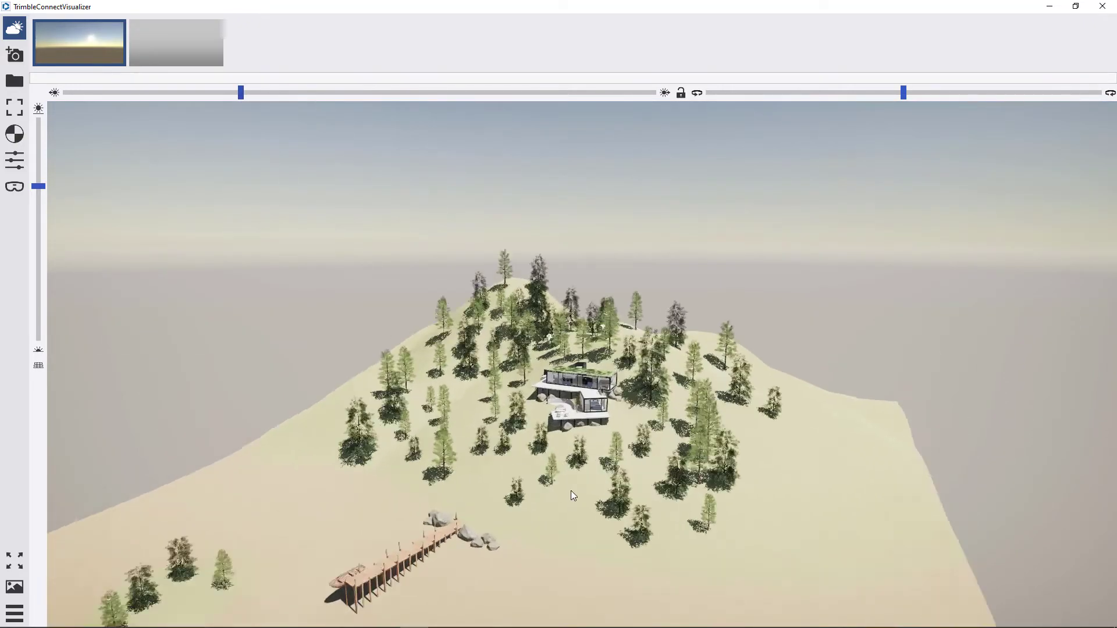
{"action": "left_click_drag", "start_coordinate": [38, 197], "coordinate": [37, 300]}
{"action": "left_click_drag", "start_coordinate": [244, 94], "coordinate": [280, 95]}
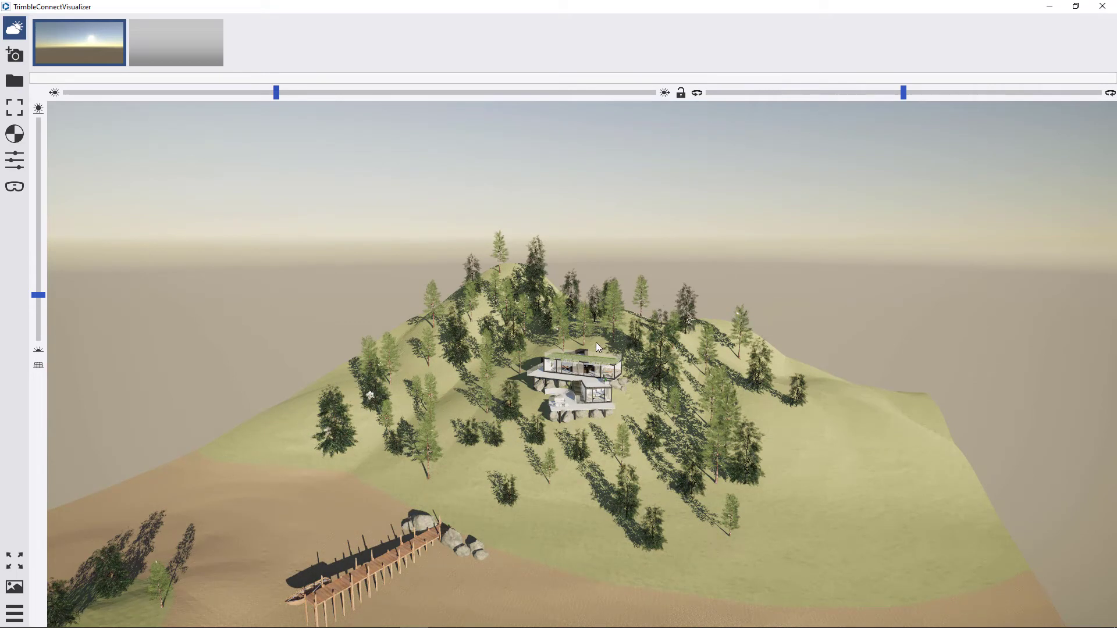
Turn on the water surface and raise its level to cover the lake bed around the jetty and small island
{"action": "left_click", "coordinate": [38, 367]}
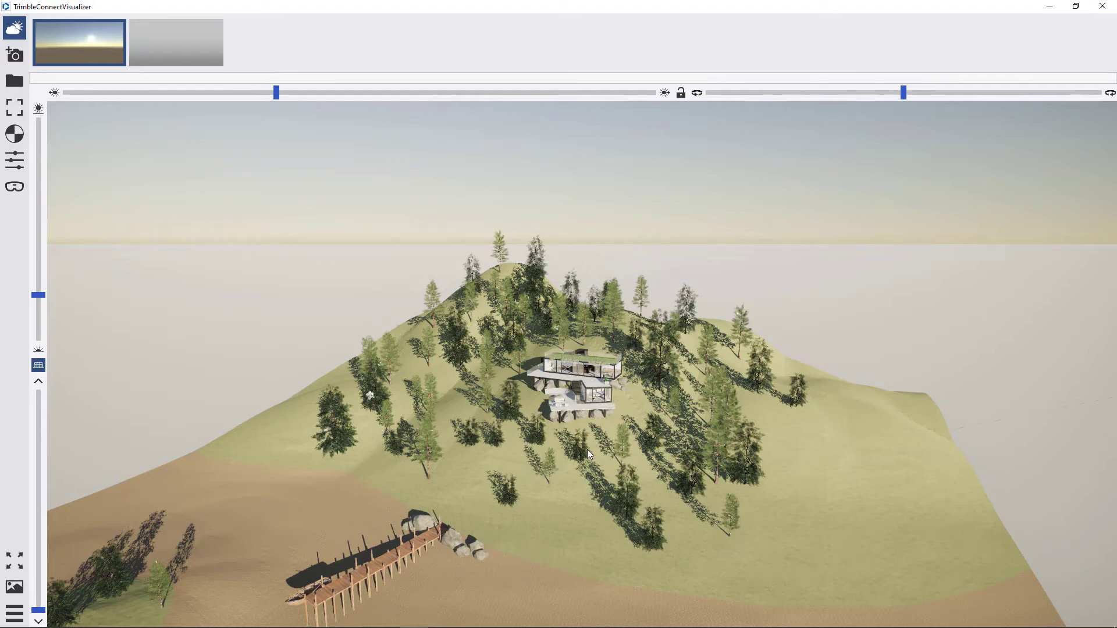
{"action": "left_click_drag", "start_coordinate": [585, 448], "coordinate": [606, 425]}
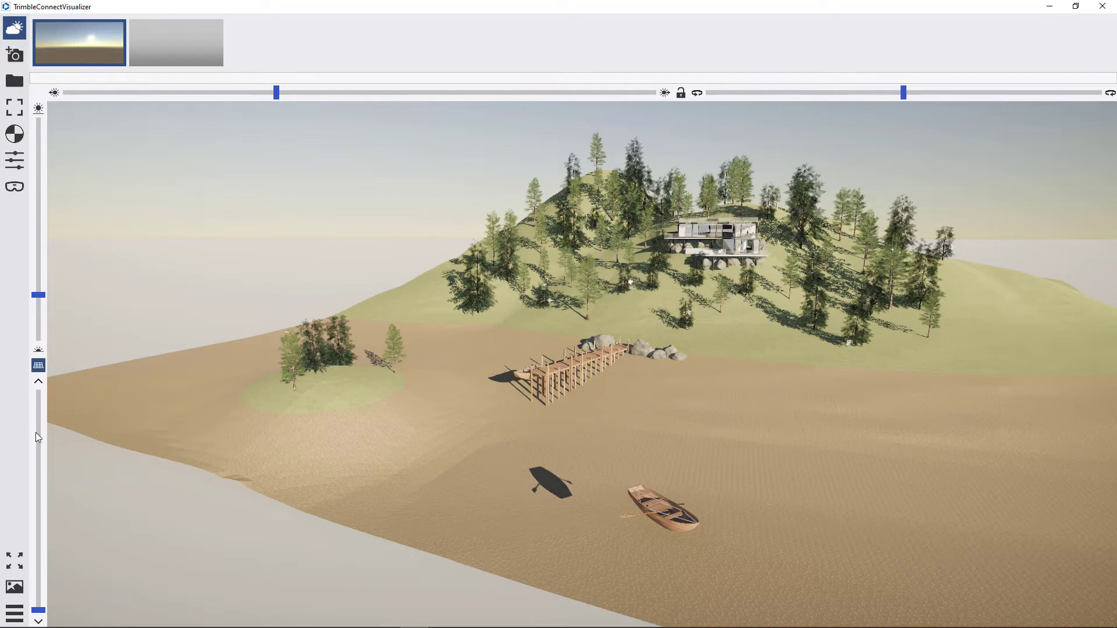
{"action": "left_click", "coordinate": [38, 368]}
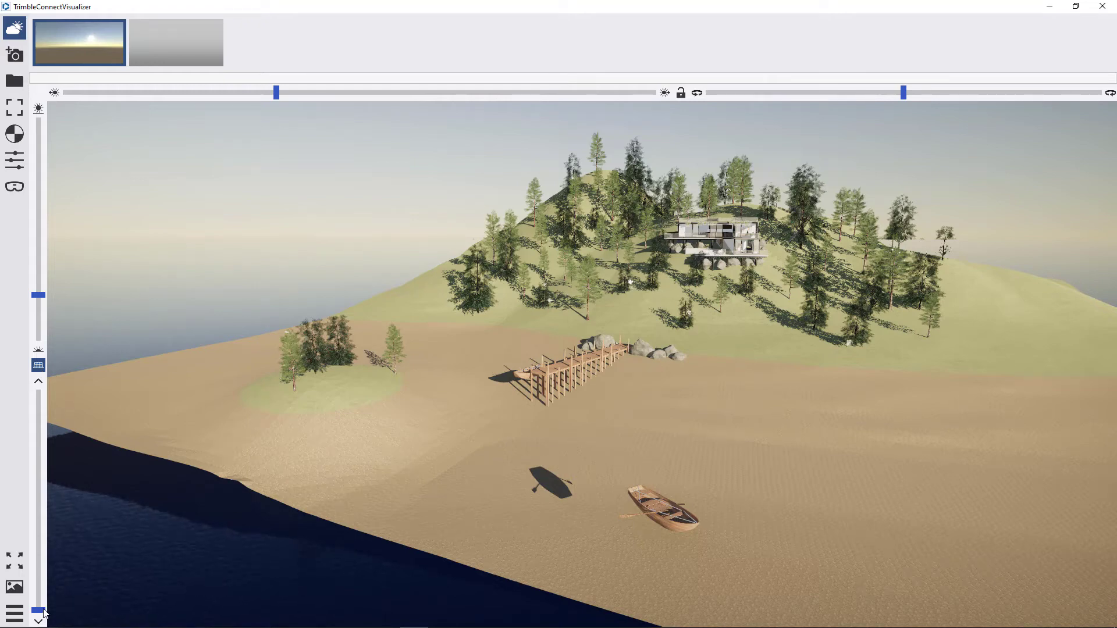
{"action": "left_click_drag", "start_coordinate": [43, 611], "coordinate": [42, 600]}
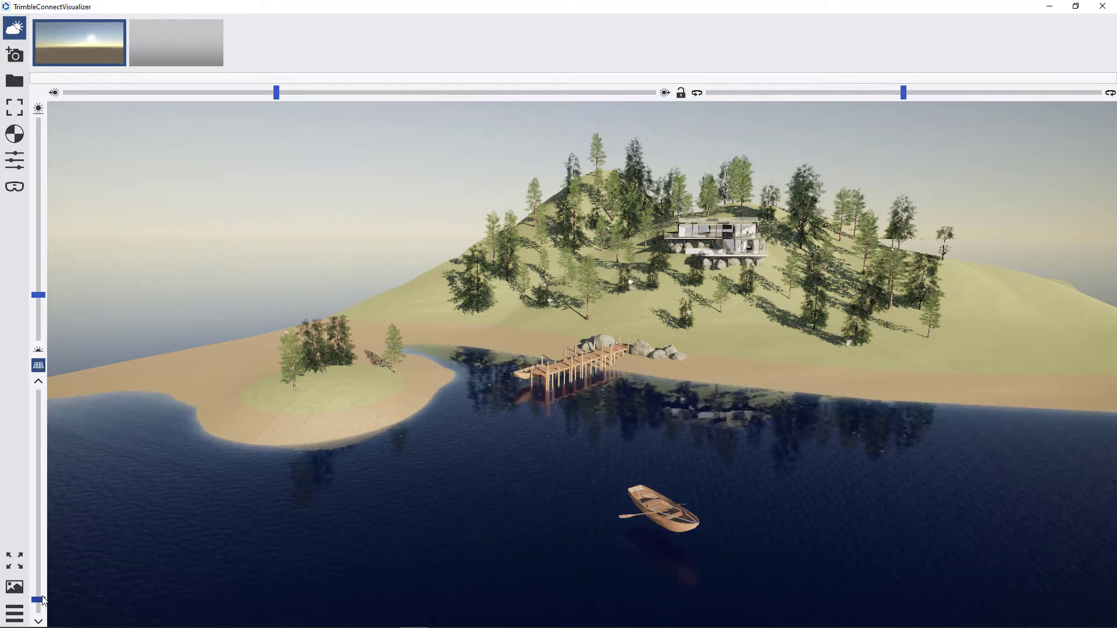
Fine-tune the water level at the moored rowboat and frame the jetty with the hillside house behind it
{"action": "double_click", "coordinate": [515, 380]}
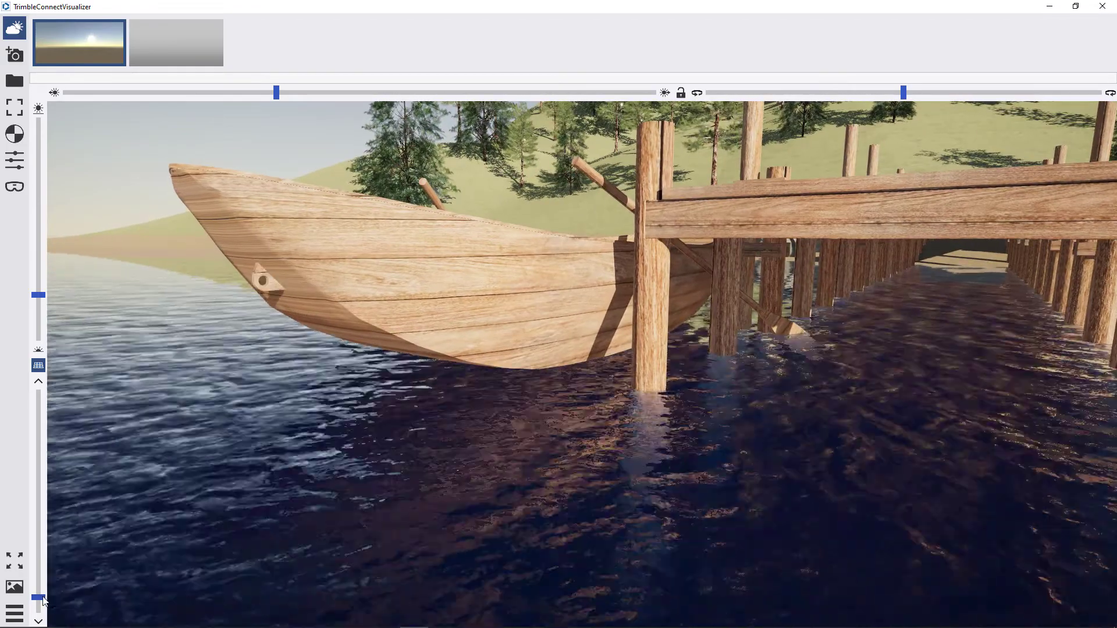
{"action": "left_click_drag", "start_coordinate": [43, 601], "coordinate": [43, 592]}
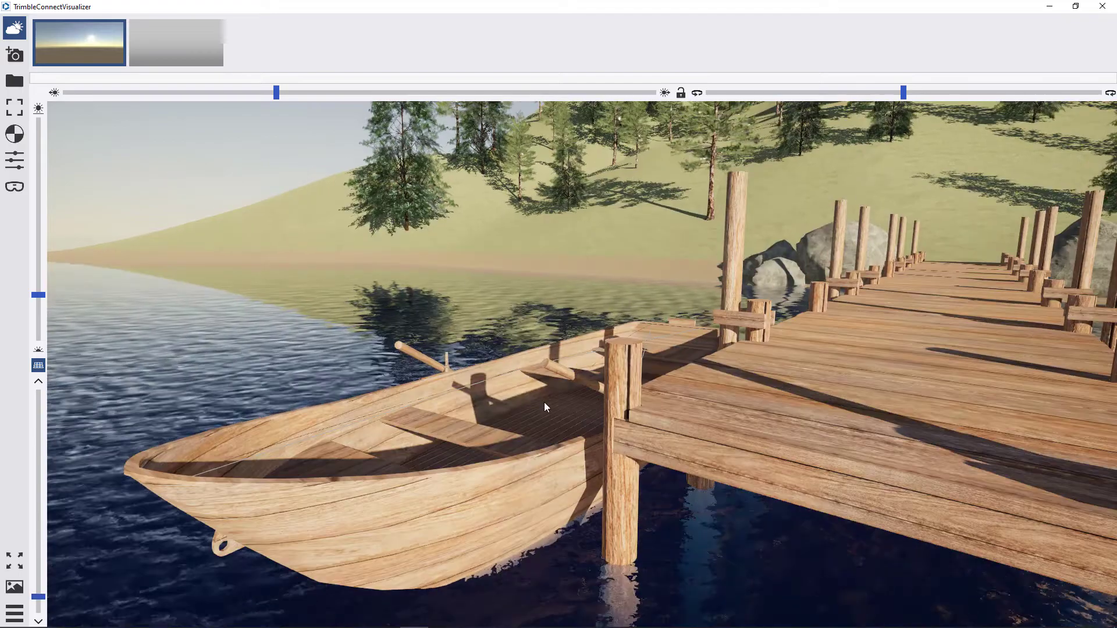
{"action": "scroll", "coordinate": [543, 403], "scroll_direction": "down", "scroll_amount": 5}
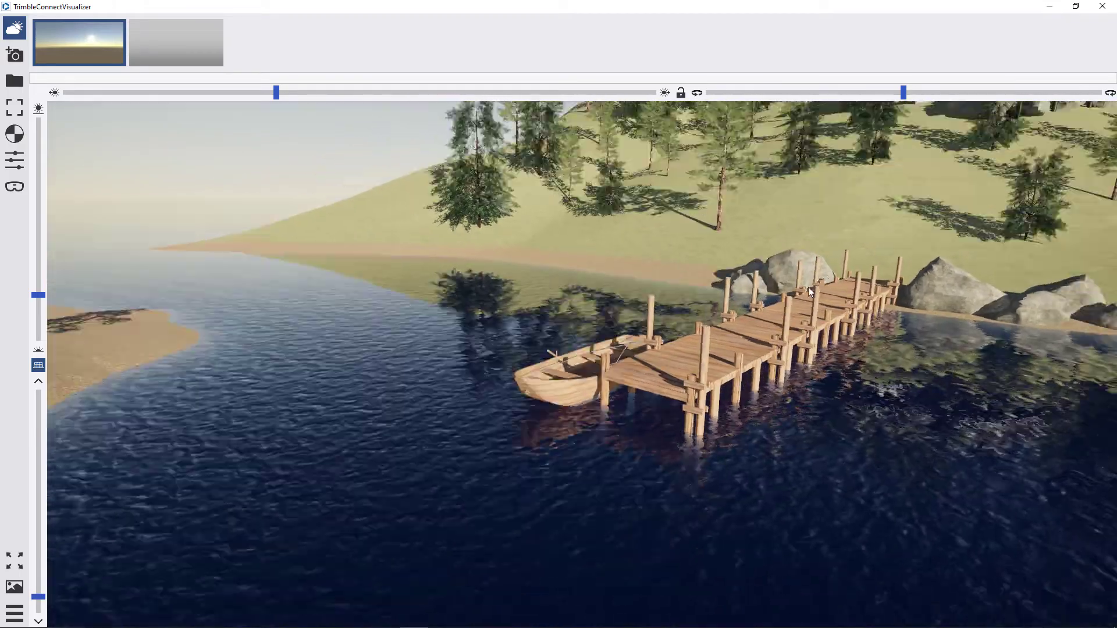
{"action": "scroll", "coordinate": [798, 293], "scroll_direction": "down", "scroll_amount": 5}
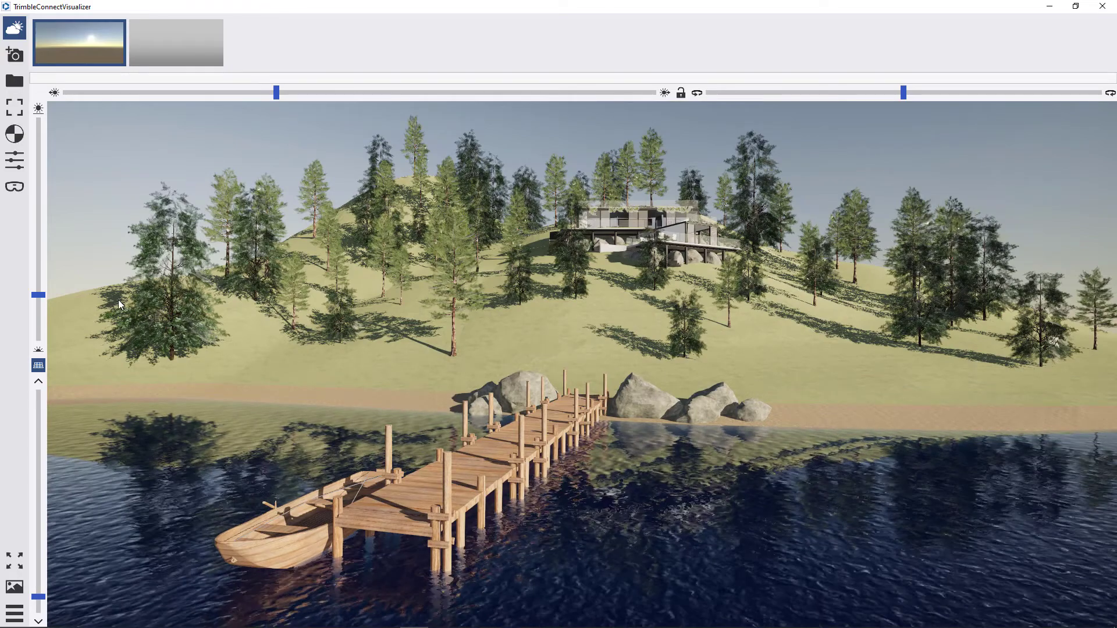
Close the environment settings and take a brief look at the material editor
{"action": "left_click", "coordinate": [16, 27]}
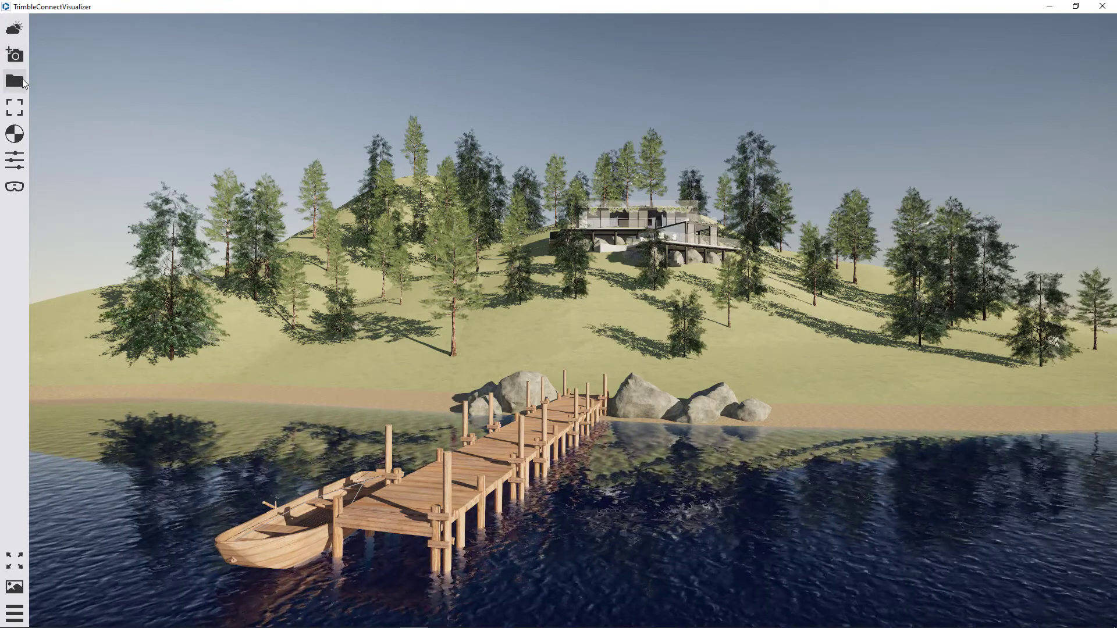
{"action": "left_click", "coordinate": [15, 135]}
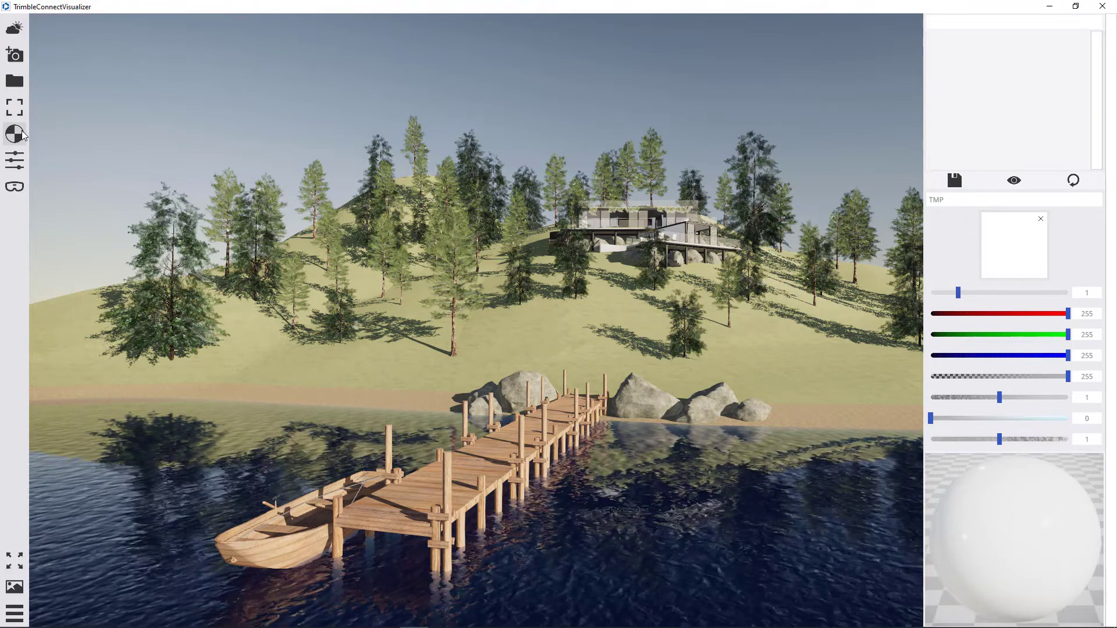
{"action": "left_click", "coordinate": [23, 136]}
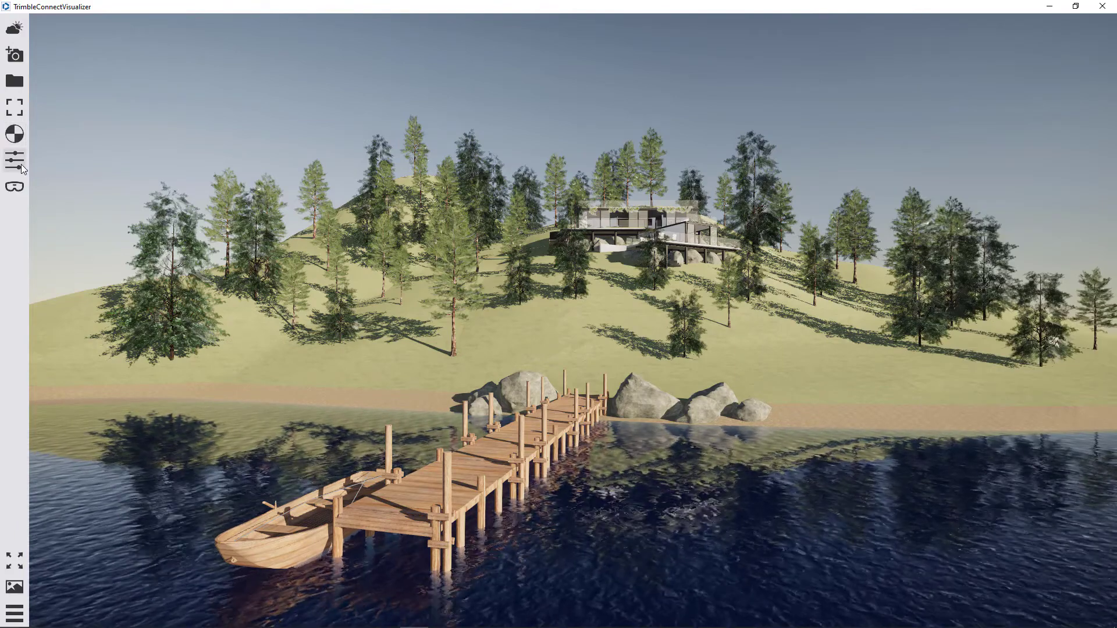
Open the rendering settings and, at the kitchen sink, try Ambient Occlusion Intensity values of 0.45 and 1.172, settling on 0.3
{"action": "left_click", "coordinate": [21, 165]}
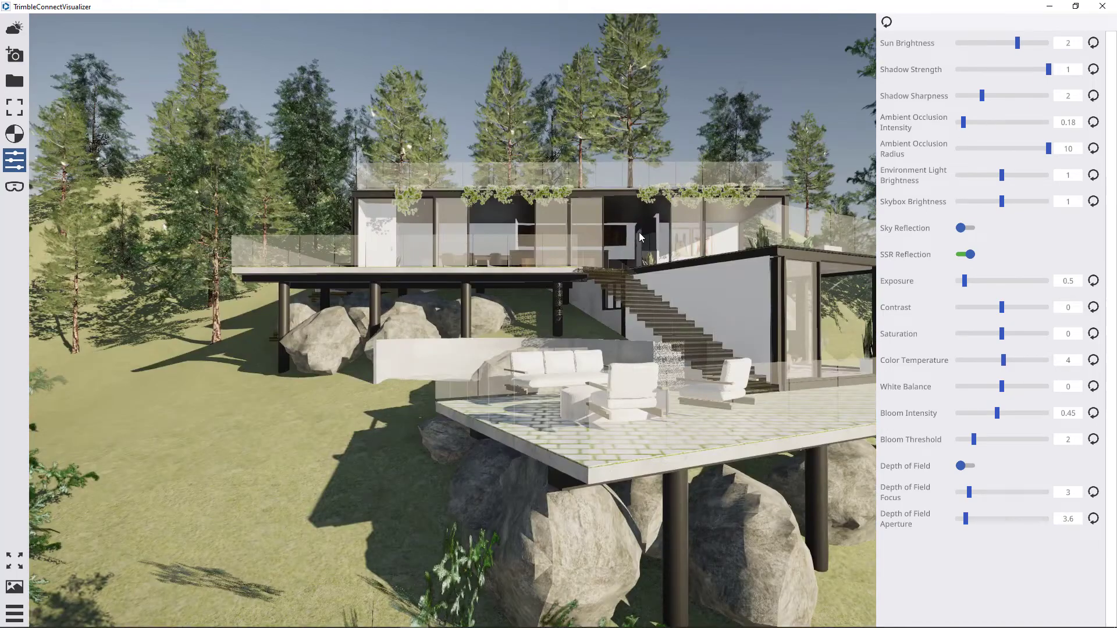
{"action": "scroll", "coordinate": [632, 244], "scroll_direction": "up", "scroll_amount": 5}
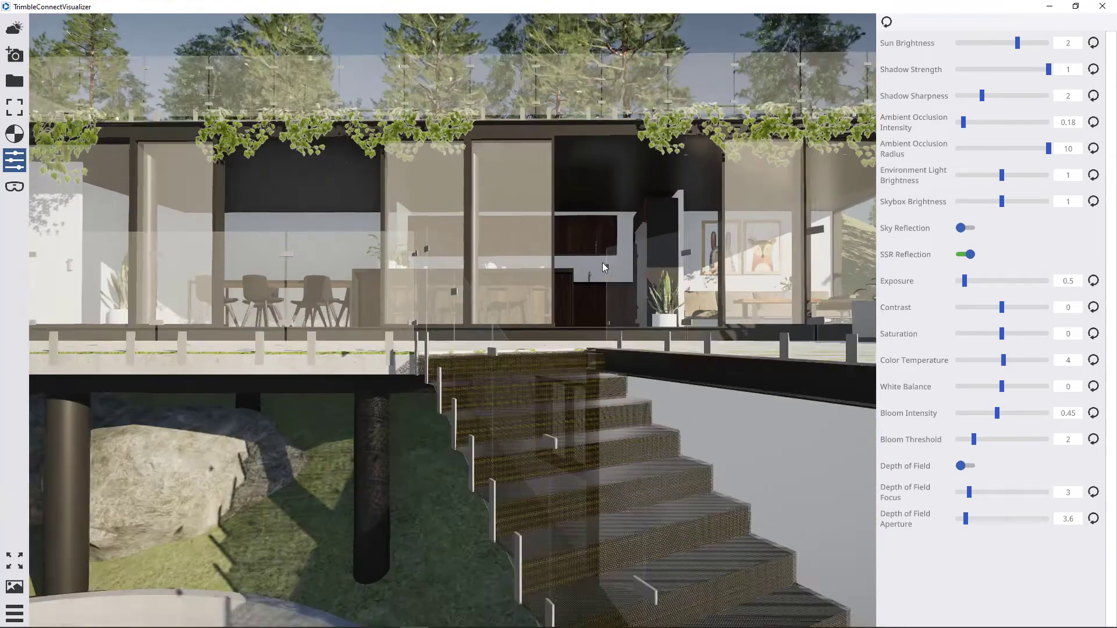
{"action": "scroll", "coordinate": [603, 263], "scroll_direction": "up", "scroll_amount": 10}
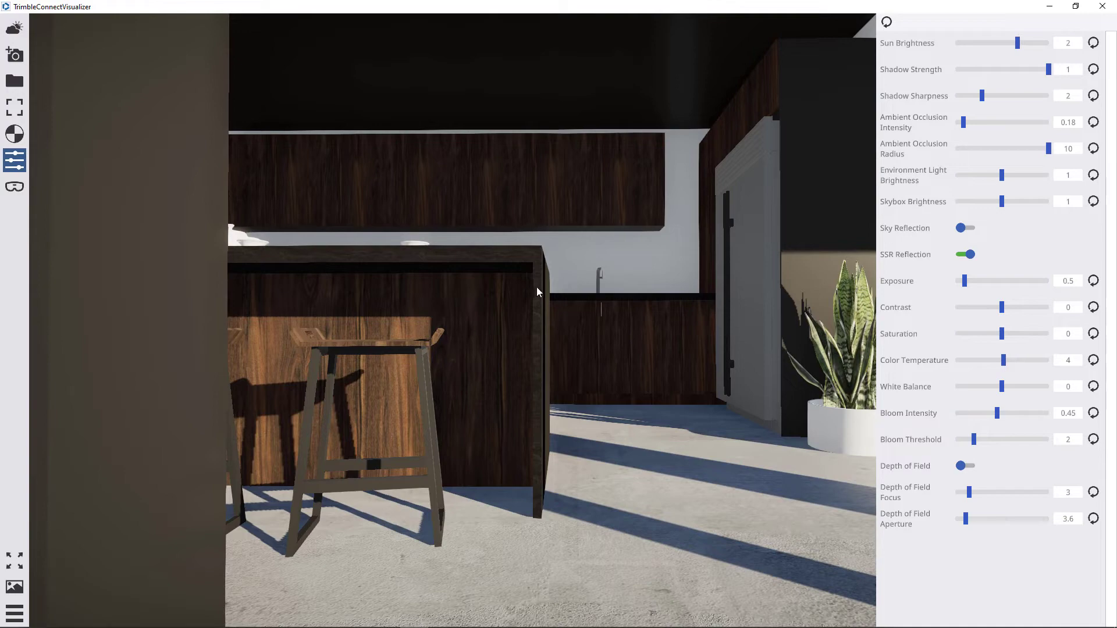
{"action": "scroll", "coordinate": [536, 221], "scroll_direction": "up", "scroll_amount": 8}
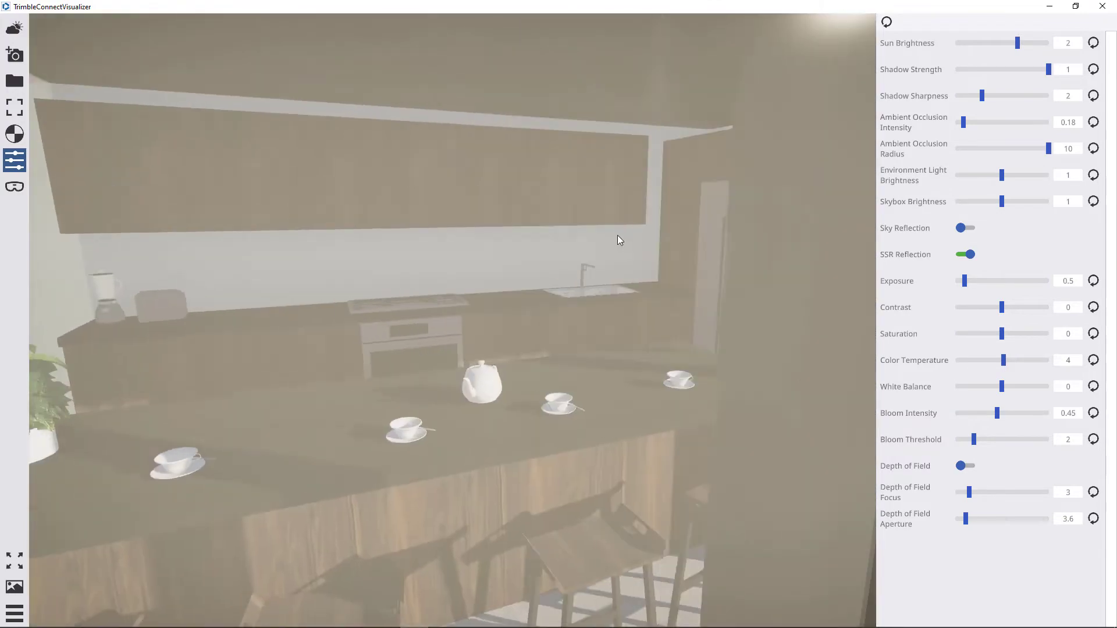
{"action": "scroll", "coordinate": [639, 198], "scroll_direction": "up", "scroll_amount": 10}
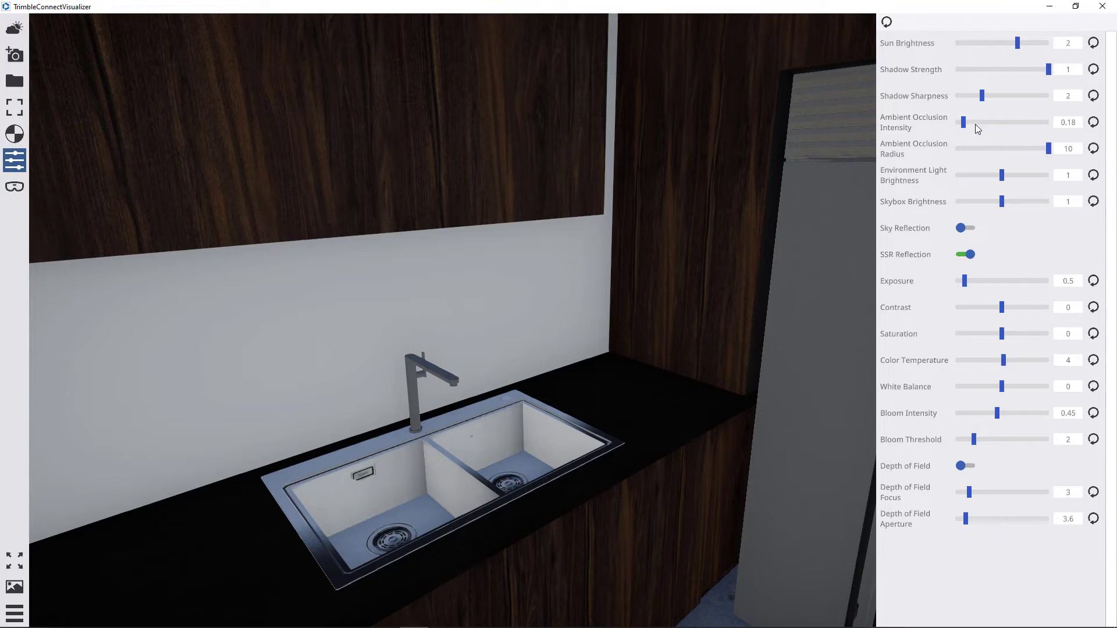
{"action": "left_click", "coordinate": [977, 123]}
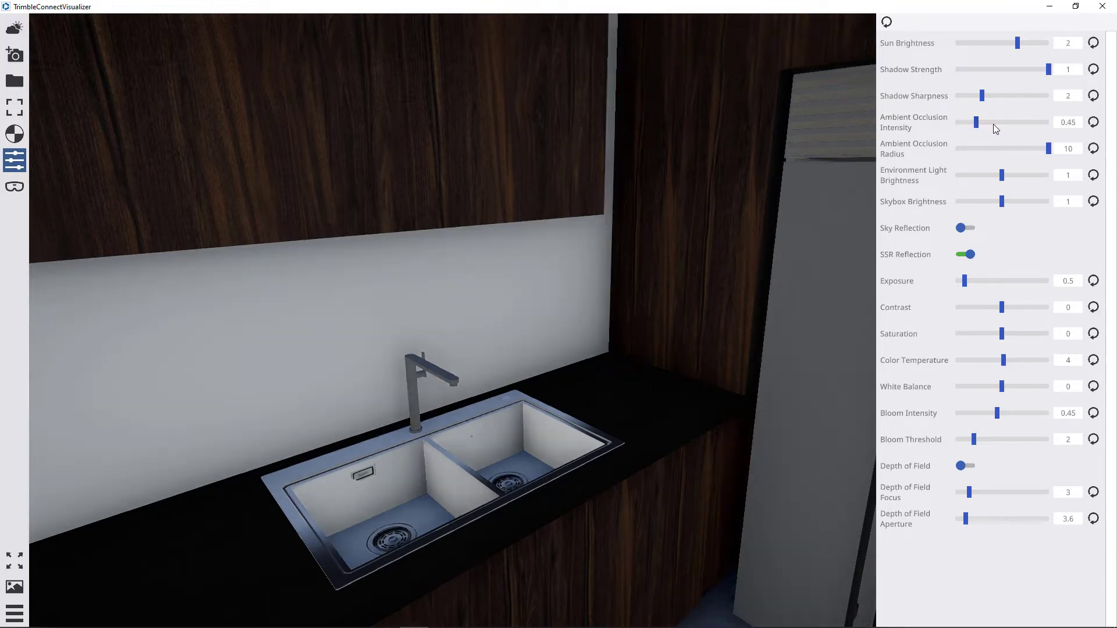
{"action": "left_click", "coordinate": [993, 123]}
{"action": "left_click", "coordinate": [1009, 123]}
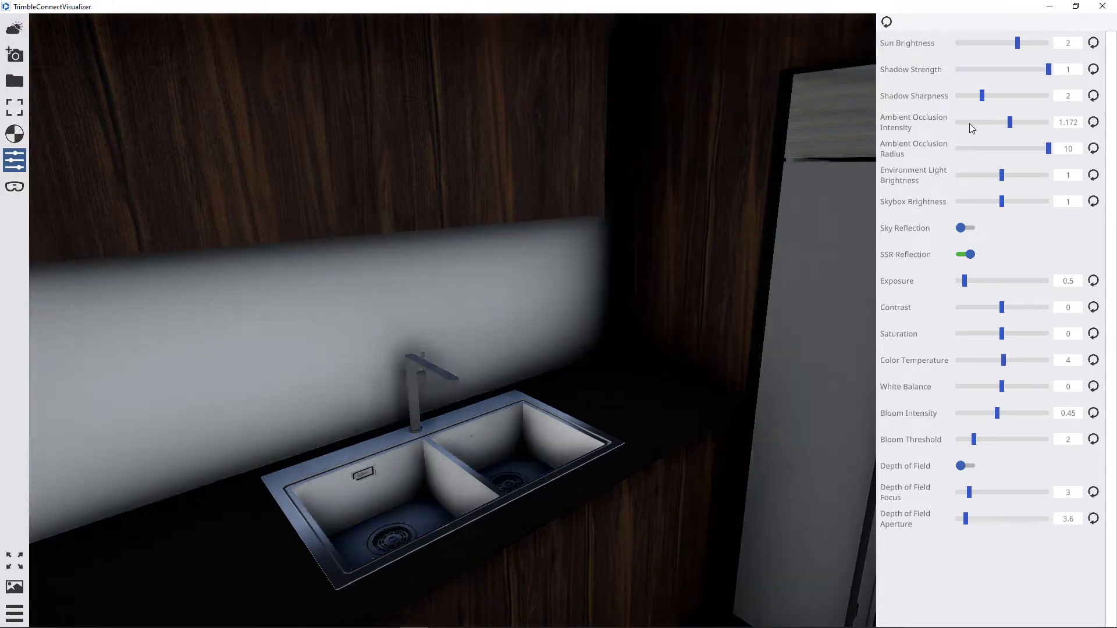
{"action": "left_click", "coordinate": [970, 123]}
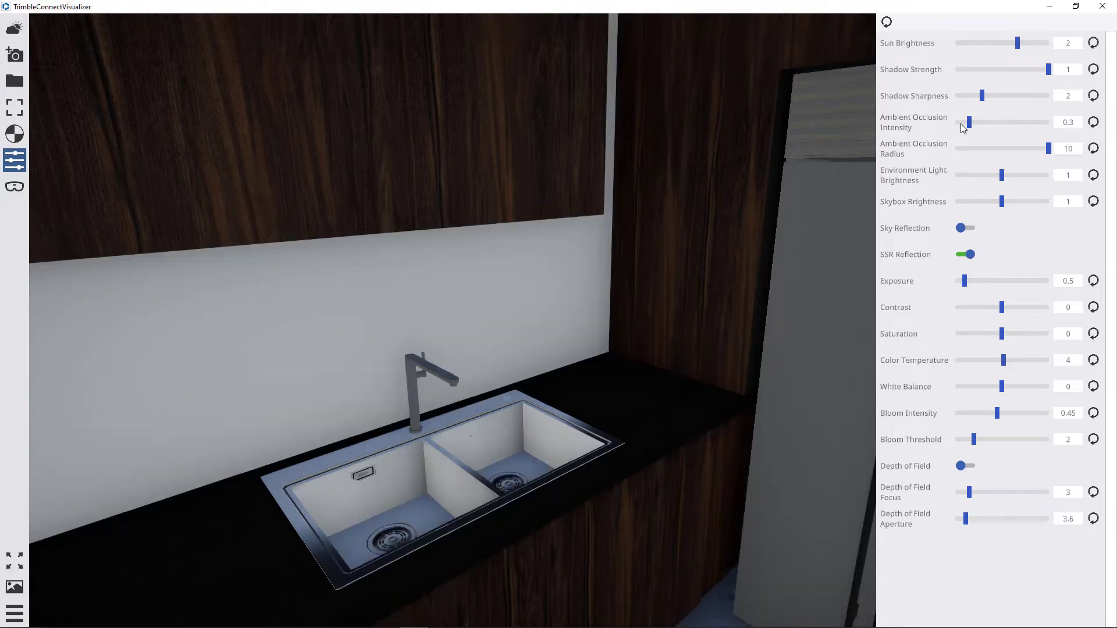
Reset Ambient Occlusion Intensity, and on the terrace try an Environment Light Brightness of 1.582 before resetting it as well
{"action": "left_click", "coordinate": [1094, 122]}
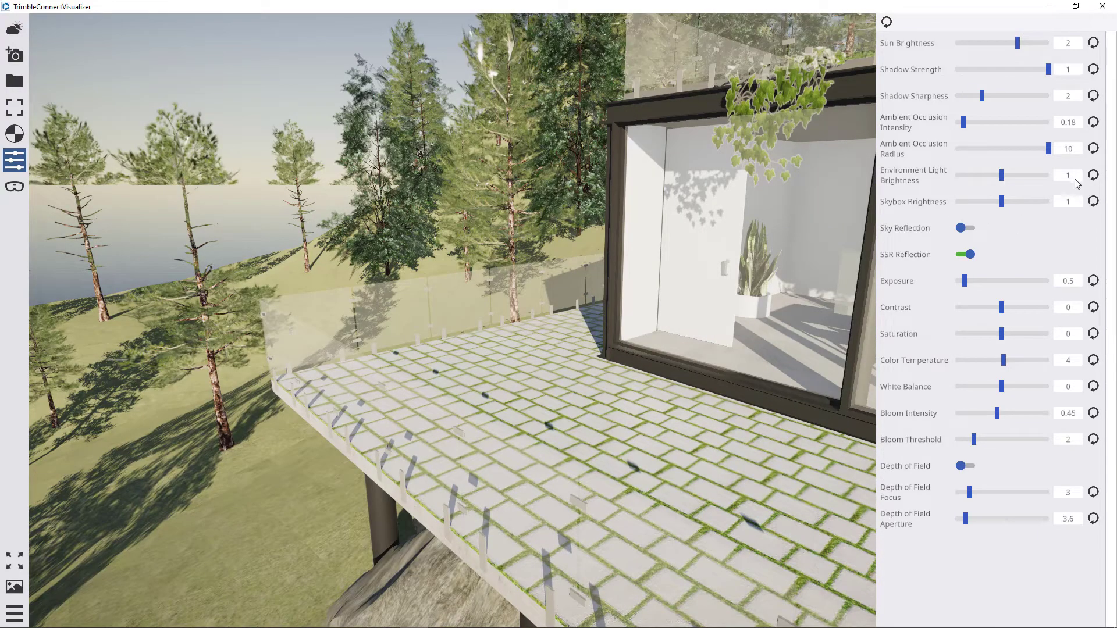
{"action": "left_click", "coordinate": [1028, 176]}
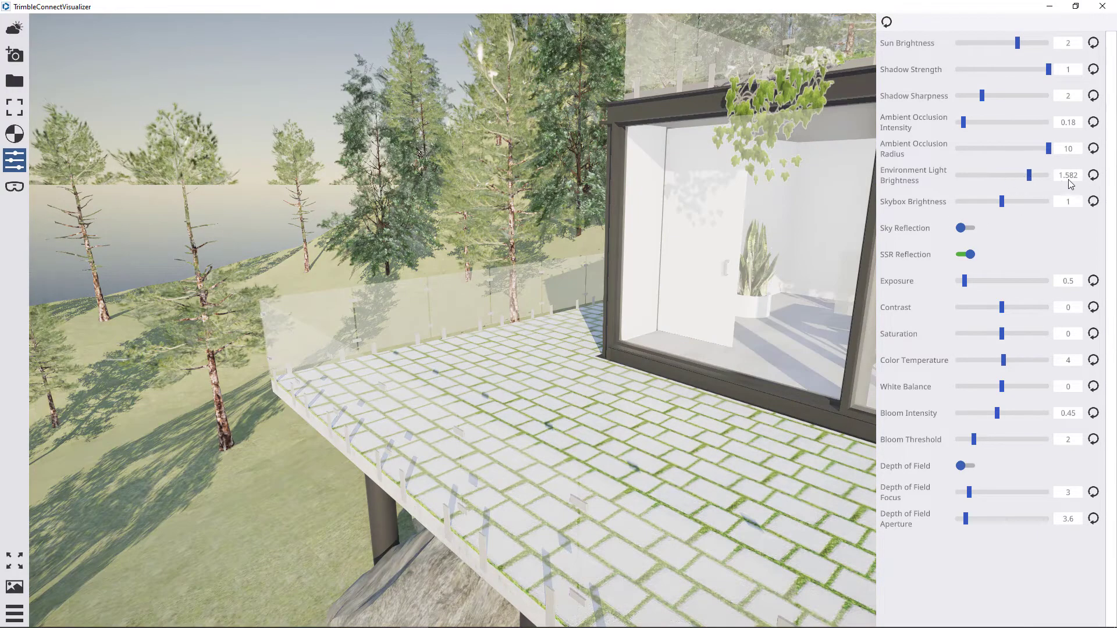
{"action": "left_click", "coordinate": [1092, 176]}
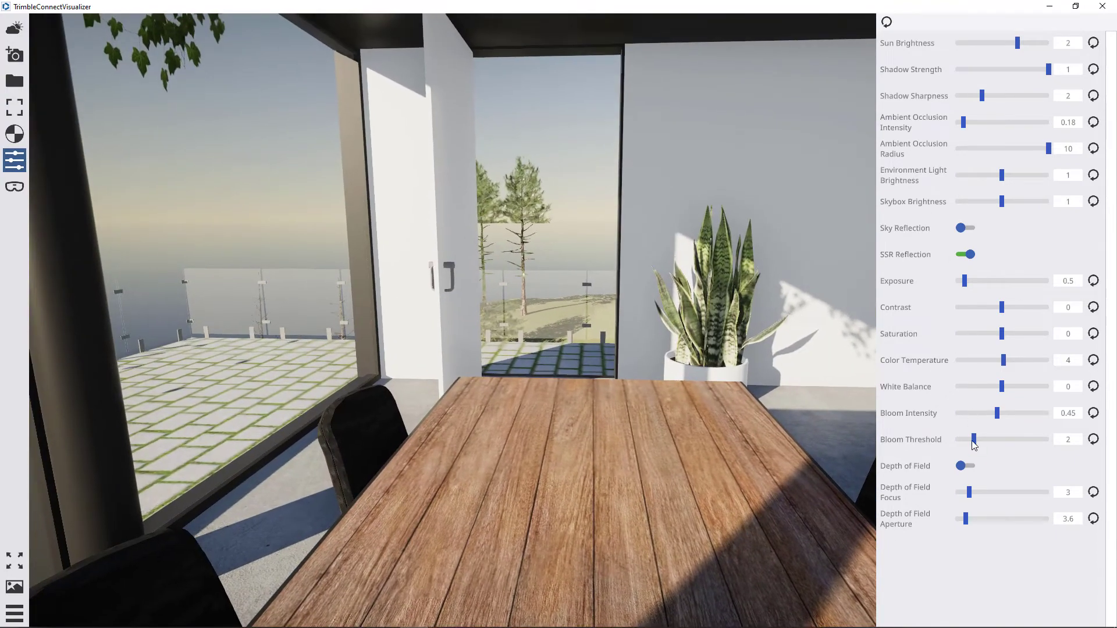
Turn on Depth of Field at the wooden dining table, with a focus of 3.249 and an aperture of 12.962
{"action": "left_click", "coordinate": [973, 467]}
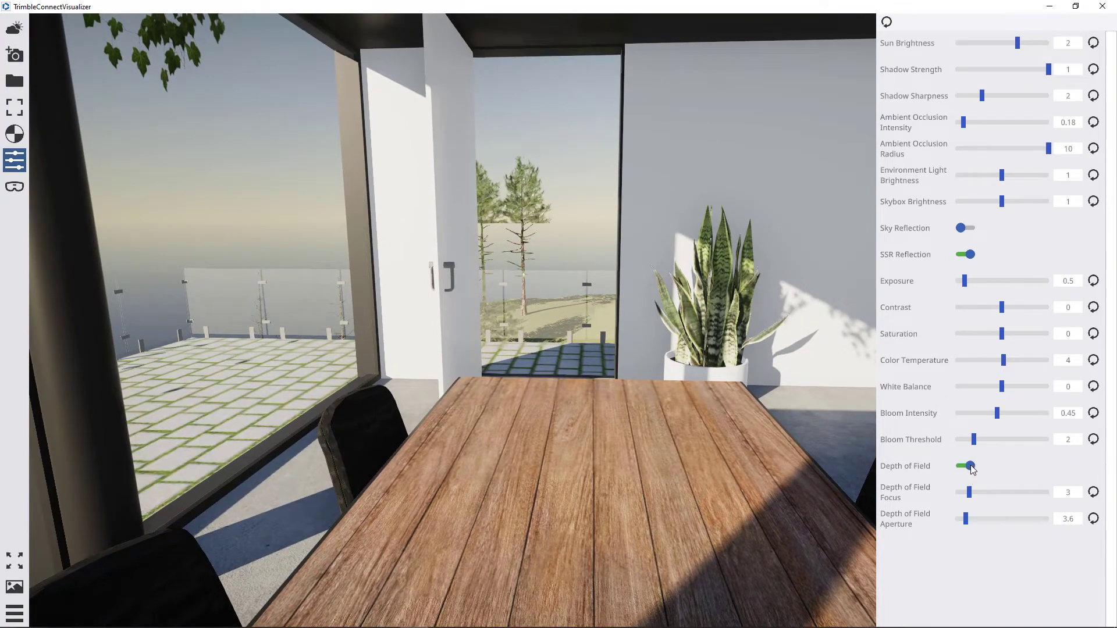
{"action": "left_click", "coordinate": [970, 495]}
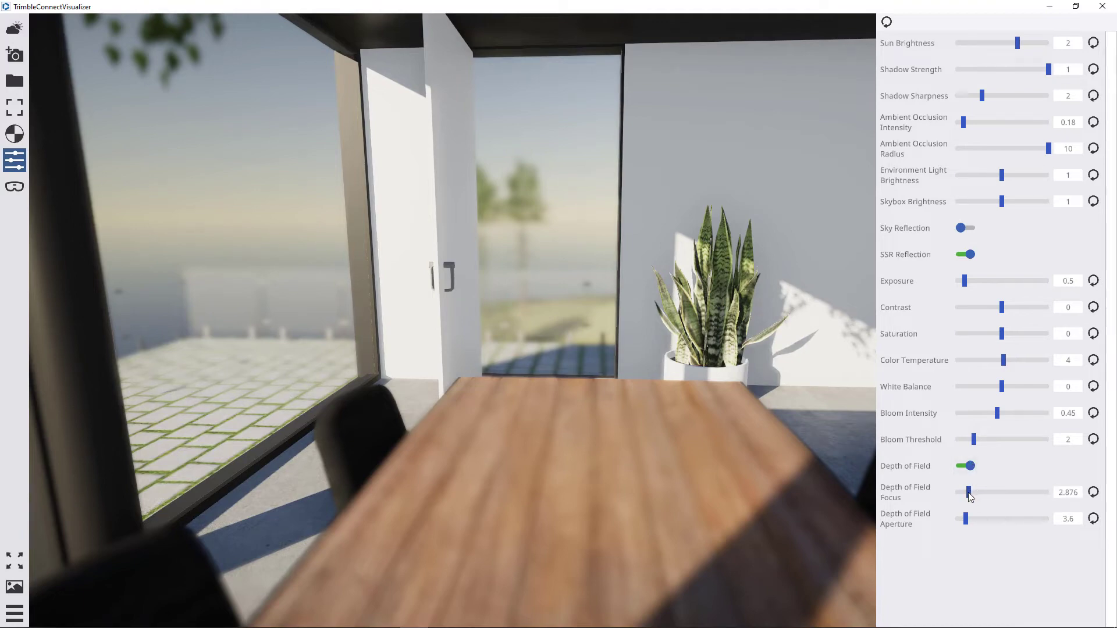
{"action": "mouse_move", "coordinate": [970, 495]}
{"action": "left_mouse_down"}
{"action": "mouse_move", "coordinate": [960, 495]}
{"action": "mouse_move", "coordinate": [997, 492]}
{"action": "mouse_move", "coordinate": [960, 499]}
{"action": "mouse_move", "coordinate": [968, 521]}
{"action": "mouse_move", "coordinate": [997, 520]}
{"action": "mouse_move", "coordinate": [973, 496]}
{"action": "left_mouse_up"}
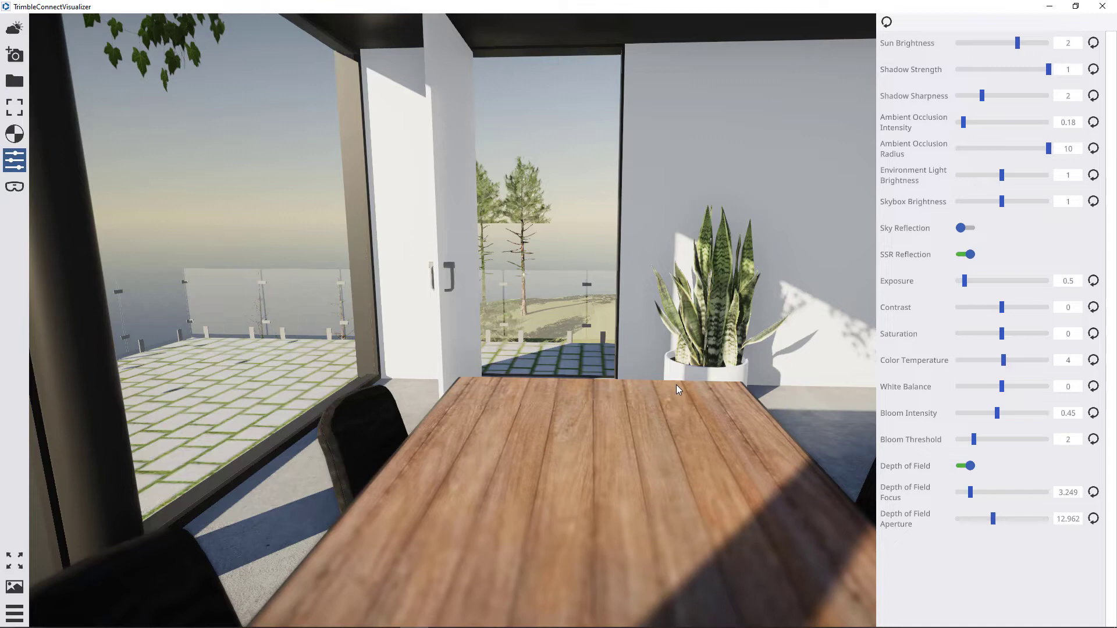
Go along the dark kitchen counter to the teacup facing the lounge chair and raise the Depth of Field Aperture to 17.942
{"action": "left_click_drag", "start_coordinate": [573, 246], "coordinate": [379, 304]}
{"action": "left_click_drag", "start_coordinate": [520, 301], "coordinate": [209, 332]}
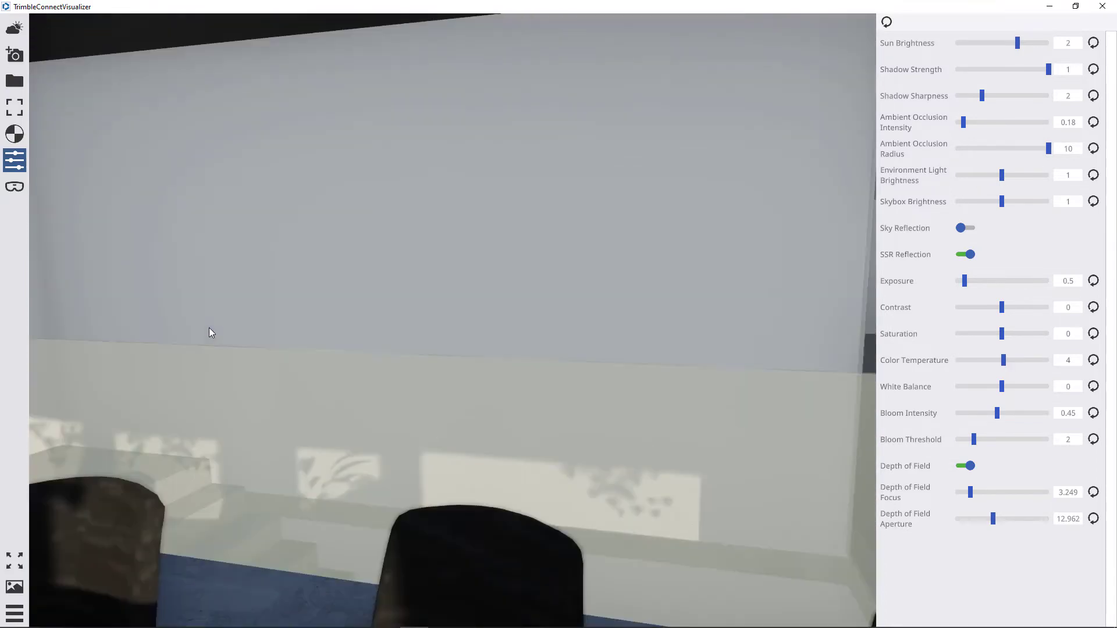
{"action": "left_click_drag", "start_coordinate": [760, 277], "coordinate": [256, 327]}
{"action": "left_click_drag", "start_coordinate": [654, 313], "coordinate": [357, 365]}
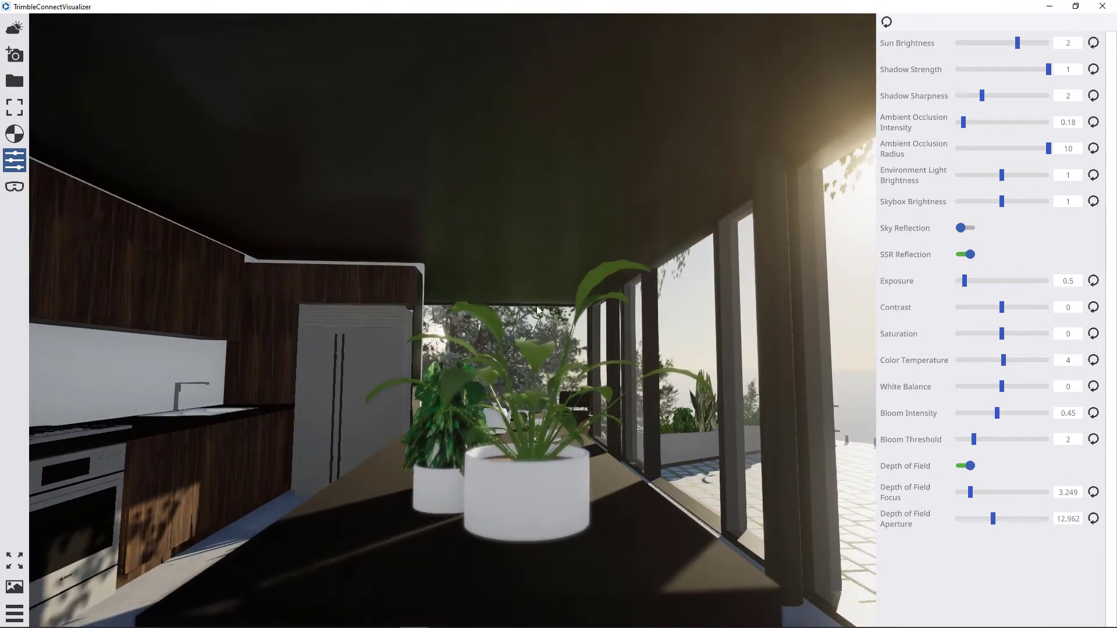
{"action": "key", "text": "w"}
{"action": "key", "text": "w"}
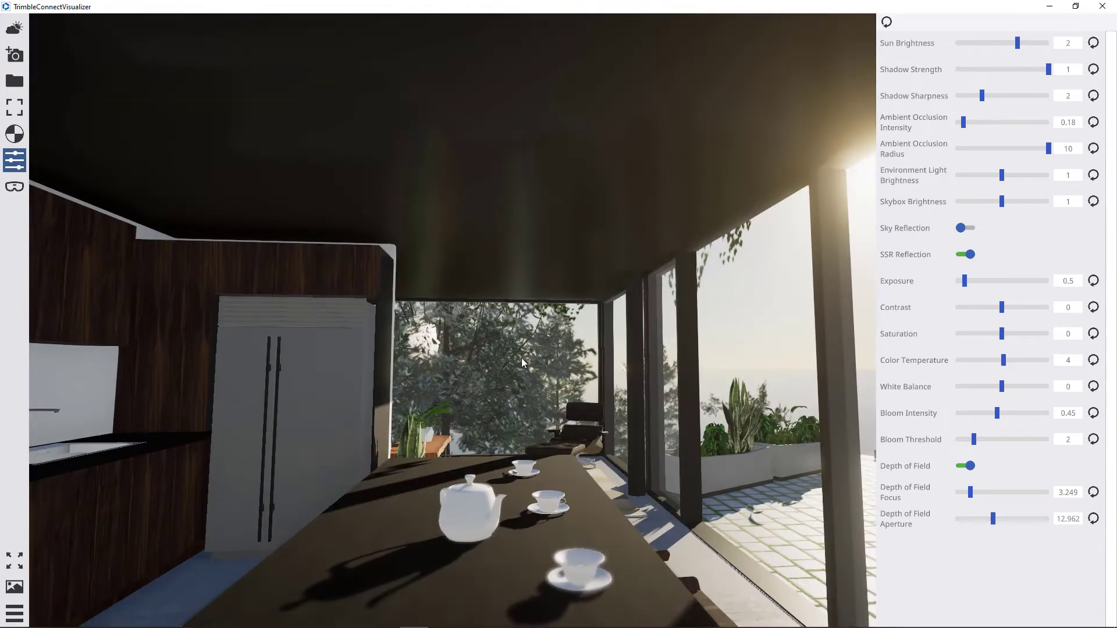
{"action": "key", "text": "w"}
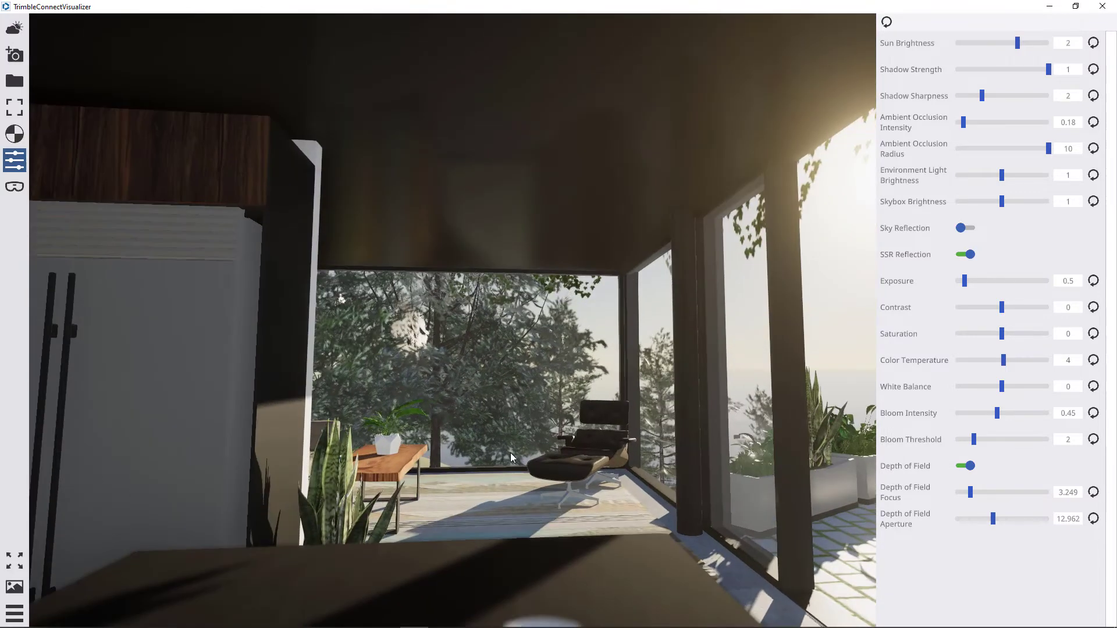
{"action": "key", "text": "w"}
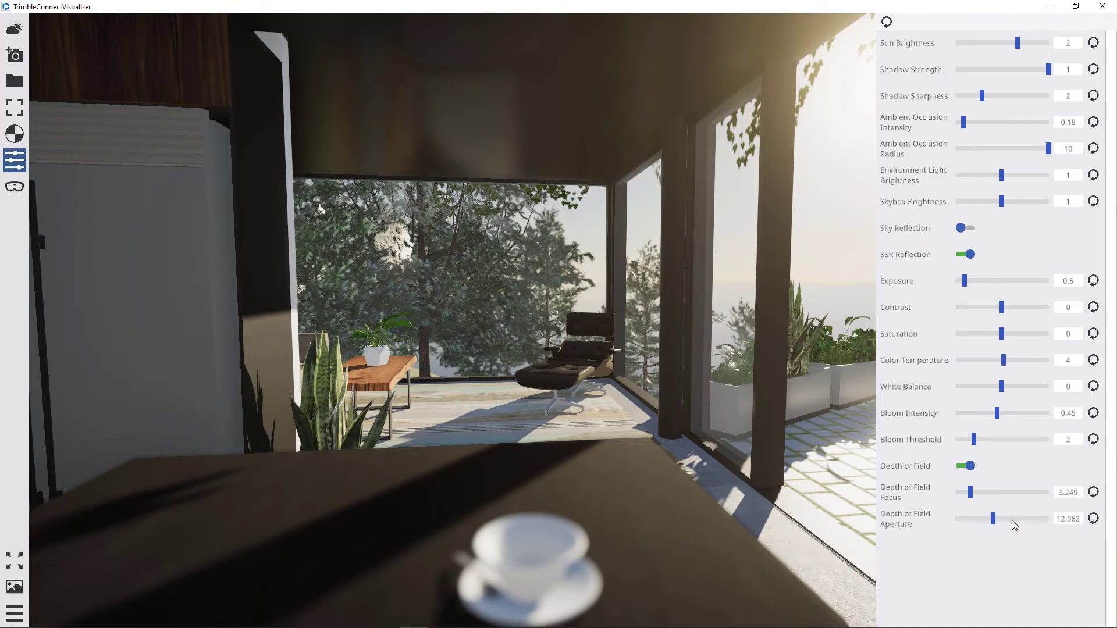
{"action": "mouse_move", "coordinate": [994, 522]}
{"action": "left_mouse_down"}
{"action": "mouse_move", "coordinate": [968, 529]}
{"action": "mouse_move", "coordinate": [1002, 528]}
{"action": "left_mouse_up"}
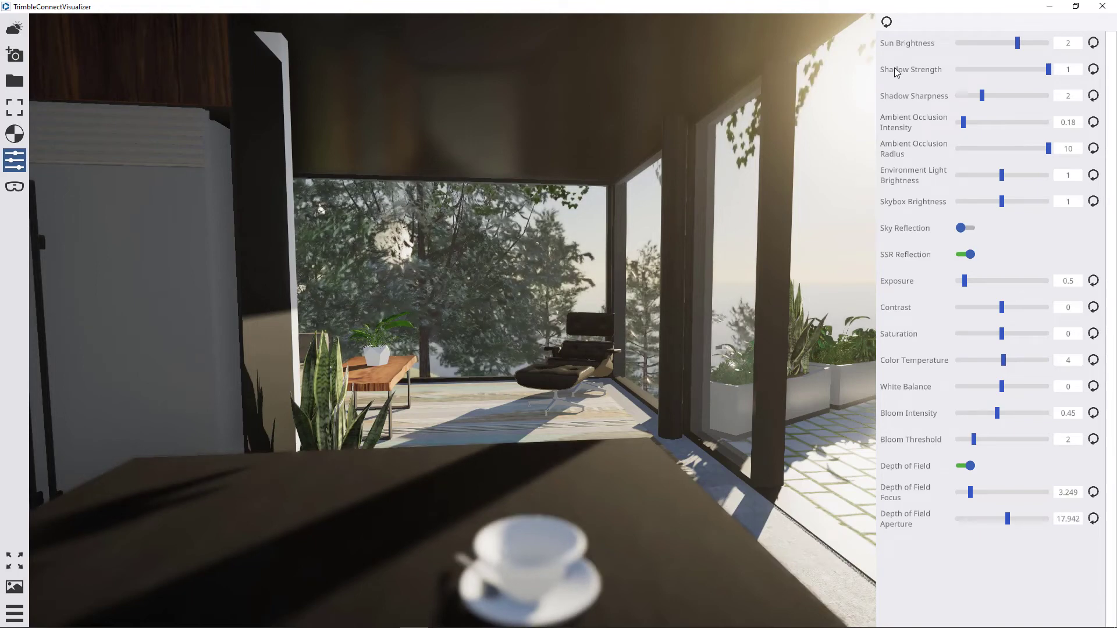
Reset all rendering settings to their defaults and close the rendering settings
{"action": "left_click", "coordinate": [887, 24]}
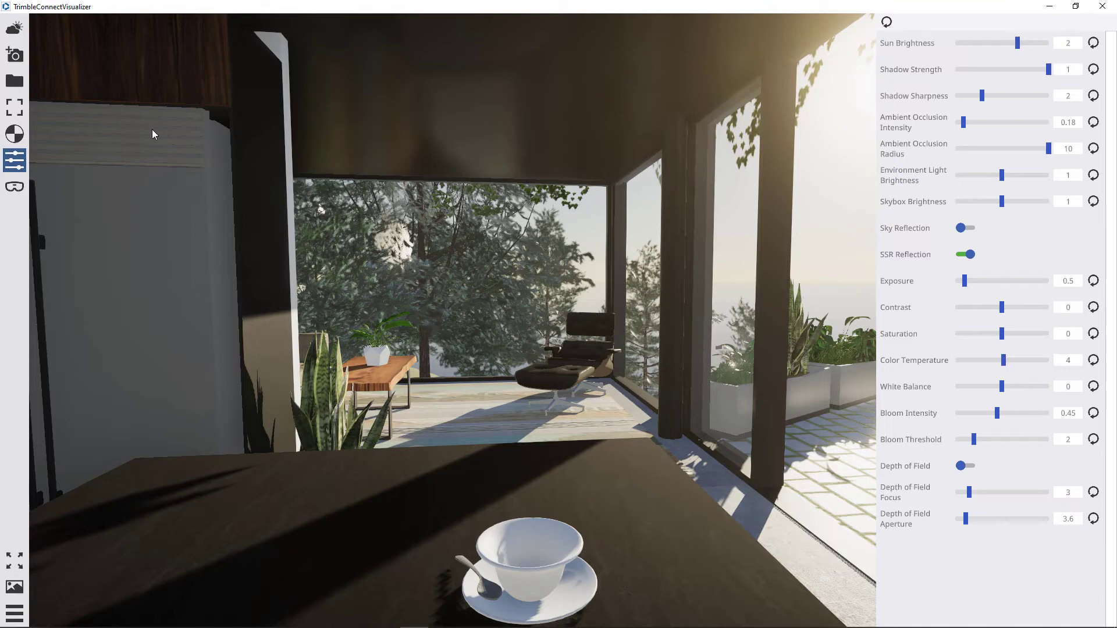
{"action": "left_click", "coordinate": [15, 160]}
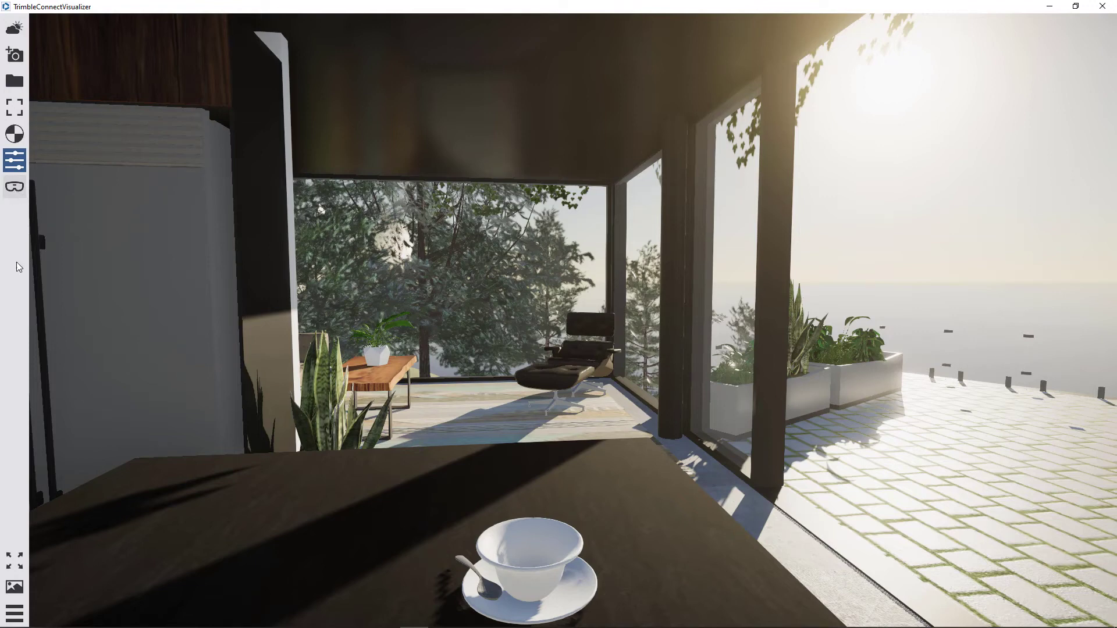
Create a camera path from three saved views: the counter with the teacup, the terrace above the outdoor stairs, and the terrace lounge furniture
{"action": "left_click", "coordinate": [14, 589]}
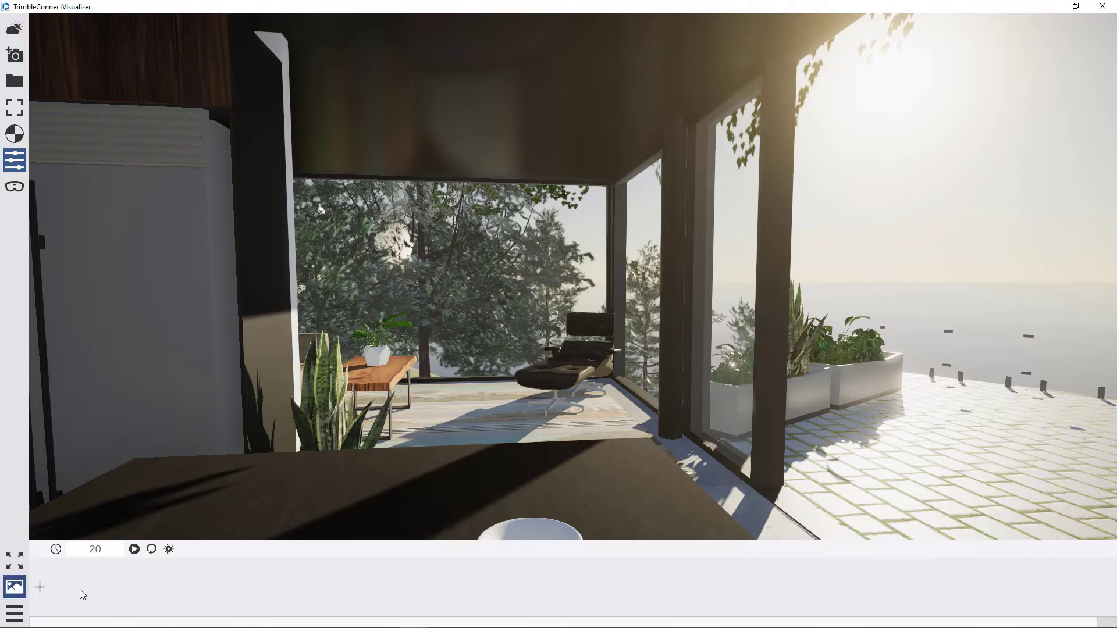
{"action": "left_click", "coordinate": [39, 588]}
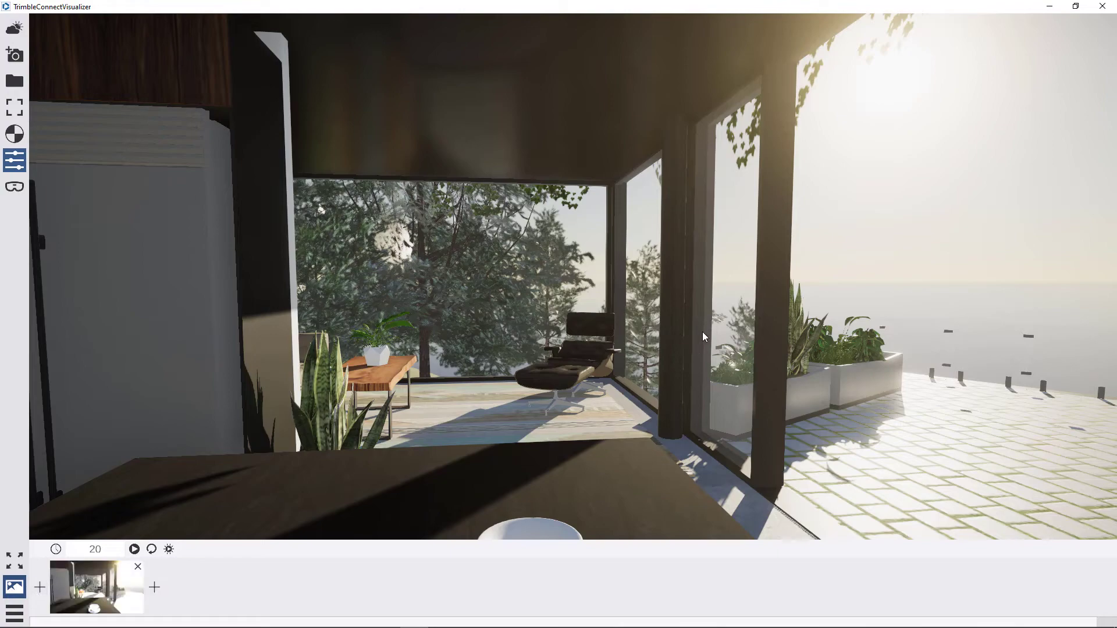
{"action": "left_click_drag", "start_coordinate": [865, 335], "coordinate": [661, 135]}
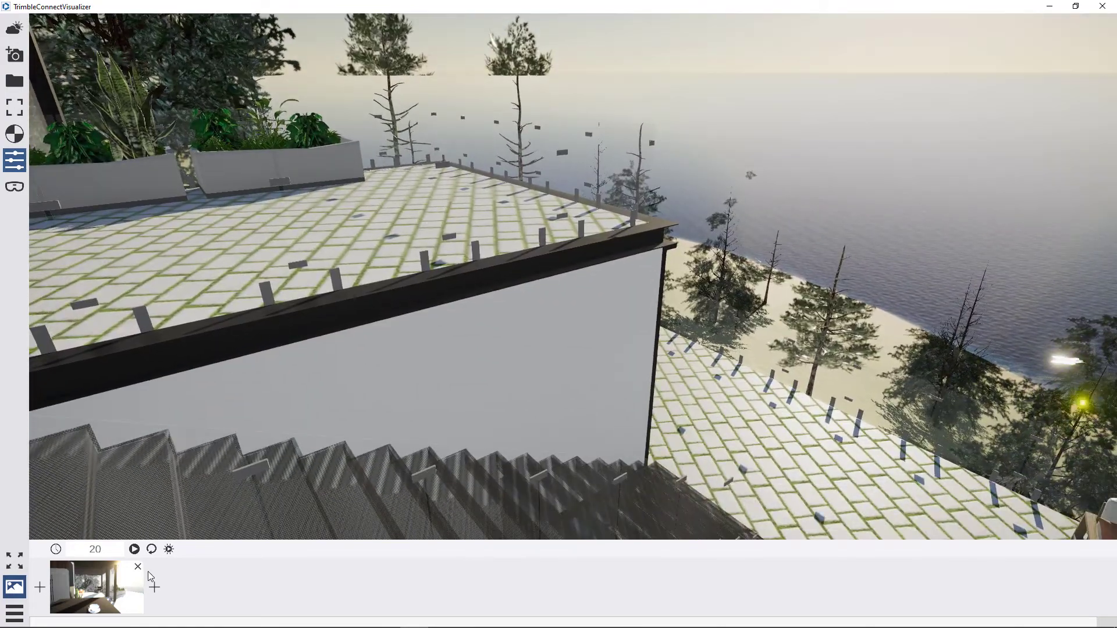
{"action": "left_click", "coordinate": [156, 588]}
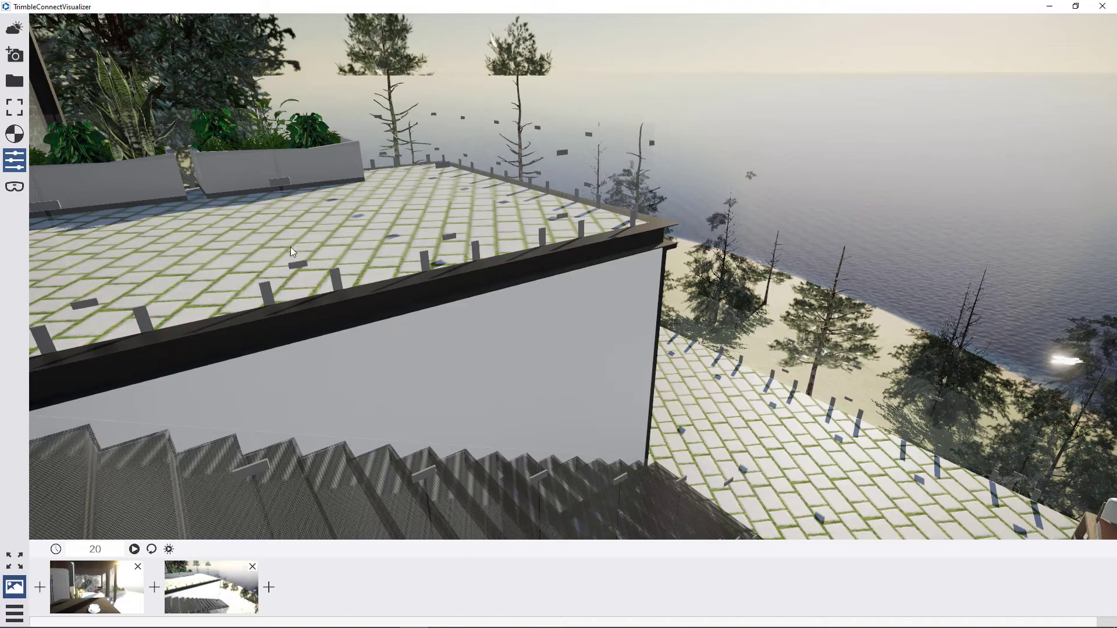
{"action": "left_click_drag", "start_coordinate": [555, 303], "coordinate": [480, 260]}
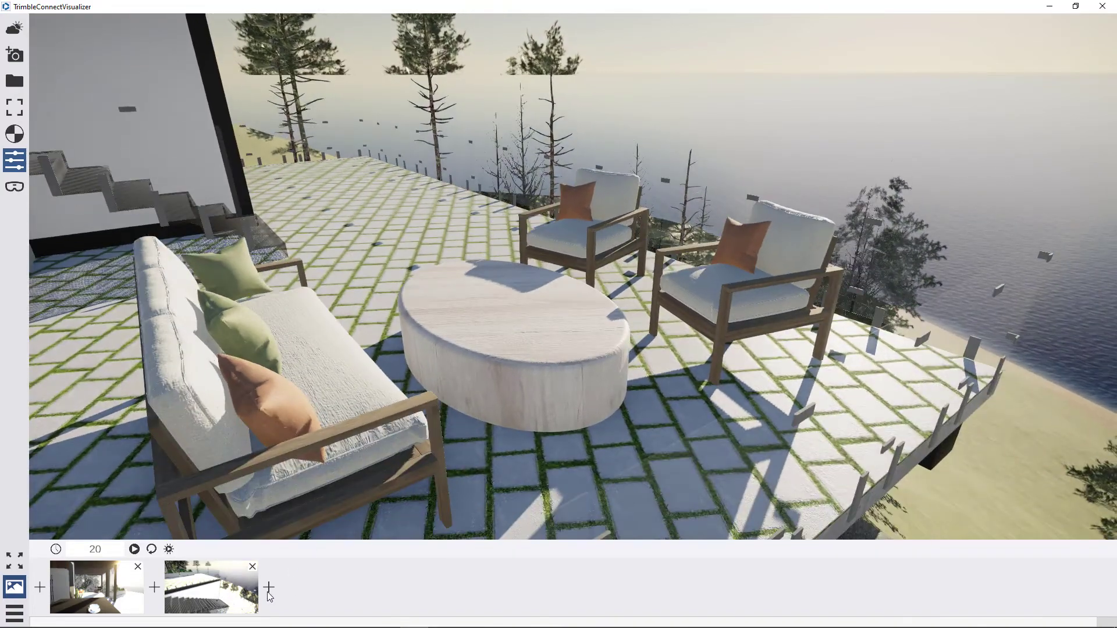
{"action": "left_click", "coordinate": [269, 588]}
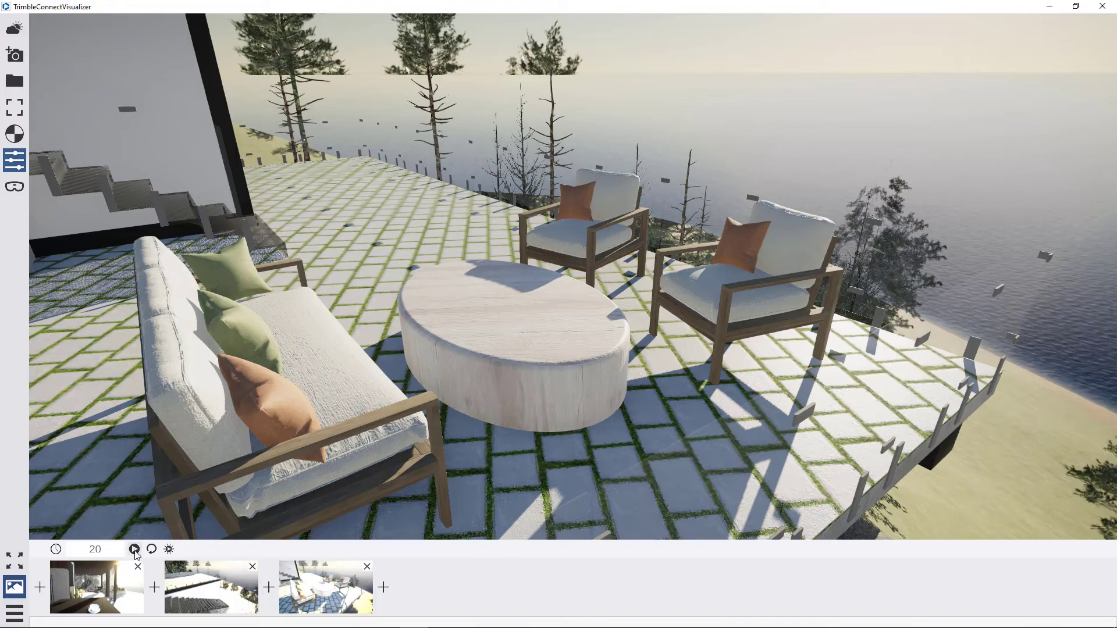
Play the camera path and return to the second saved view above the outdoor stairs
{"action": "left_click", "coordinate": [134, 549]}
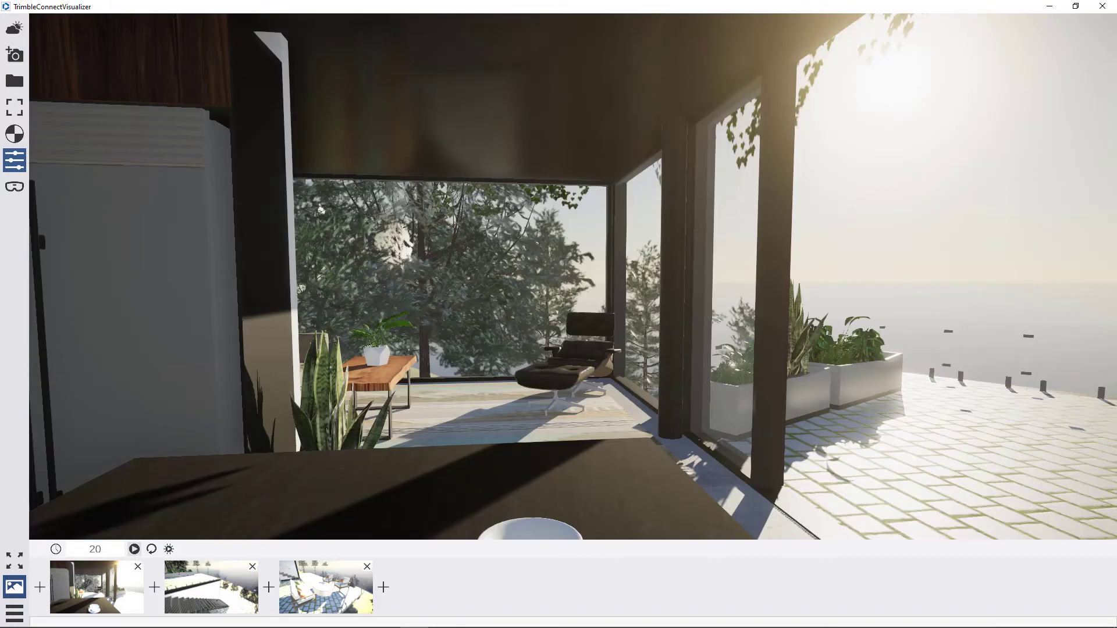
{"action": "left_click", "coordinate": [215, 588]}
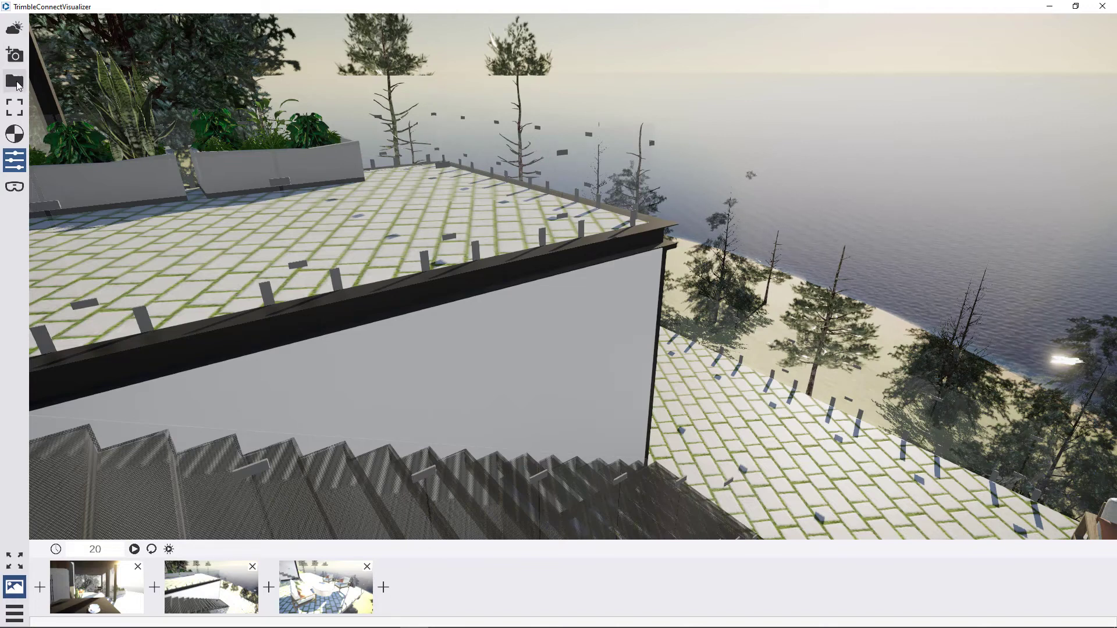
Toggle the water surface off and on again in the environment settings, and set the camera path duration to 200
{"action": "left_click", "coordinate": [14, 27]}
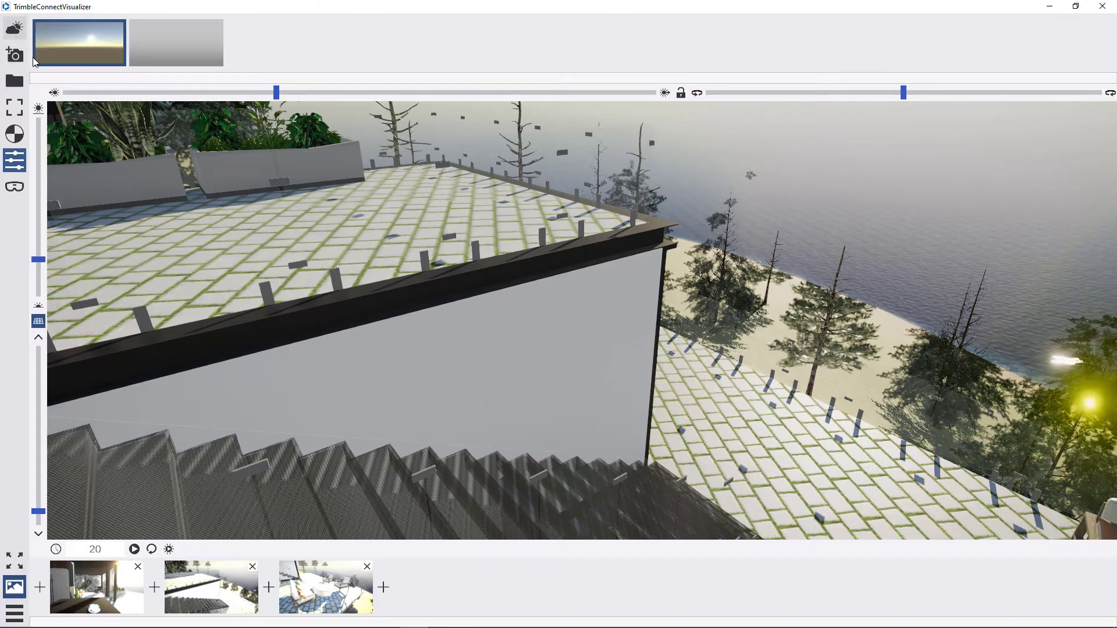
{"action": "left_click", "coordinate": [39, 322]}
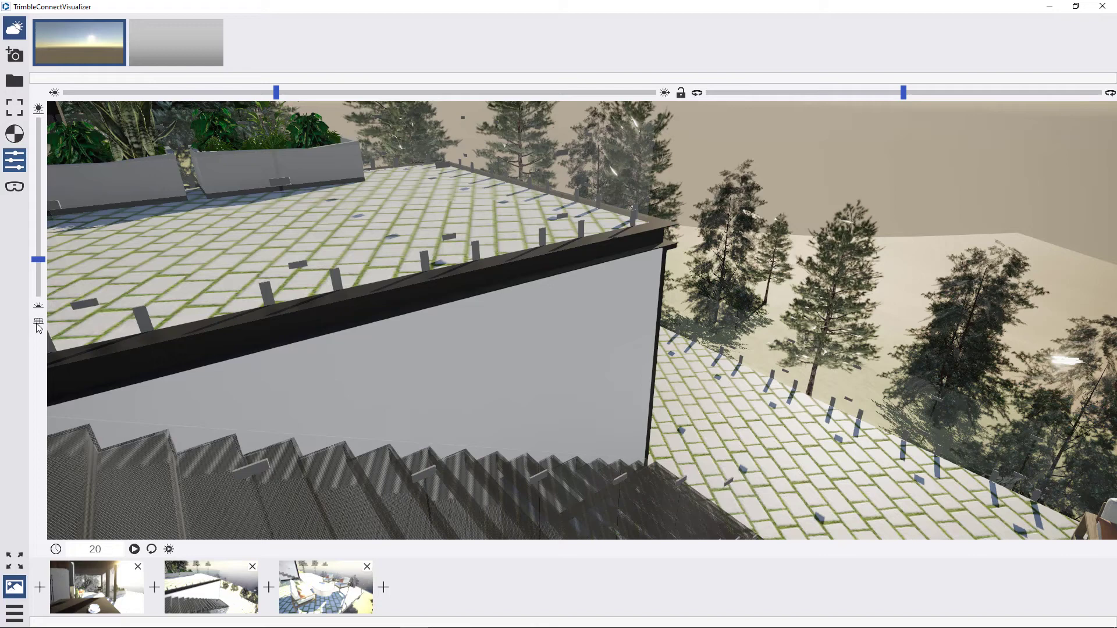
{"action": "left_click", "coordinate": [38, 323]}
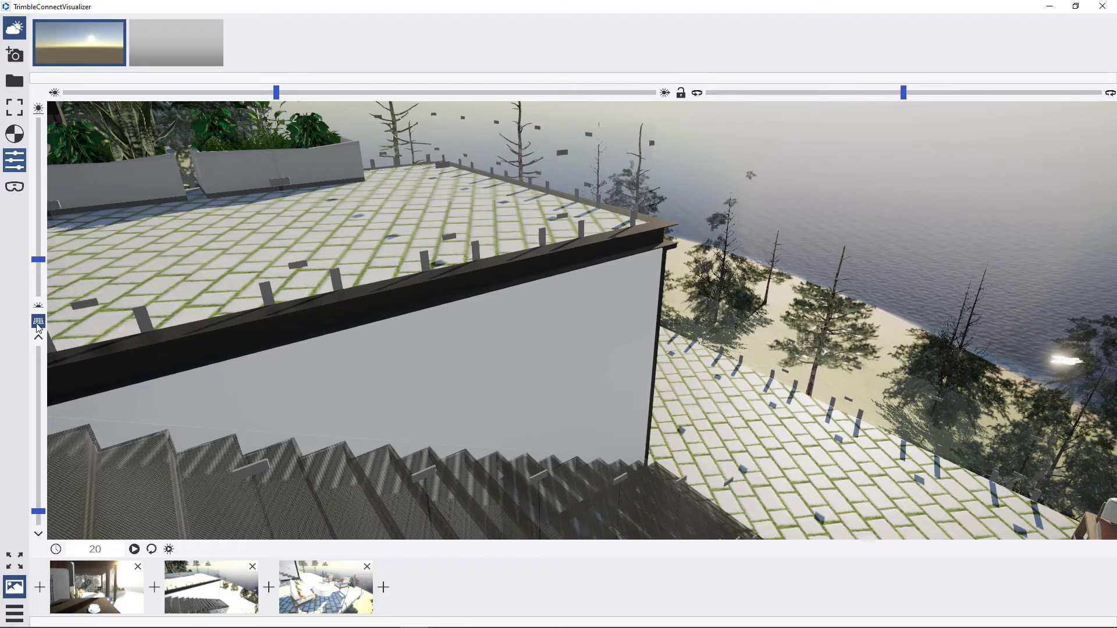
{"action": "left_click", "coordinate": [38, 324]}
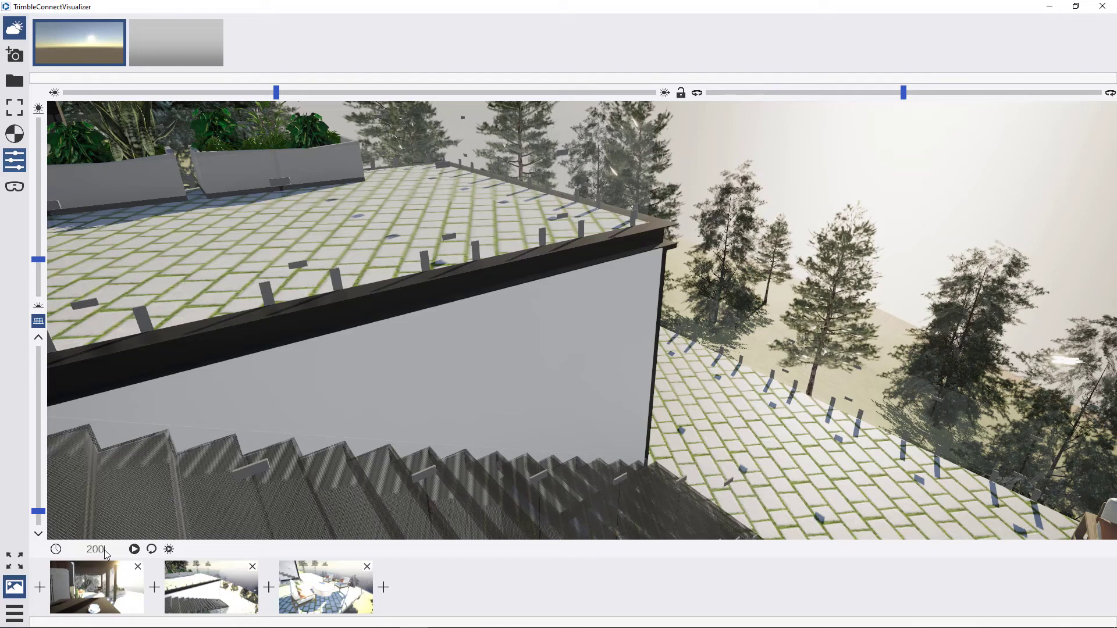
Switch to full screen, play the camera path at its longer duration, and stop the playback
{"action": "left_click", "coordinate": [135, 550]}
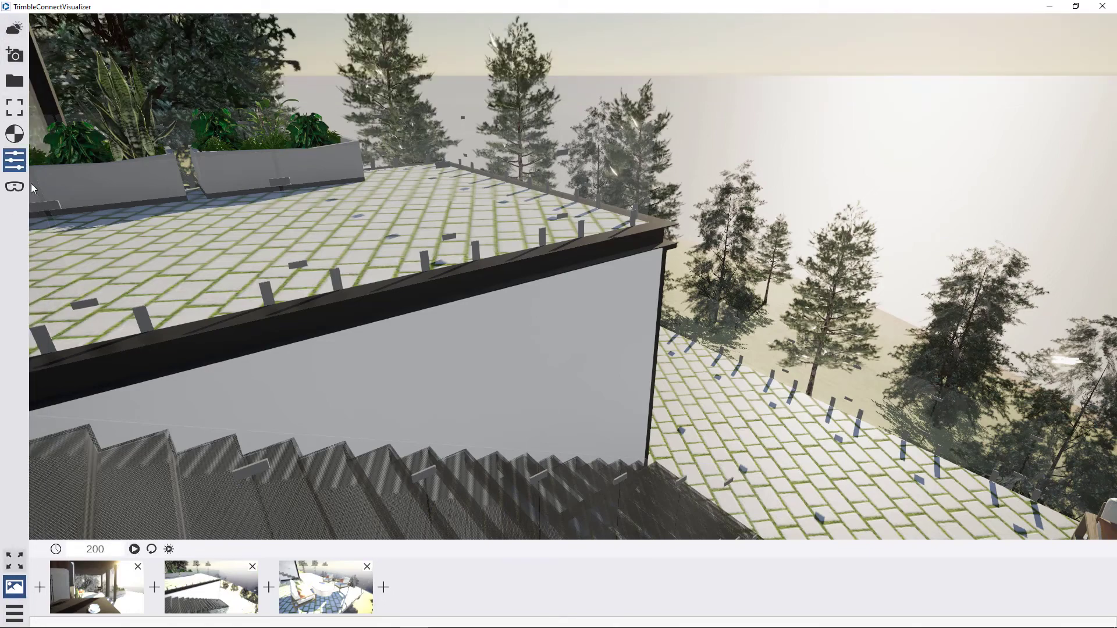
{"action": "left_click", "coordinate": [20, 111]}
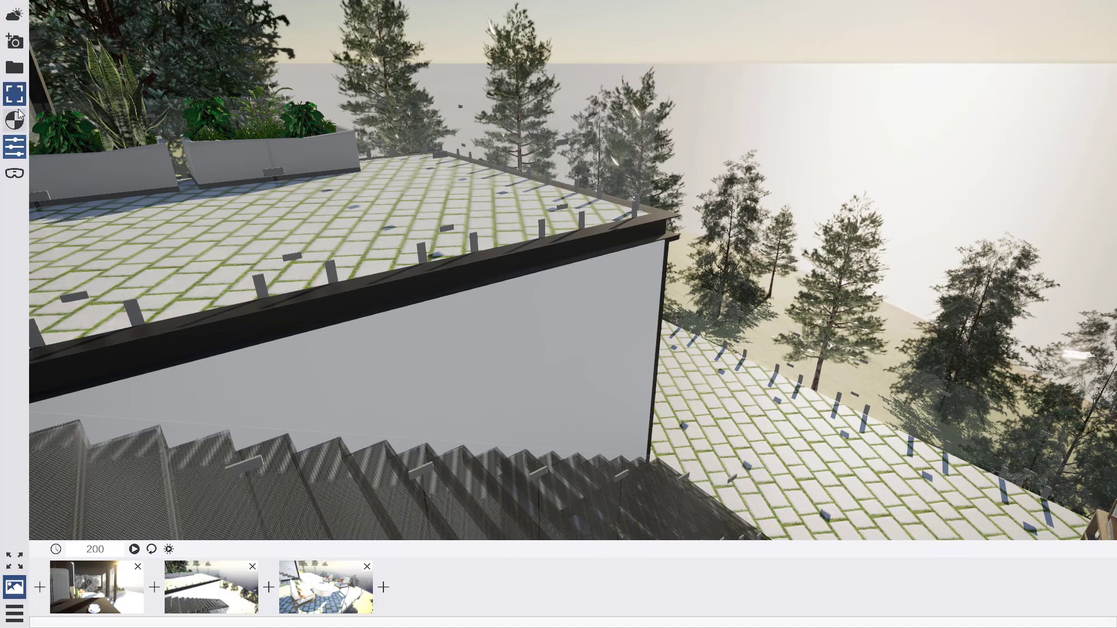
{"action": "left_click", "coordinate": [134, 550]}
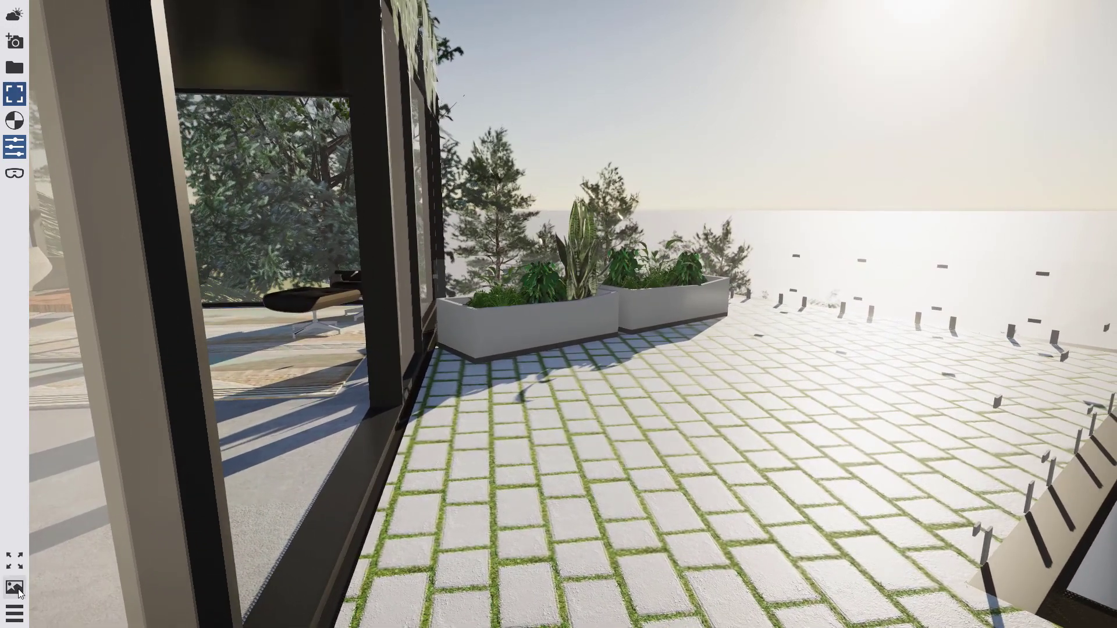
{"action": "left_click", "coordinate": [14, 587]}
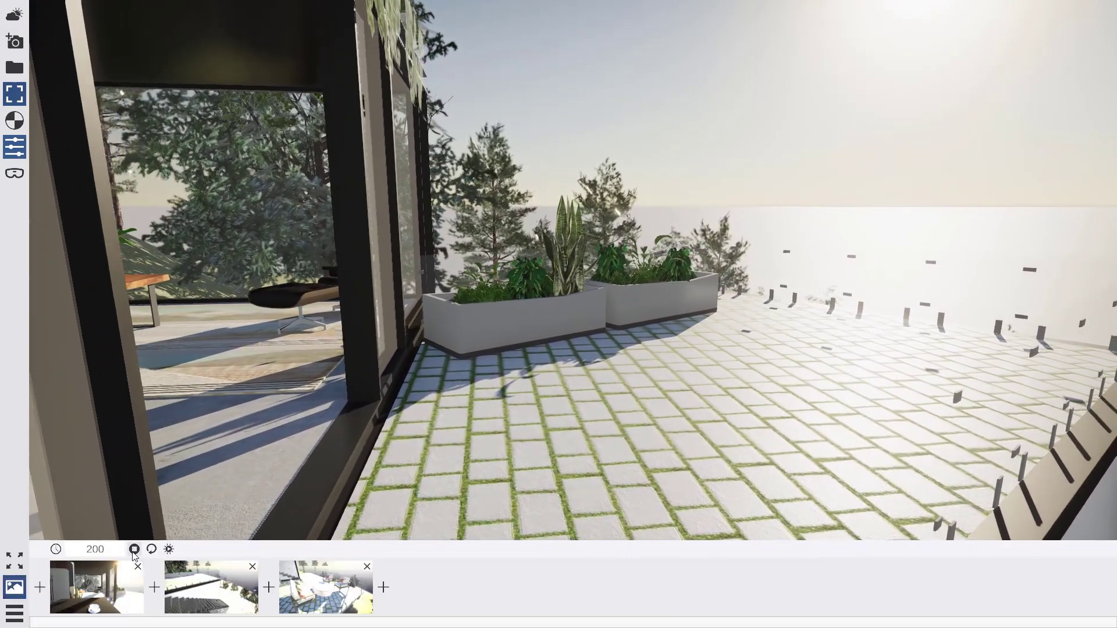
{"action": "left_click", "coordinate": [133, 551]}
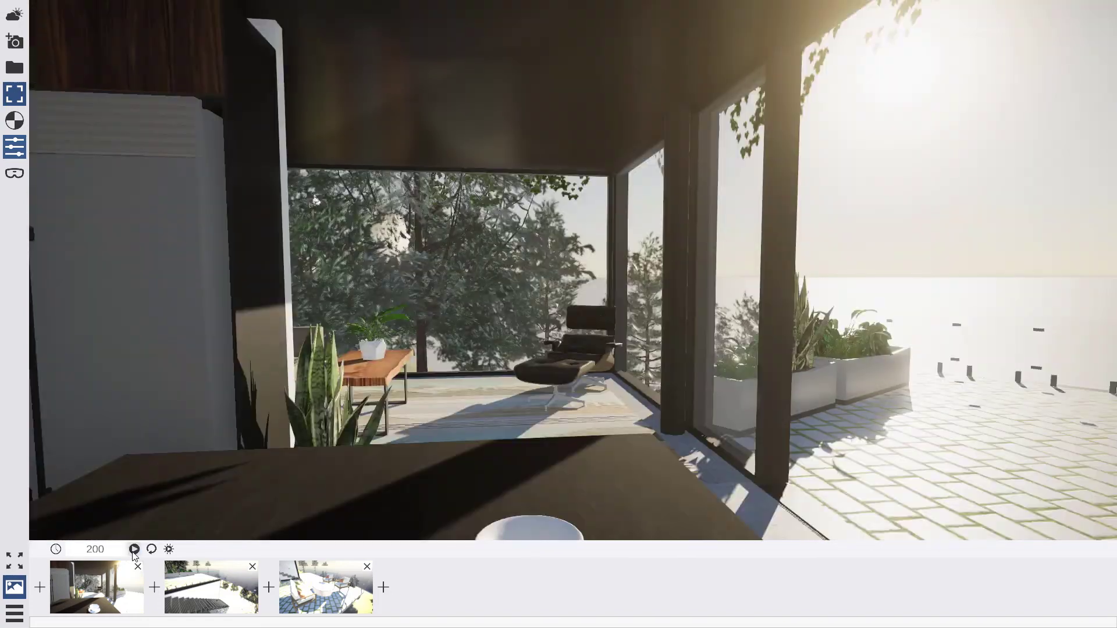